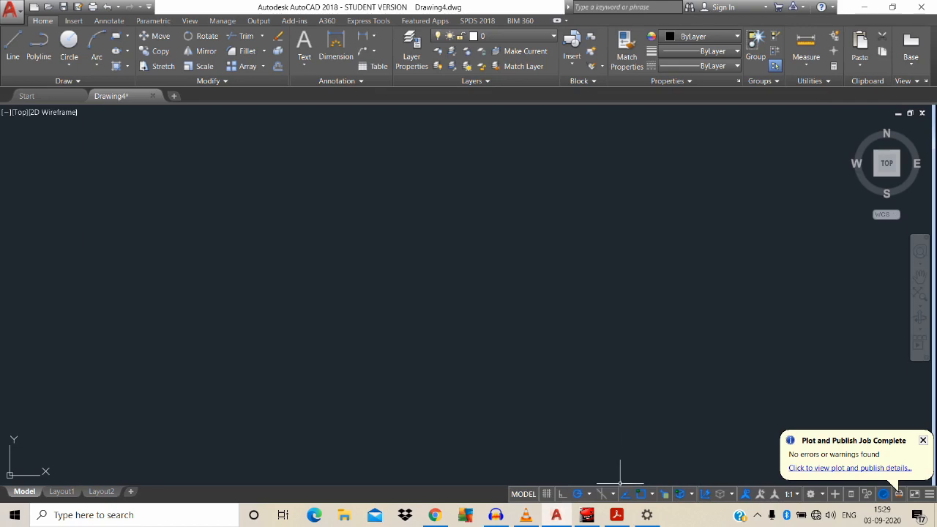
Examine the knuckle joint PDF's drawing views and title block in Acrobat Reader, then close it and return to AutoCAD
click(617, 514)
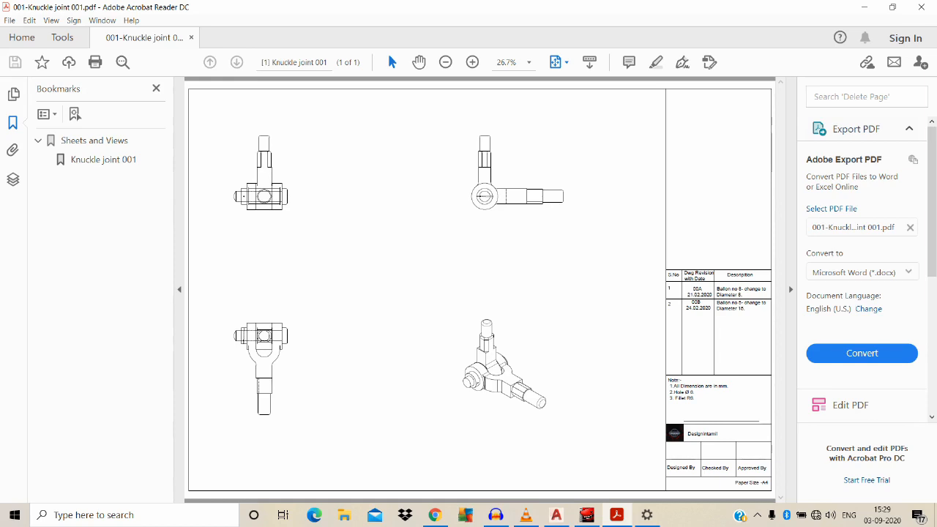
key(ctrl+equal)
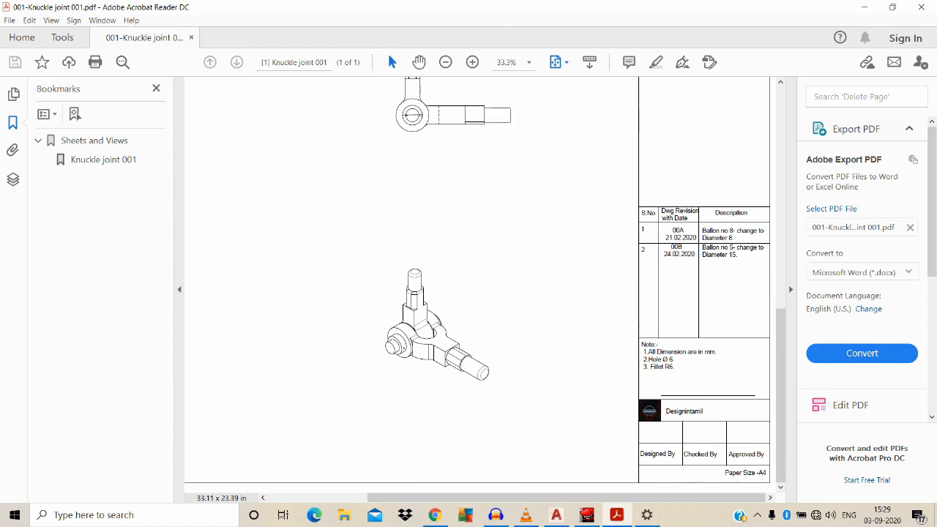
key(ctrl+0)
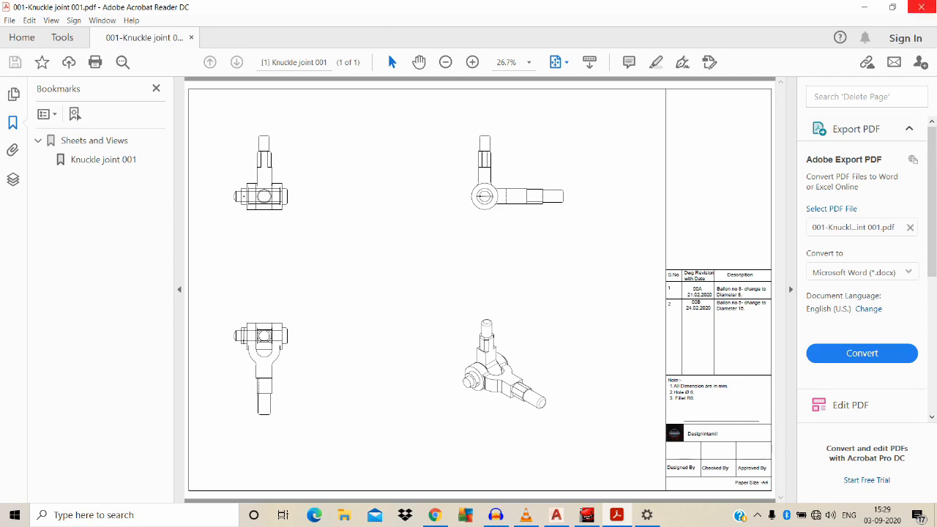
click(916, 7)
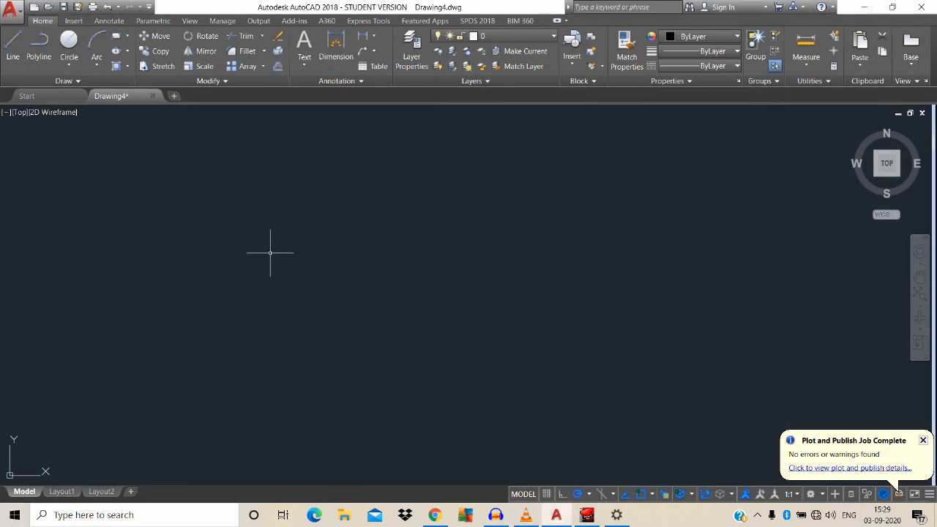
Open the Layout1 paper space and add a third layout to the drawing
click(62, 491)
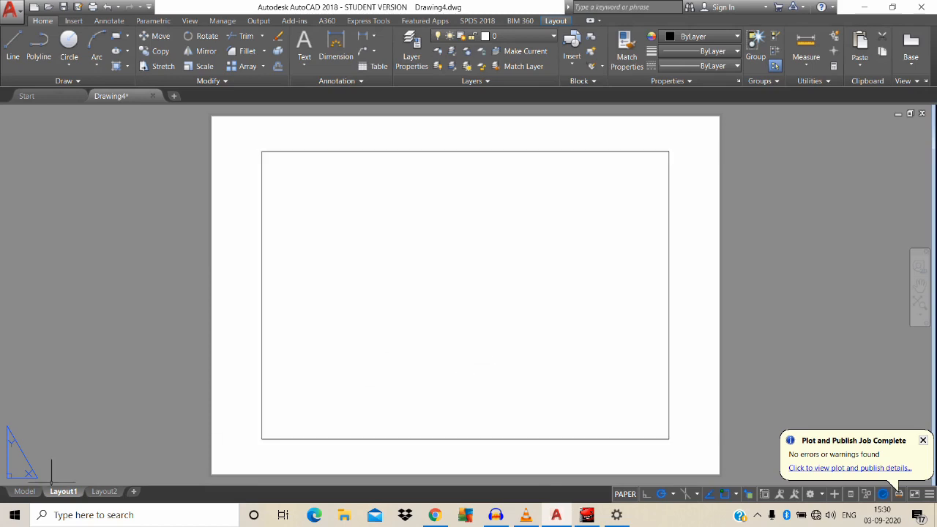
mouse_move(104, 491)
click(134, 491)
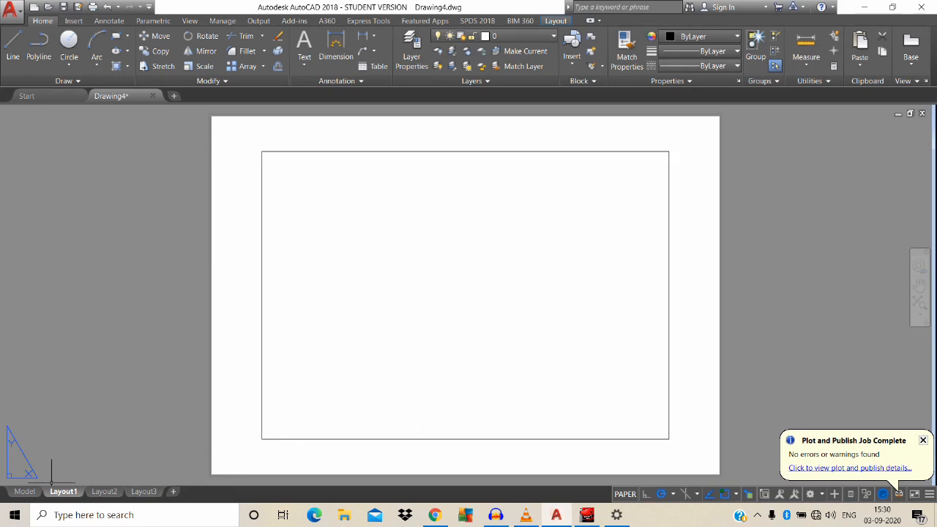
Create a new page setup named "Design in tamil" for Layout1
right_click(51, 483)
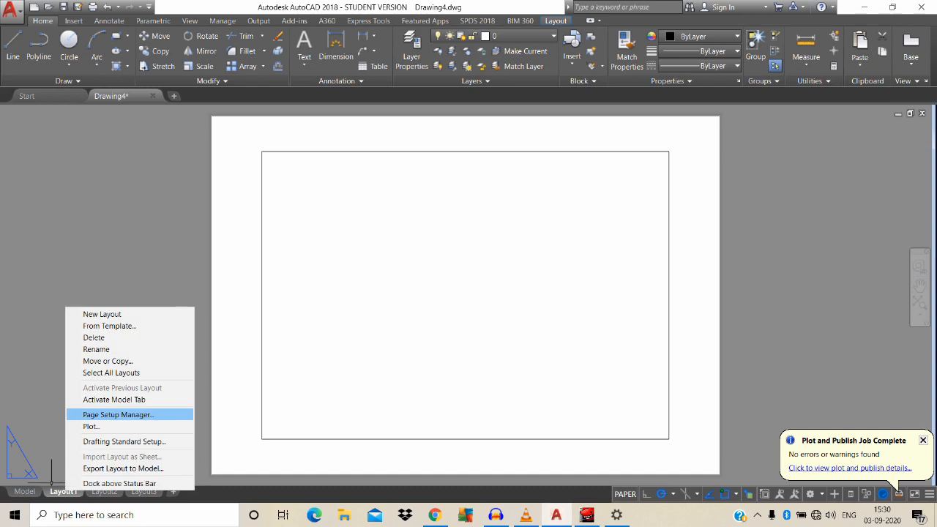
click(117, 415)
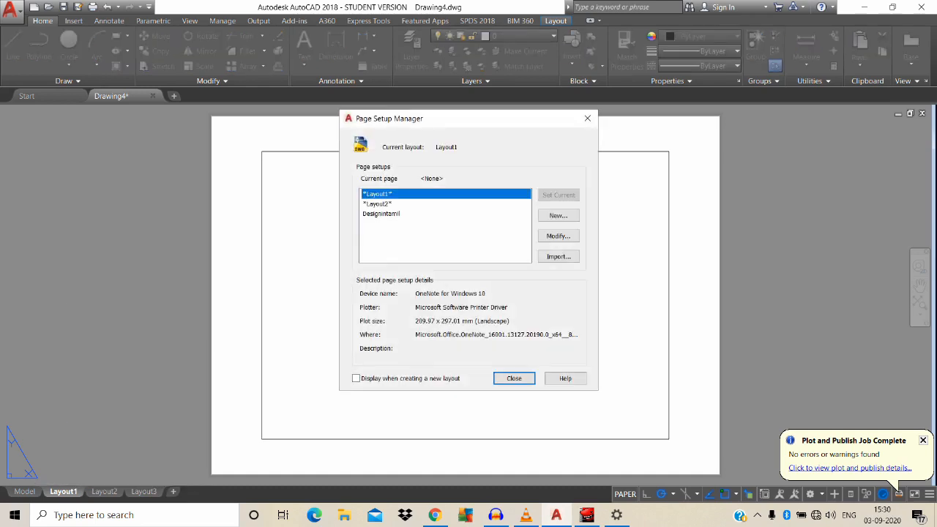
click(558, 215)
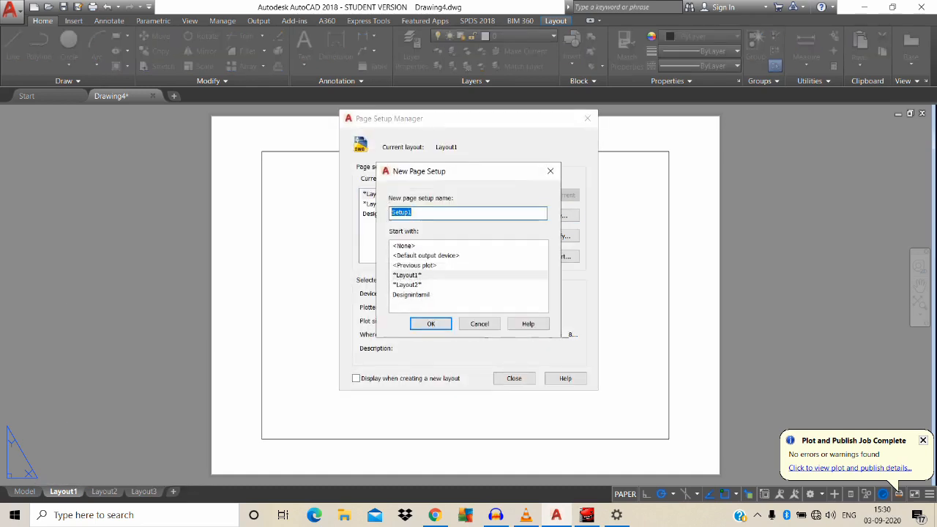
text(Design in tamil)
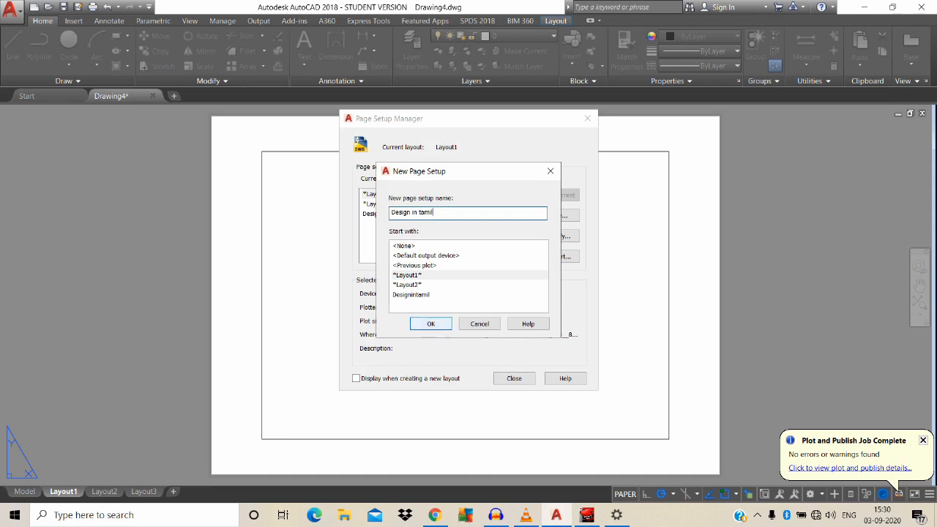
key(Return)
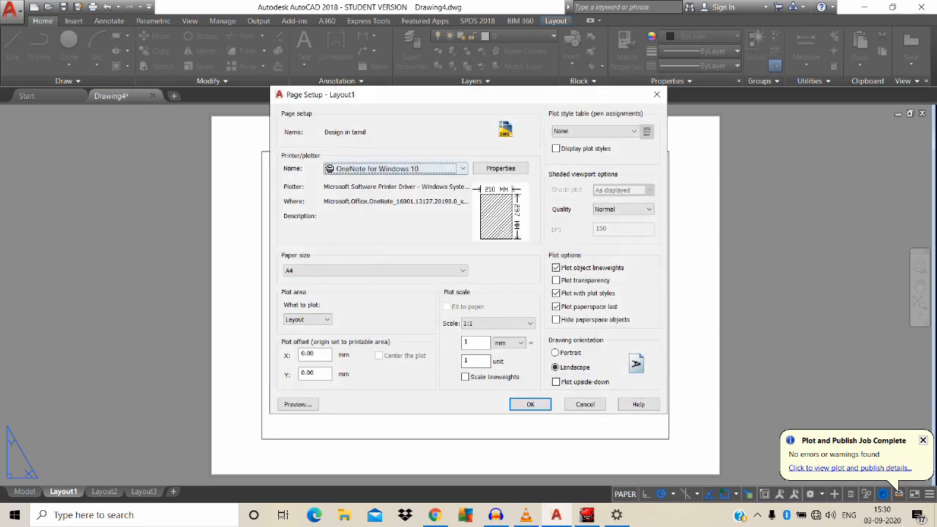
Set the page setup's plotter to DWG To PDF.pc3 and accept the default ANSI A (11.00 x 8.50 Inches) paper size
click(397, 168)
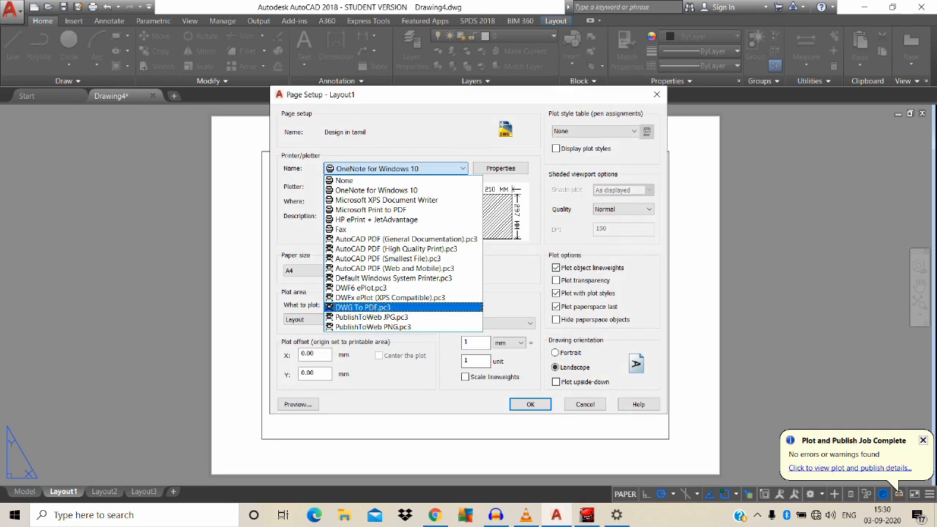
key(Return)
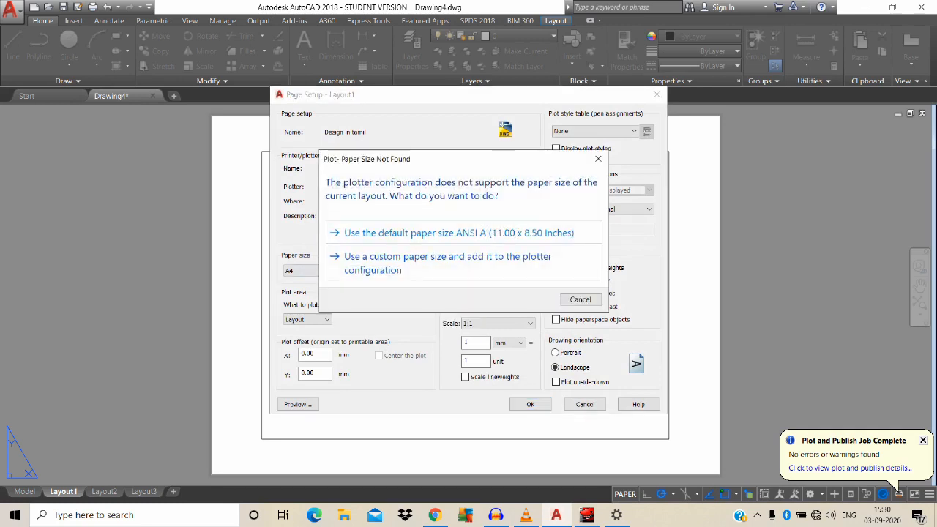
key(Return)
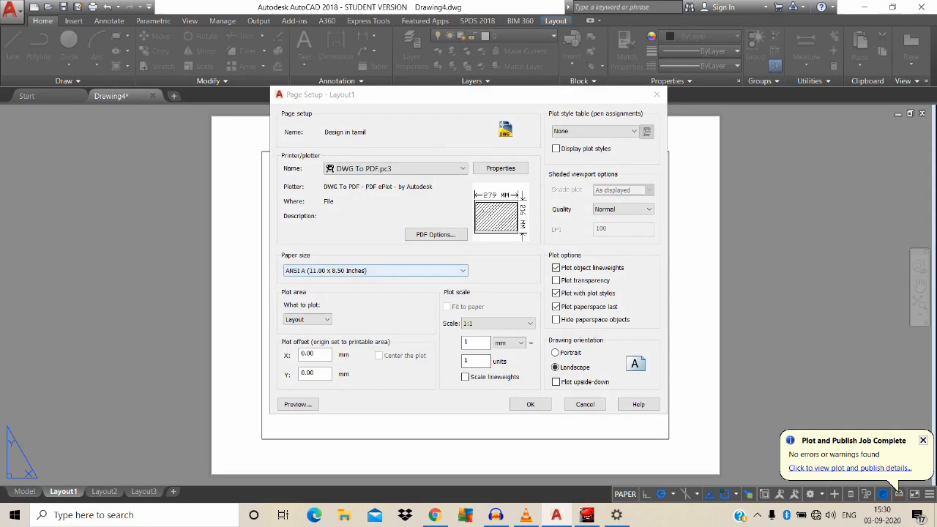
Set the page setup's paper size to ISO expand A1 (841.00 x 594.00 MM)
click(375, 270)
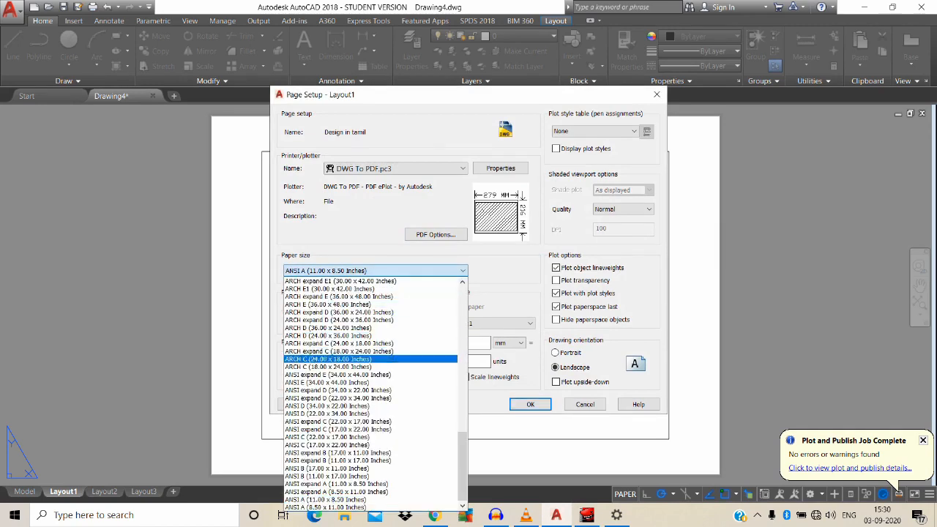
scroll(371, 440, up, 5)
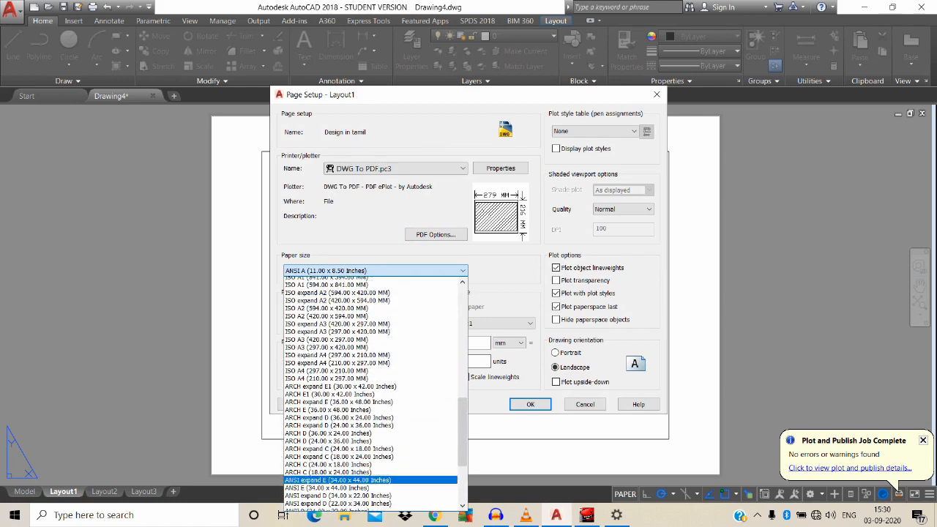
scroll(366, 479, up, 1)
scroll(366, 315, up, 1)
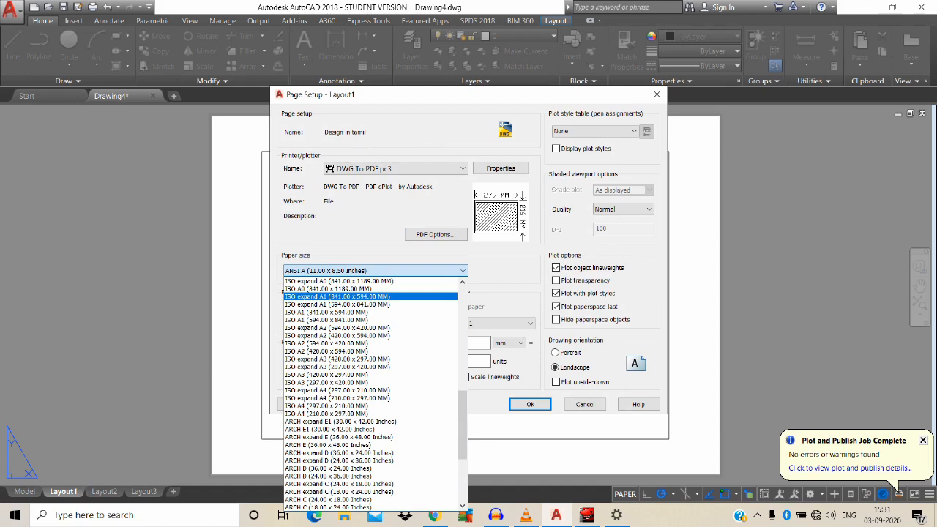
click(366, 297)
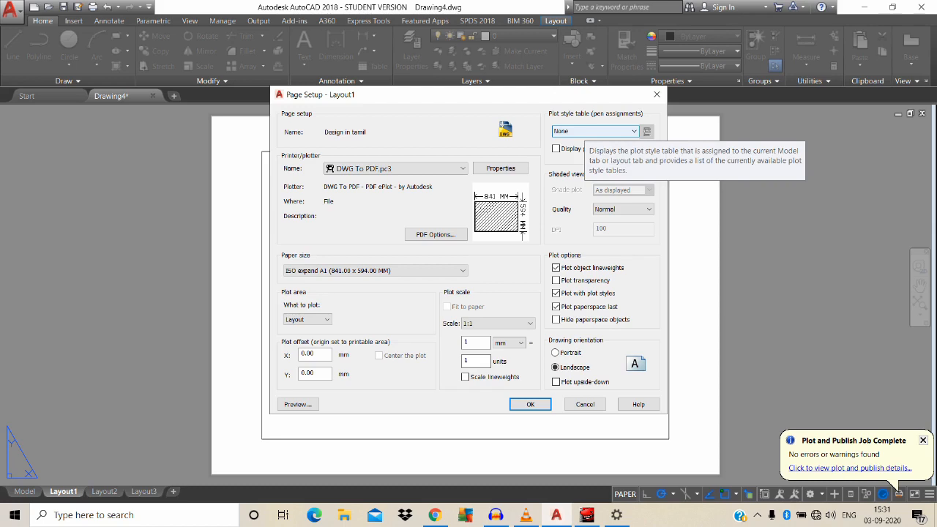
Assign the monochrome.ctb plot style table and save the page setup
click(594, 131)
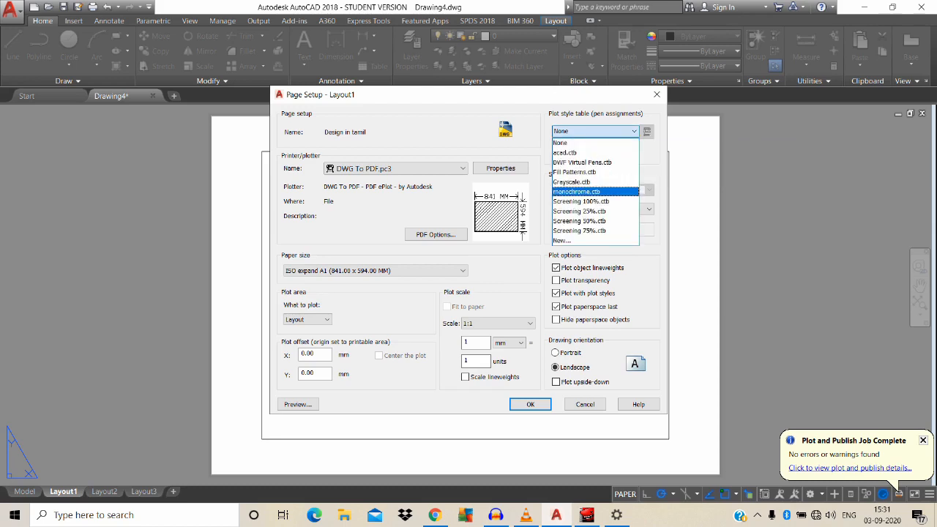
click(577, 192)
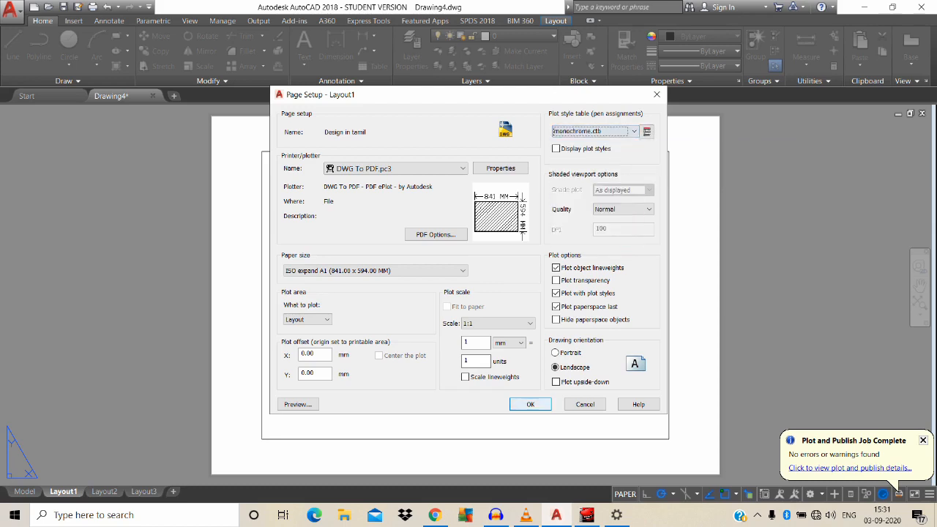
click(530, 405)
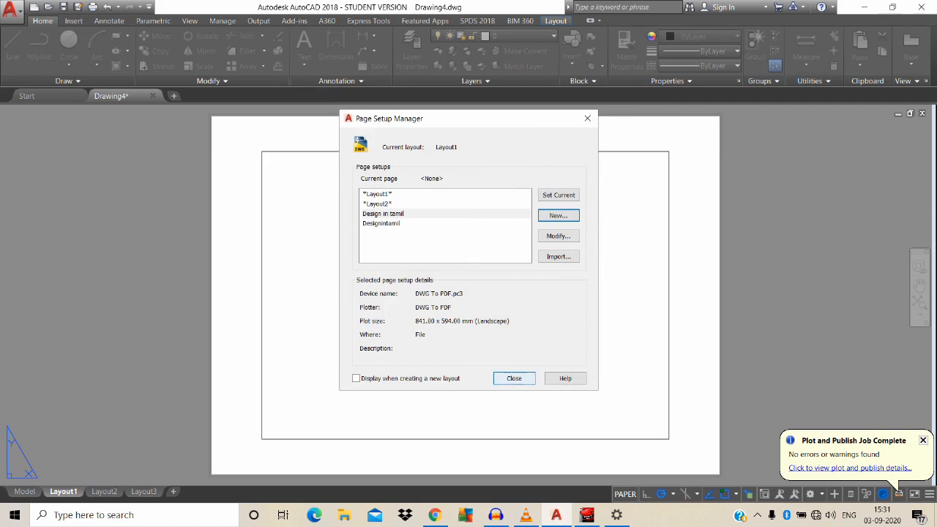
Make the "Design in tamil" page setup current for Layout1 and close the Page Setup Manager
click(422, 214)
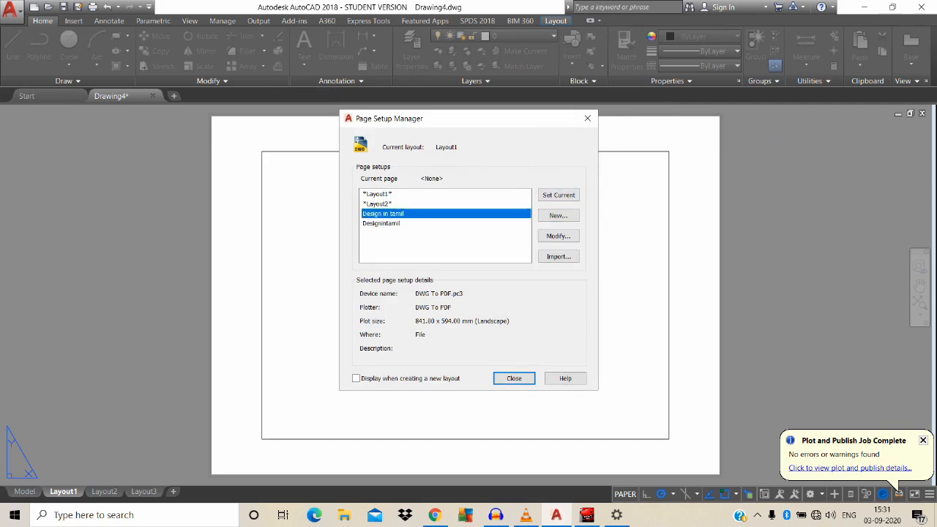
click(559, 195)
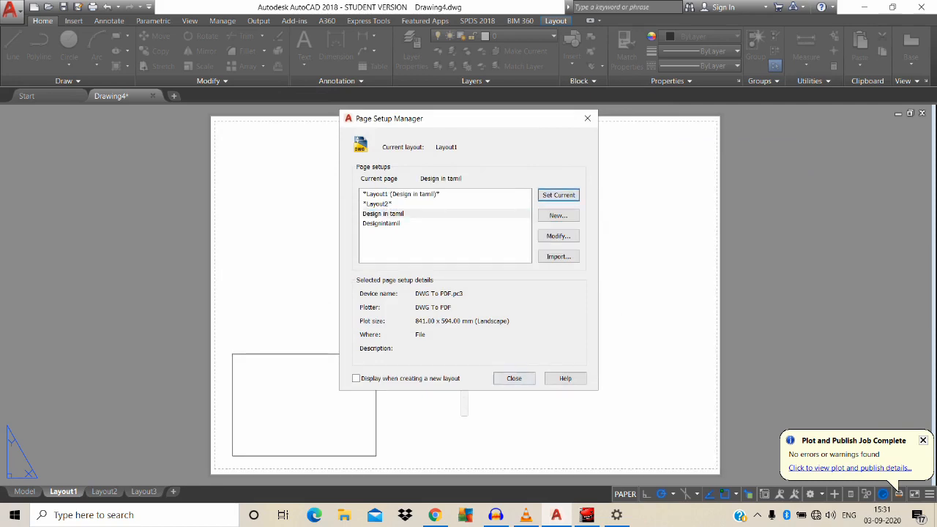
click(498, 378)
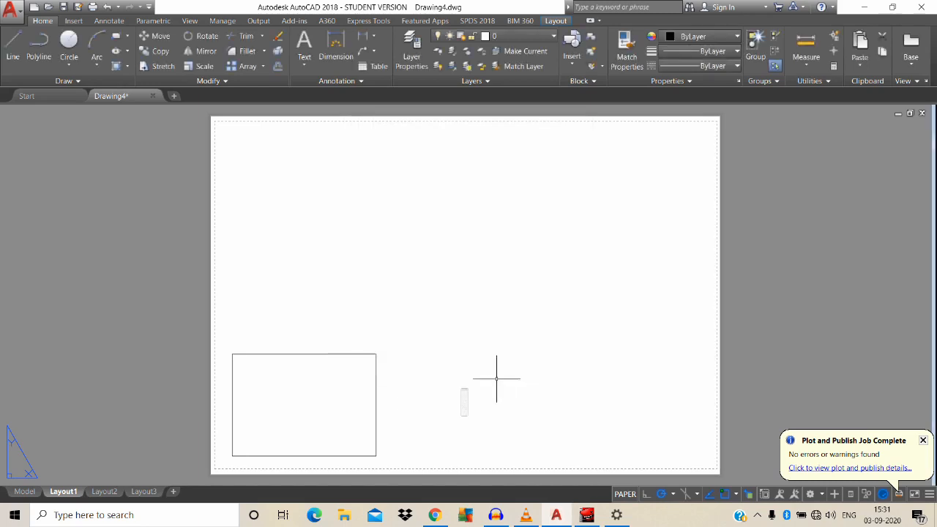
Erase the existing viewport from the Layout1 sheet
click(377, 390)
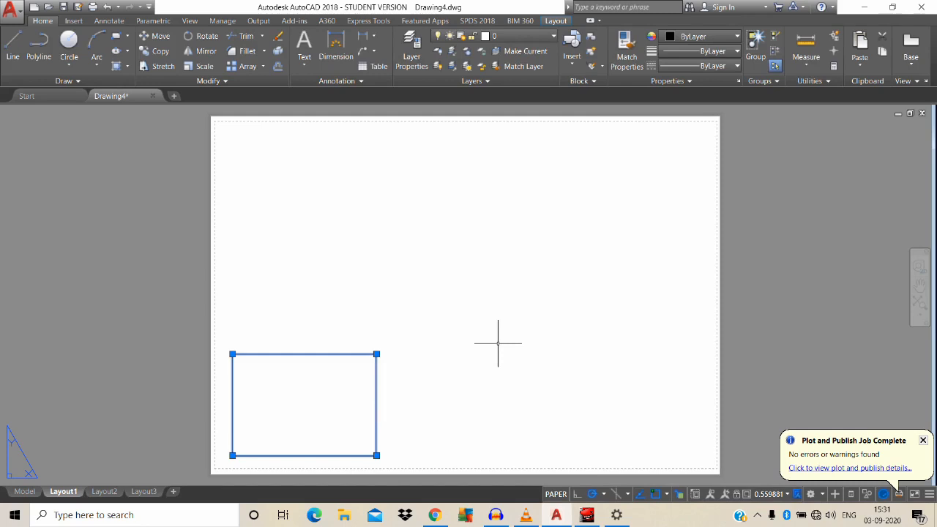
text(e)
key(Return)
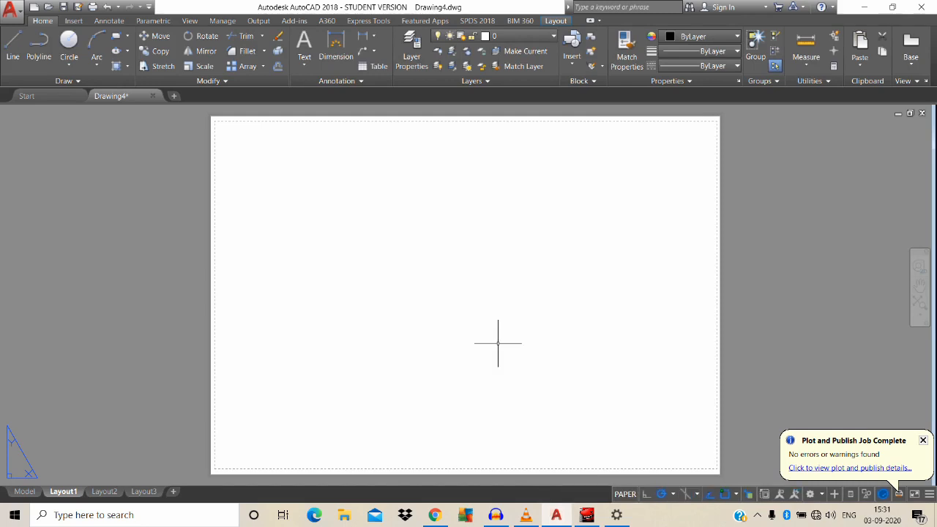
scroll(212, 351, up, 2)
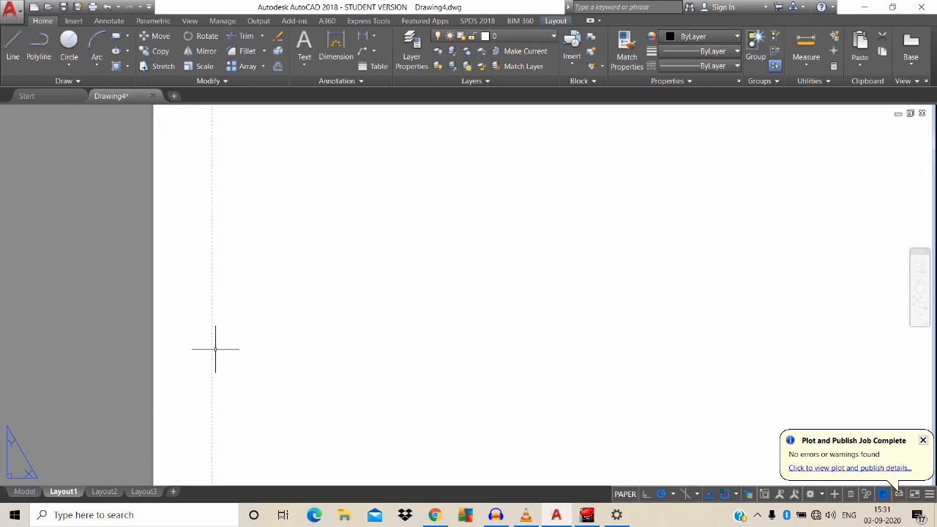
scroll(212, 349, down, 4)
middle_drag(296, 318, 248, 333)
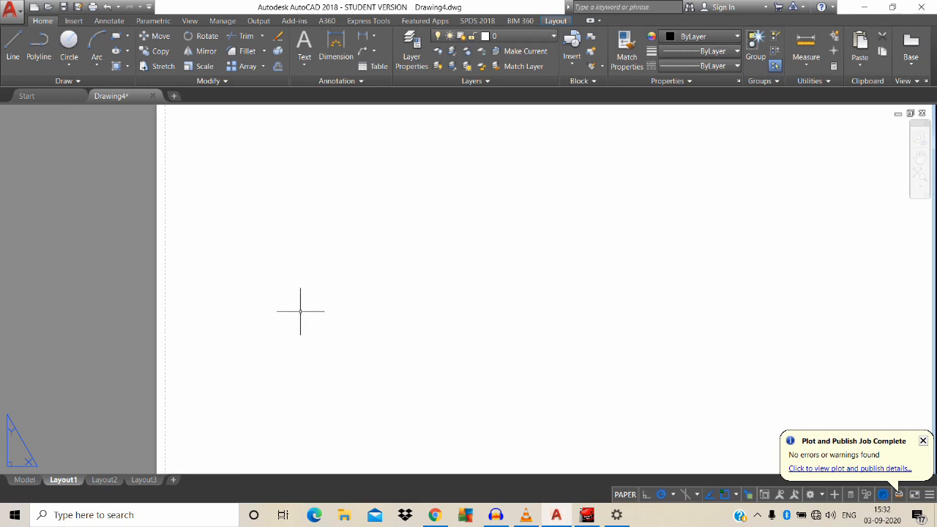
scroll(359, 262, down, 3)
middle_drag(424, 251, 425, 233)
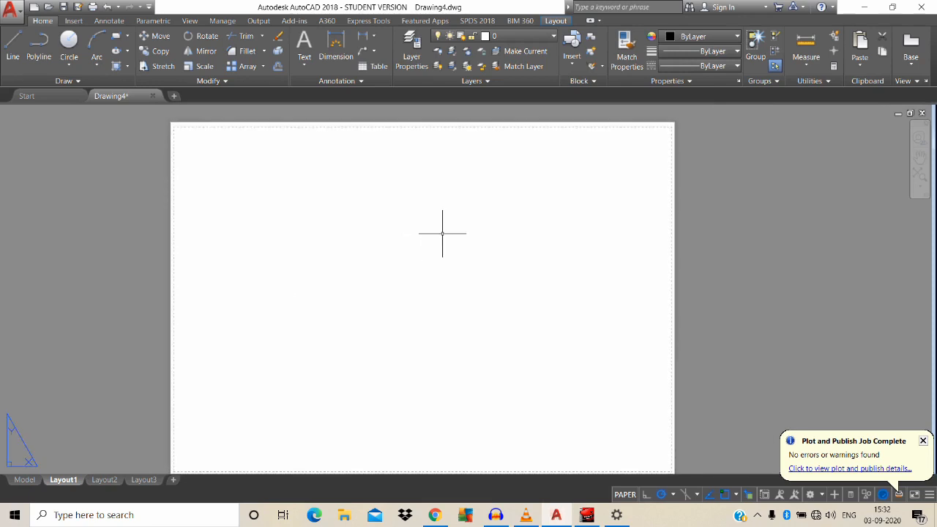
Create a new layer named "Template" and make it the current layer
text(l)
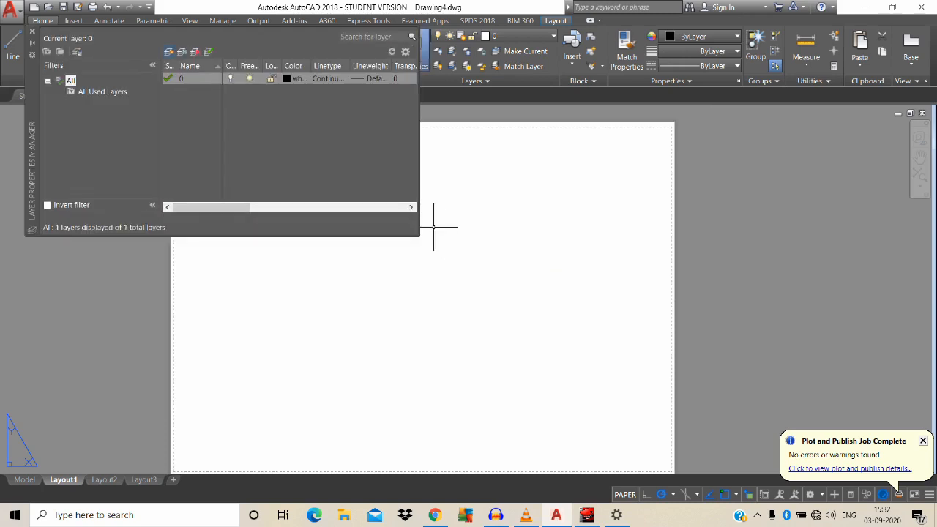
key(alt+n)
text(Template)
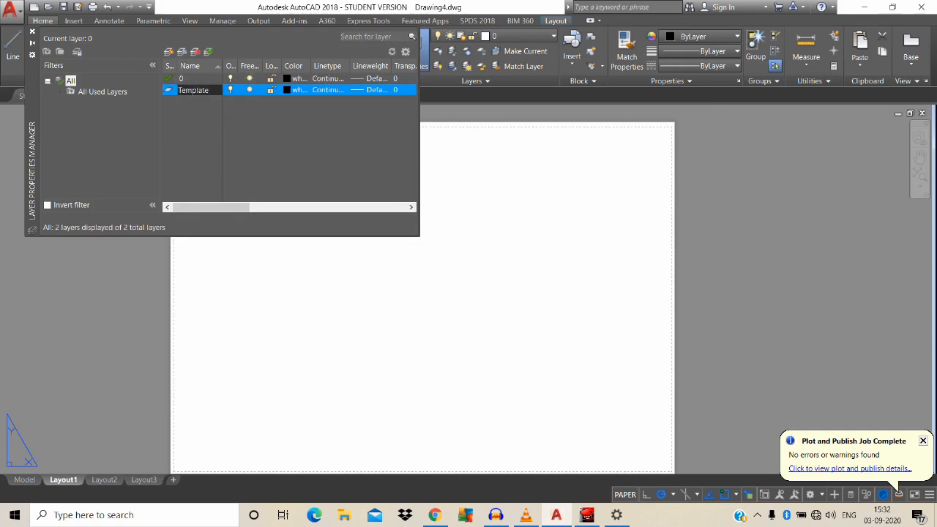
click(208, 51)
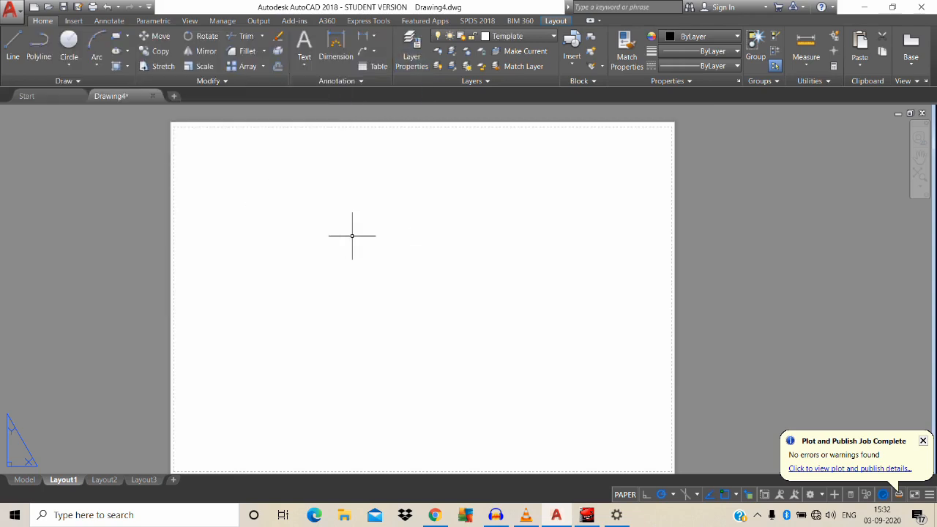
Draw a border rectangle from 0,0 to just inside the upper-right corner of the sheet's printable area
text(c)
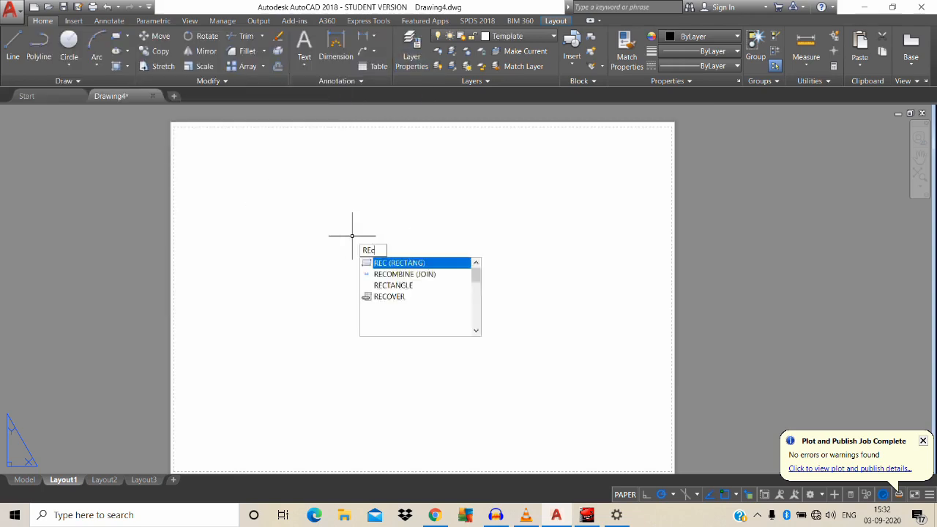
key(Return)
text(0,0)
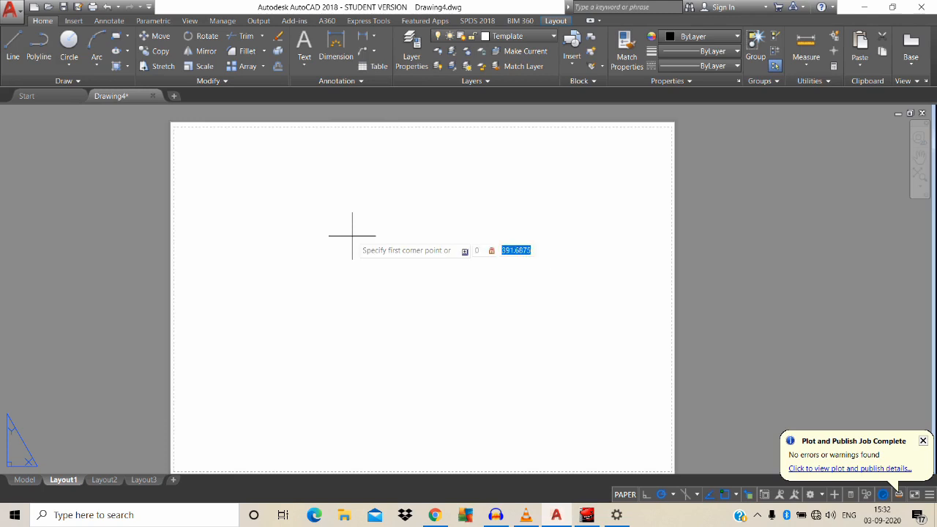
key(Return)
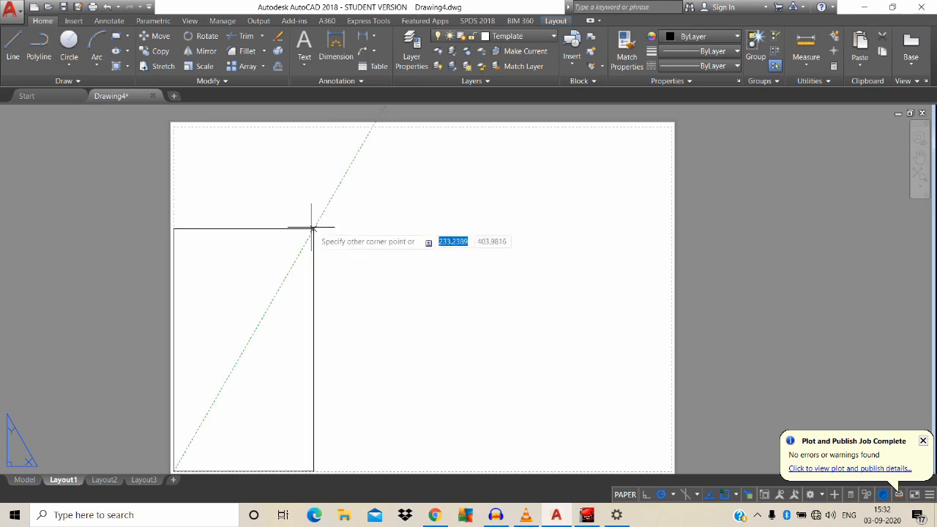
scroll(680, 126, up, 4)
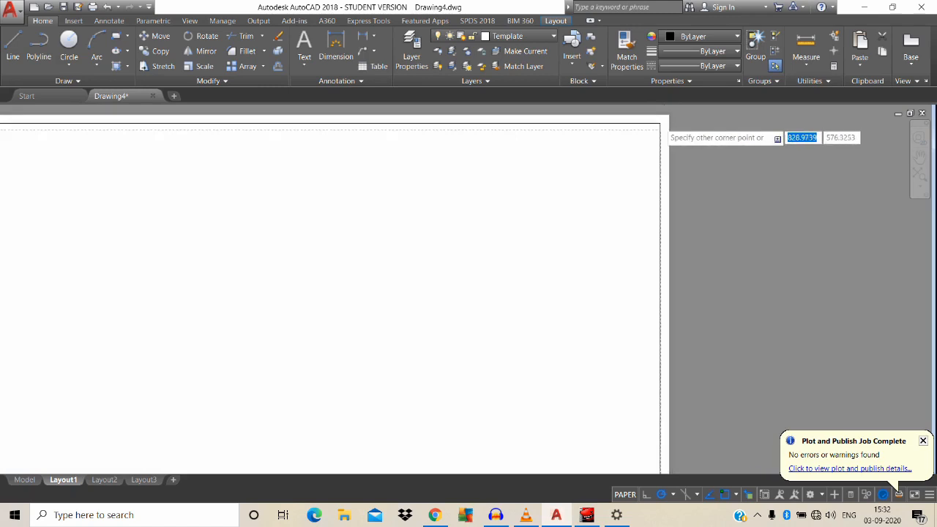
click(654, 172)
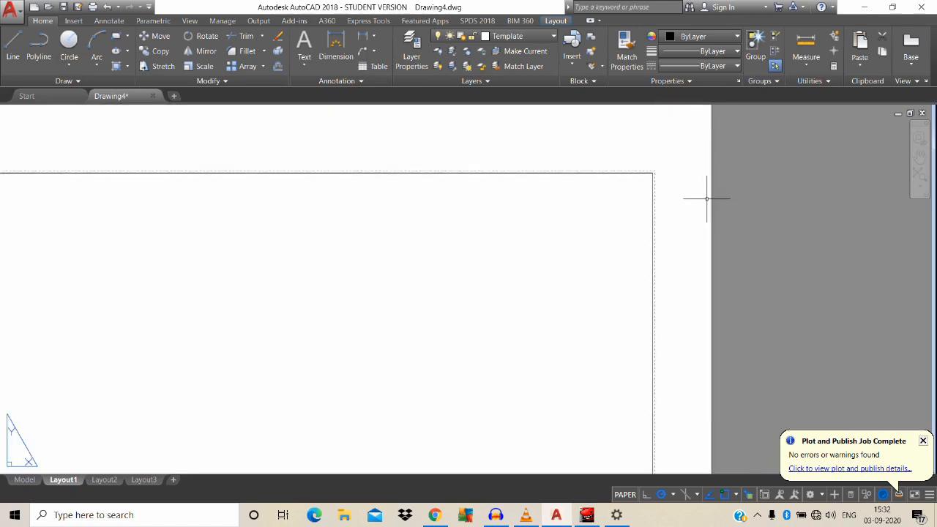
Offset the border rectangle 150 inward
text(z)
key(Return)
key(Escape)
text(z)
key(Return)
text(e)
key(Return)
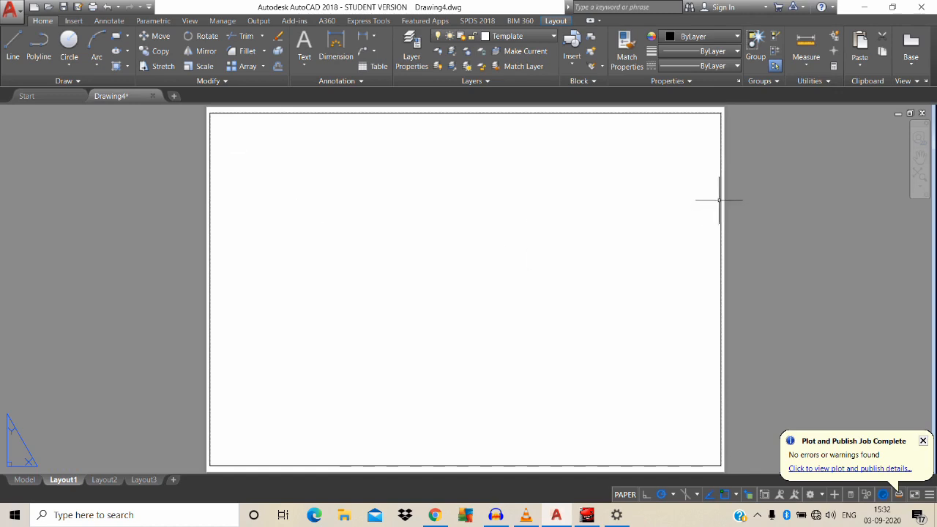
middle_drag(547, 308, 534, 303)
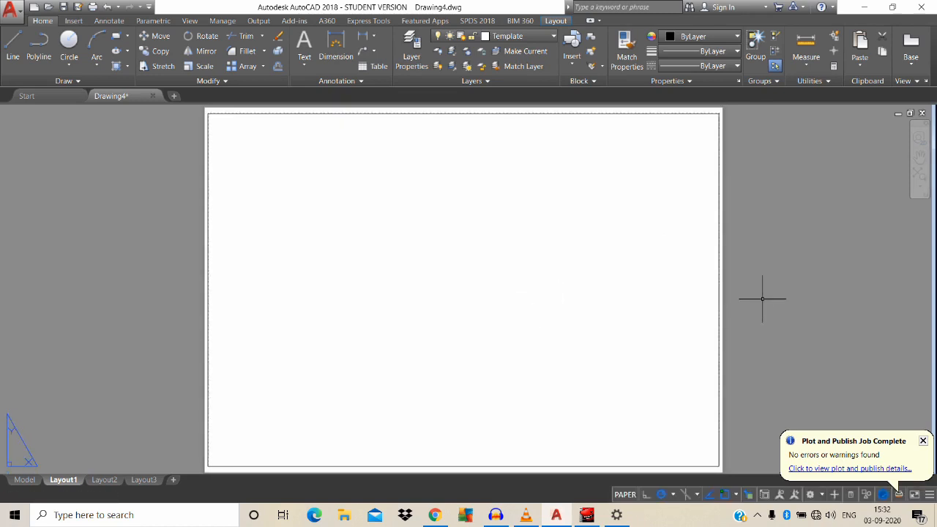
text(o)
key(Return)
click(836, 302)
text(150)
key(Return)
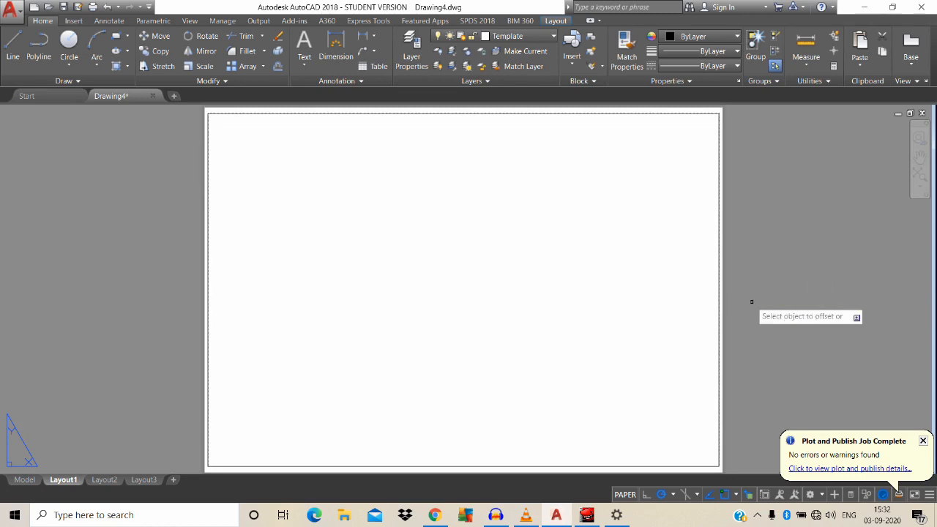
click(720, 273)
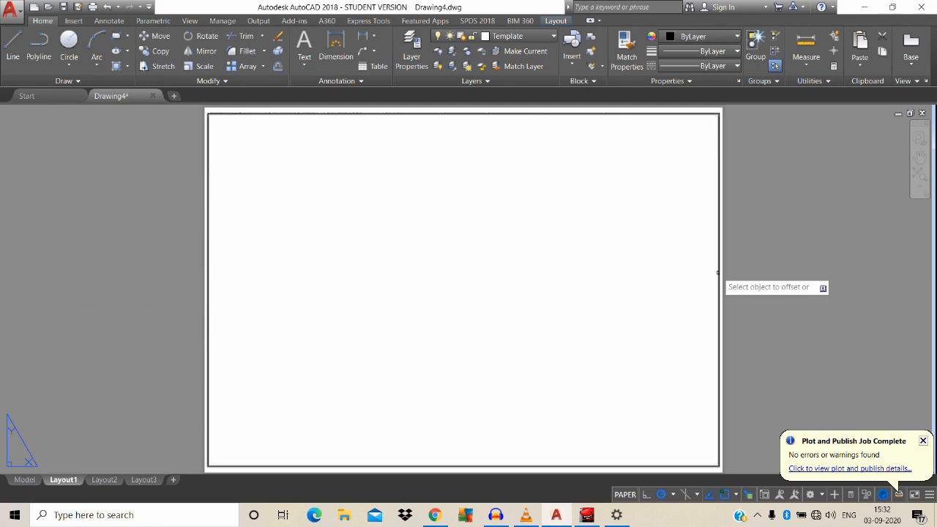
click(690, 274)
key(Escape)
Explode the inner rectangle and erase its upper, left and lower edges, keeping the right vertical line
click(627, 305)
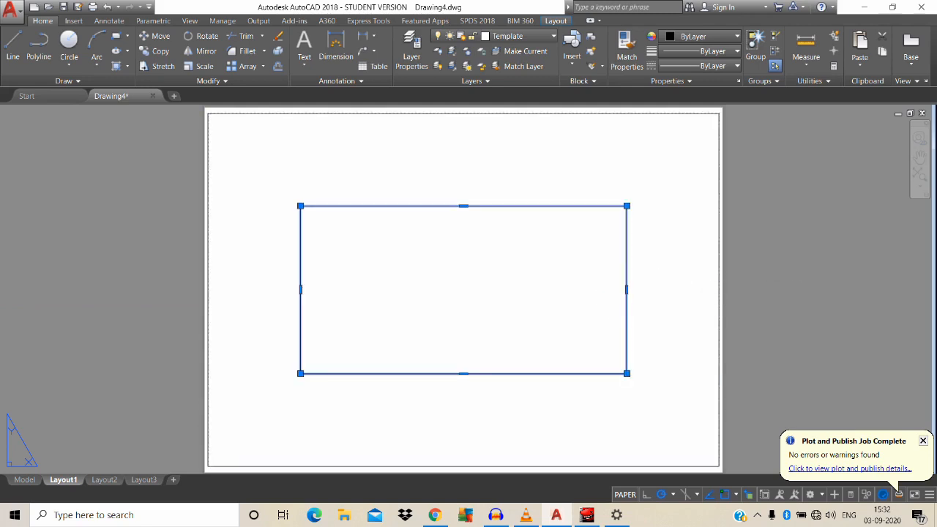
key(Escape)
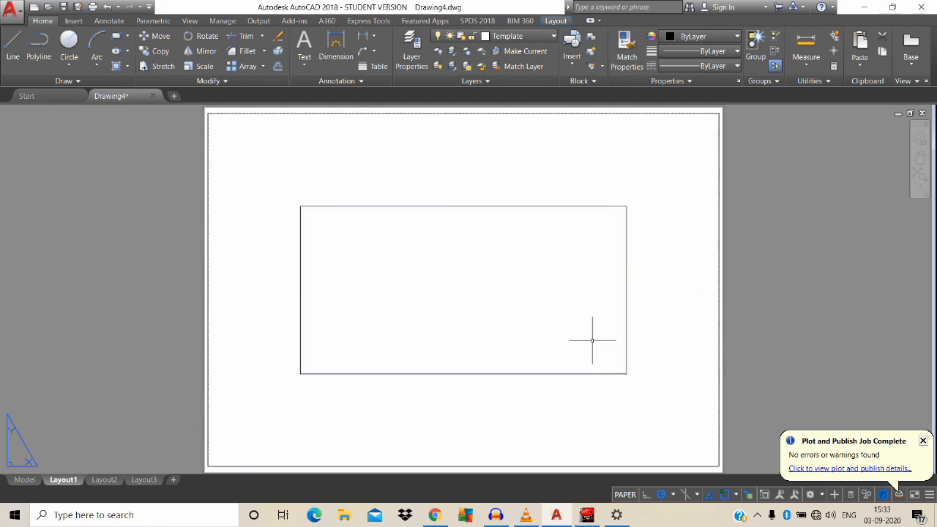
click(539, 405)
click(302, 183)
text(e)
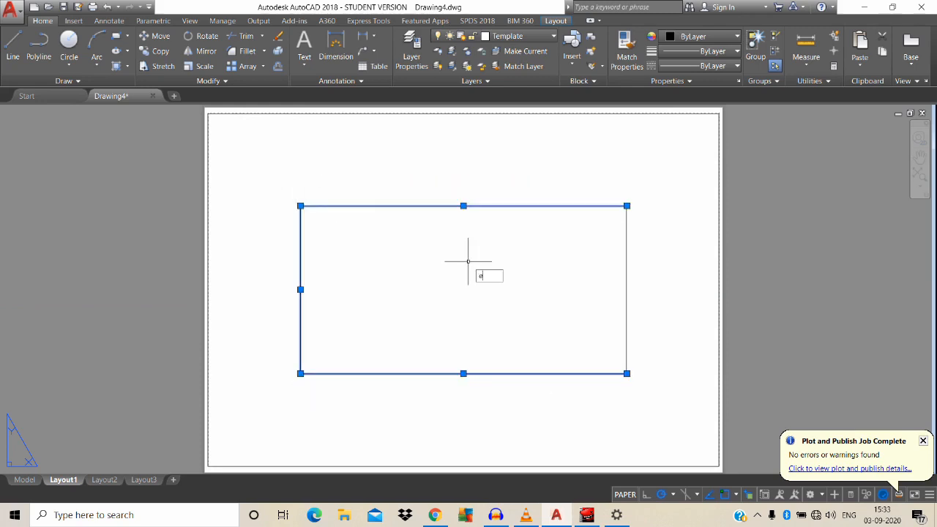
key(Return)
Extend the remaining vertical line at both ends to the upper and lower edges of the border
text(ex)
key(Return)
key(Return)
click(668, 280)
click(572, 255)
click(655, 323)
click(621, 325)
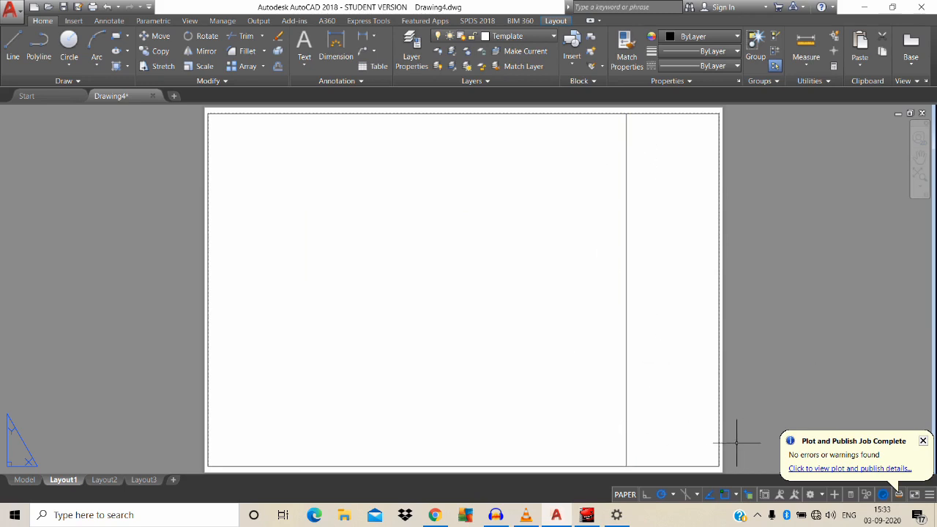
text(l)
key(Return)
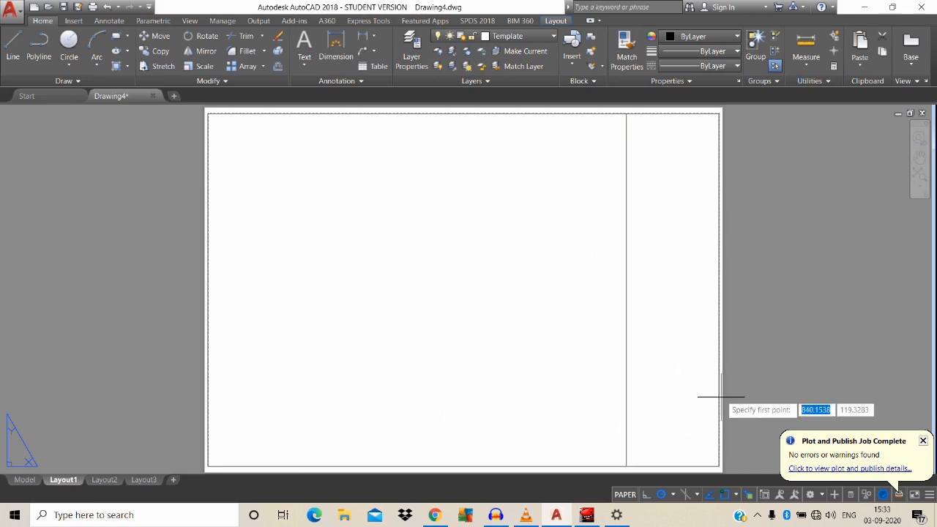
click(764, 381)
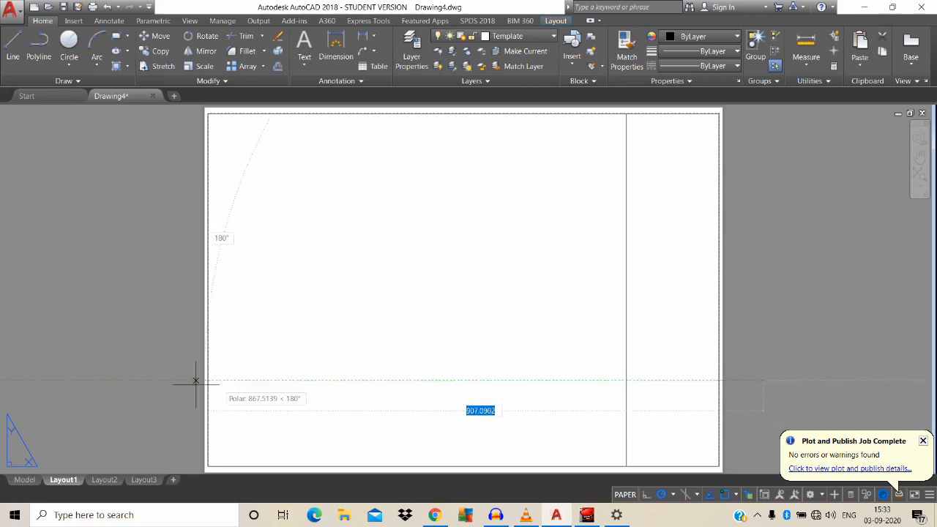
key(Escape)
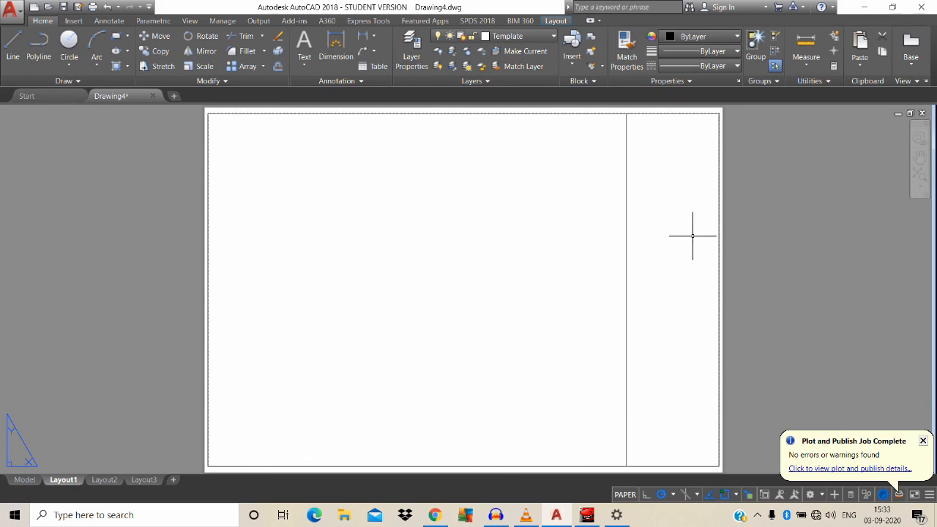
Hide the border rectangle using object isolation, leaving only the vertical divider line displayed
middle_drag(665, 325, 646, 323)
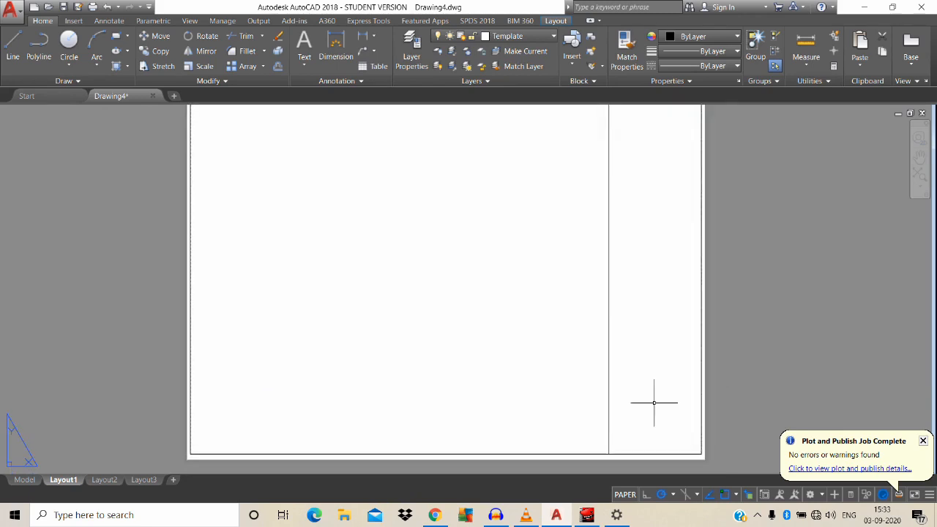
middle_drag(644, 458, 639, 437)
scroll(652, 425, up, 6)
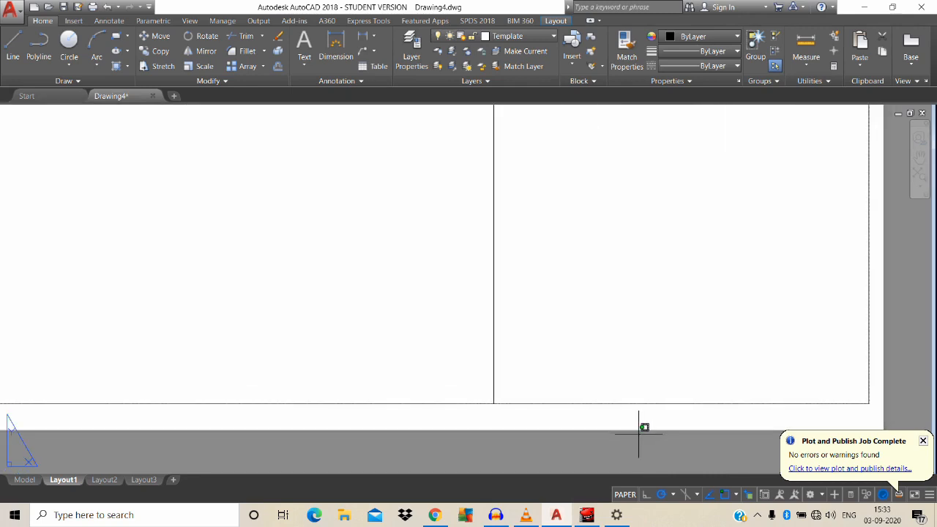
click(638, 434)
key(Escape)
text(l)
key(Return)
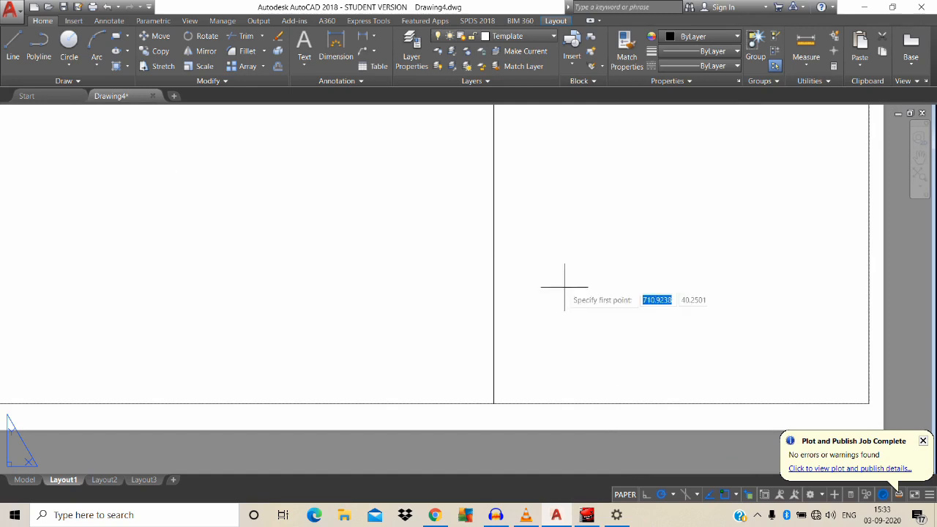
key(Escape)
click(479, 402)
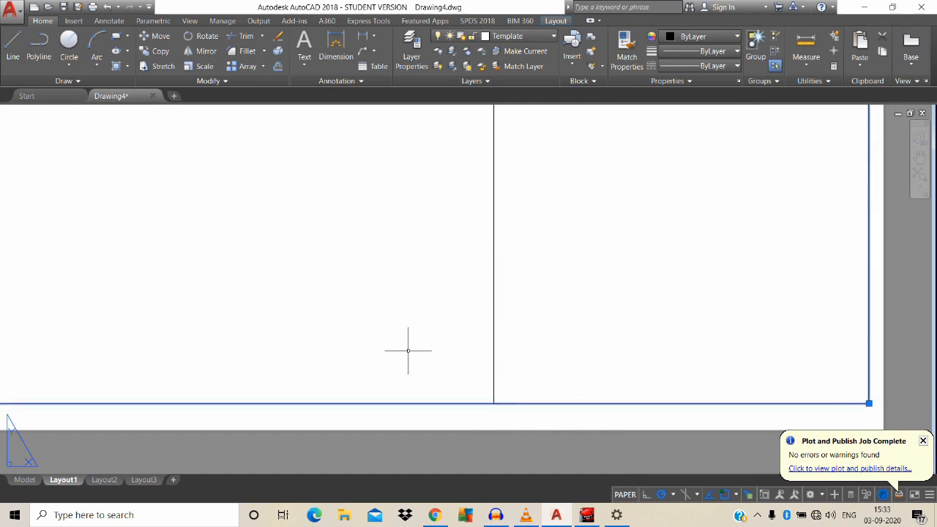
right_click(385, 335)
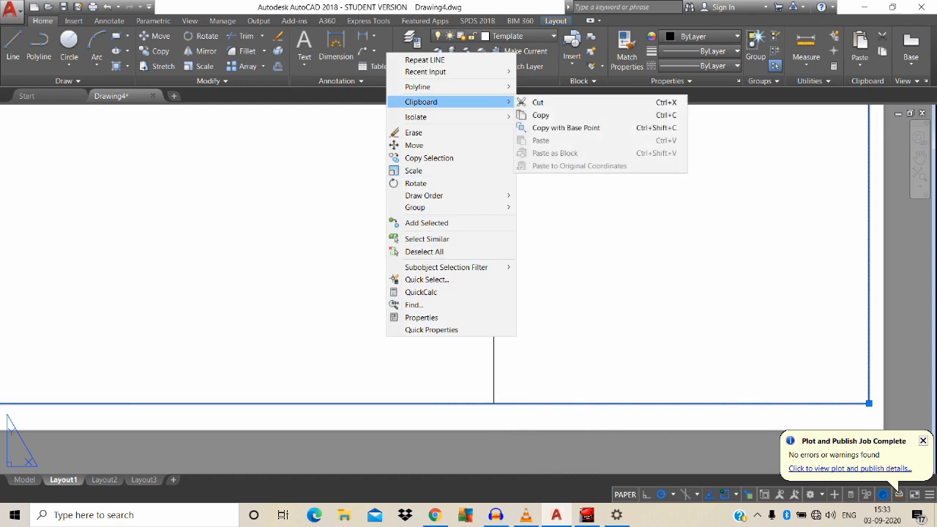
mouse_move(454, 117)
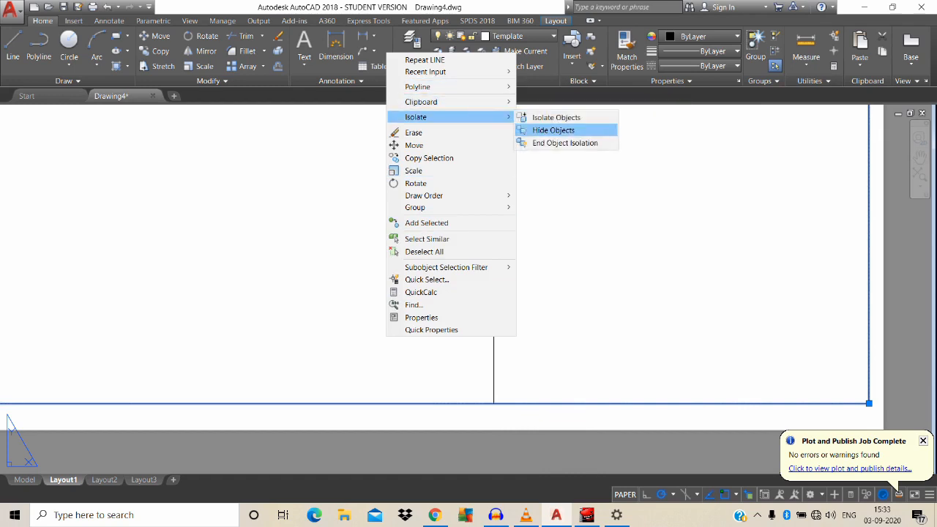
click(554, 130)
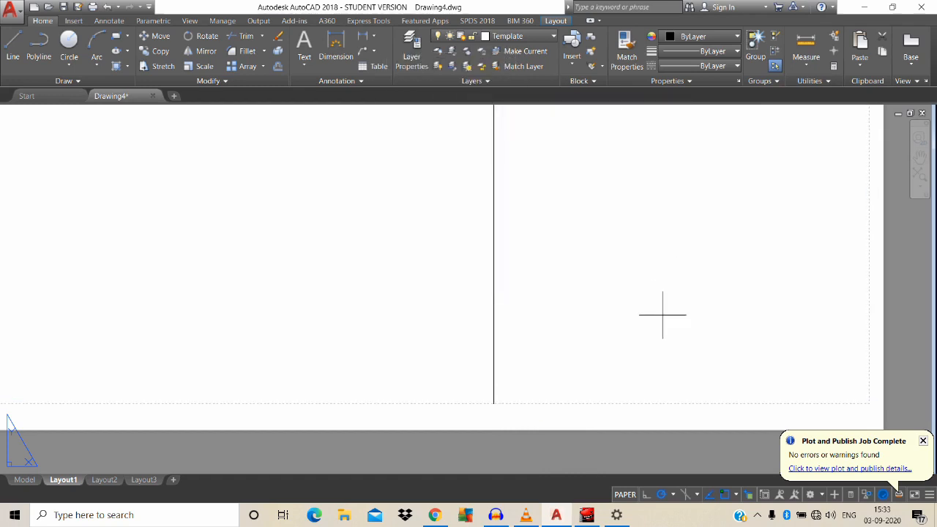
Draw a line from the lower end of the vertical divider to the lower-right corner of the printable area
click(494, 403)
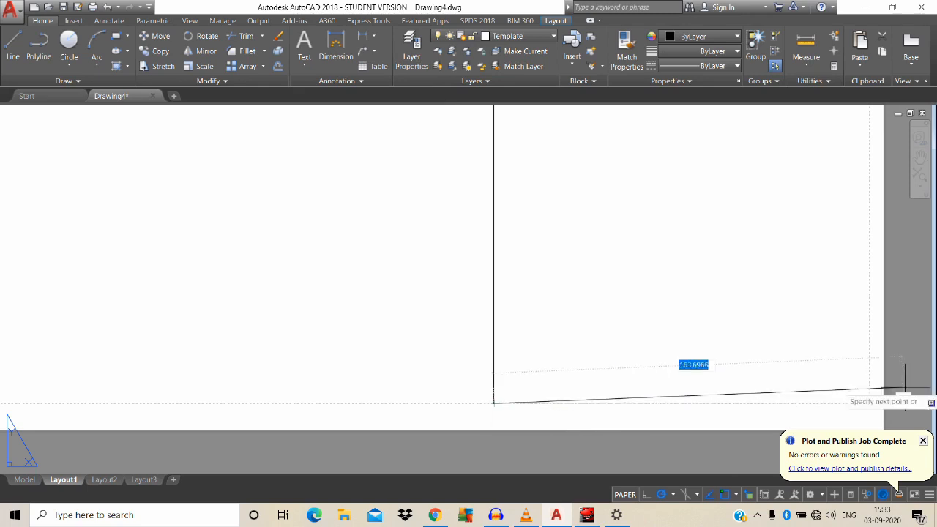
click(869, 403)
key(Escape)
Offset the lower horizontal line 20 upward and delete the original line
key(space)
click(746, 348)
text(20)
key(Return)
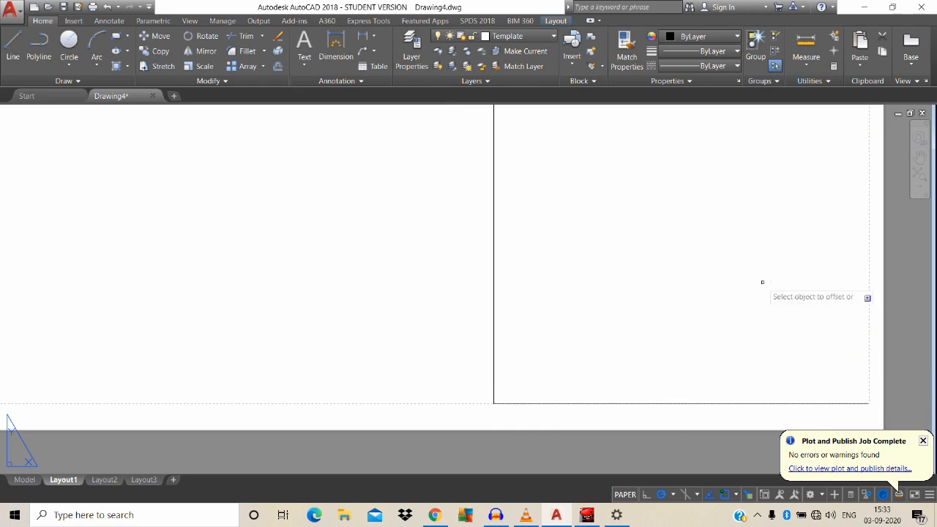
click(732, 403)
click(733, 372)
key(Escape)
click(731, 406)
click(728, 401)
key(Delete)
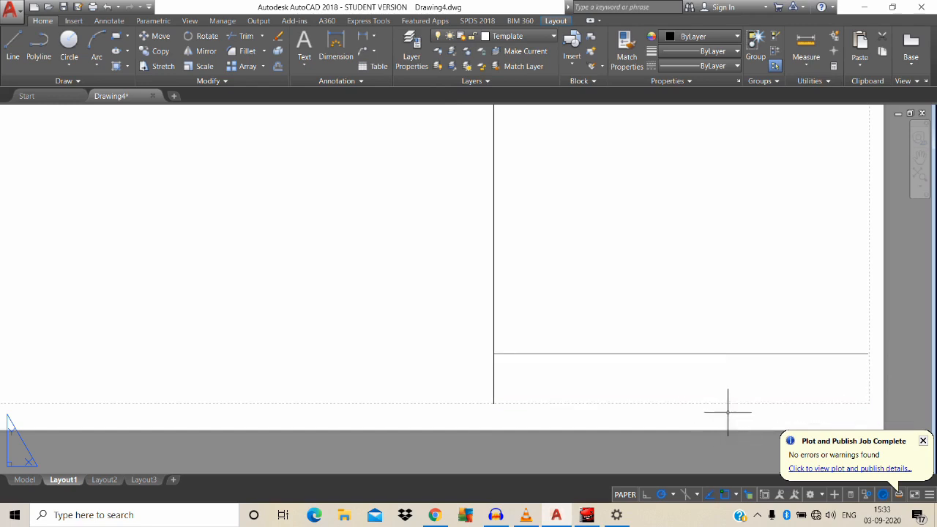
End the object isolation to restore the hidden border and extend the horizontal line to its right edge
right_click(694, 404)
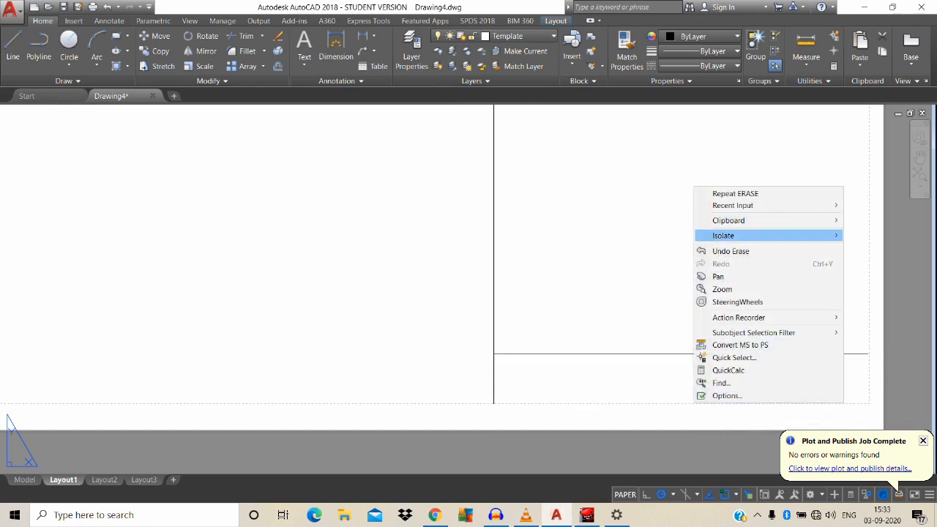
mouse_move(725, 235)
click(641, 261)
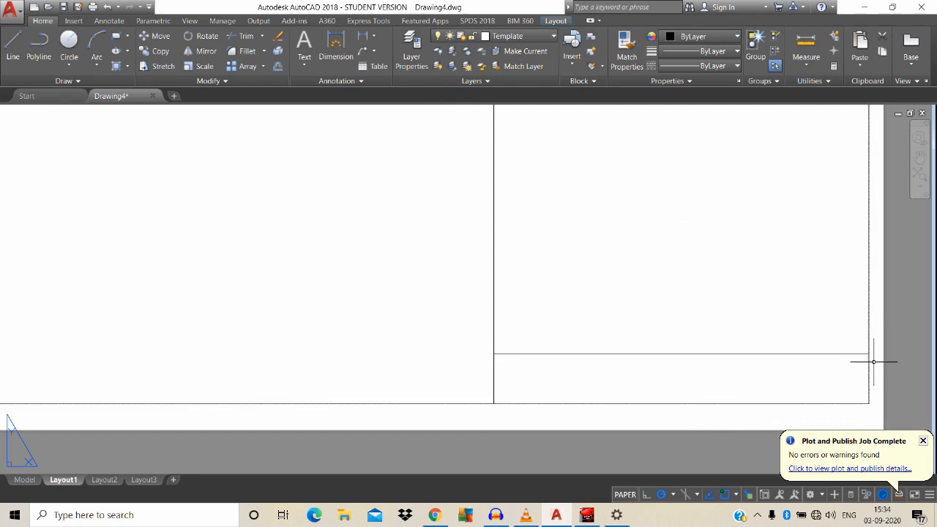
text(ex)
key(Return)
Add the multiline text "Paper Size - A4" above the horizontal line in the title block strip
text(t)
key(Return)
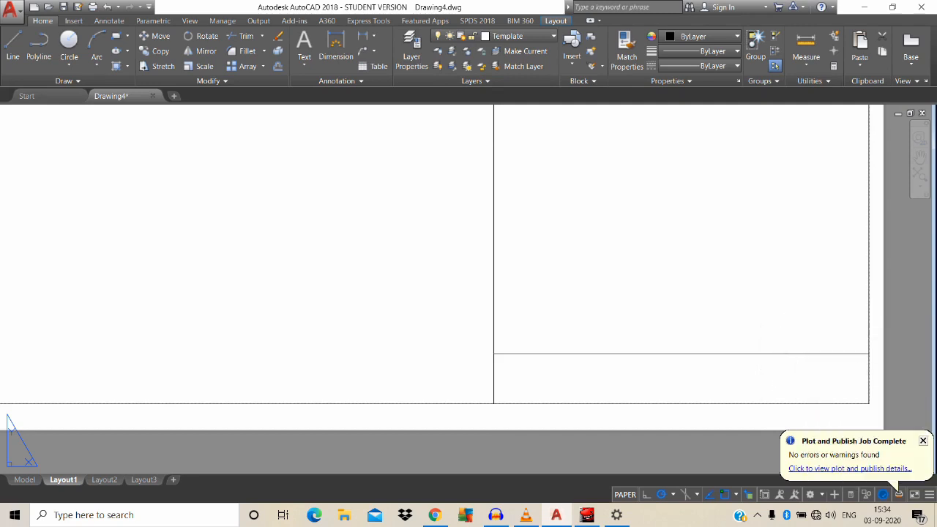
click(608, 251)
click(772, 301)
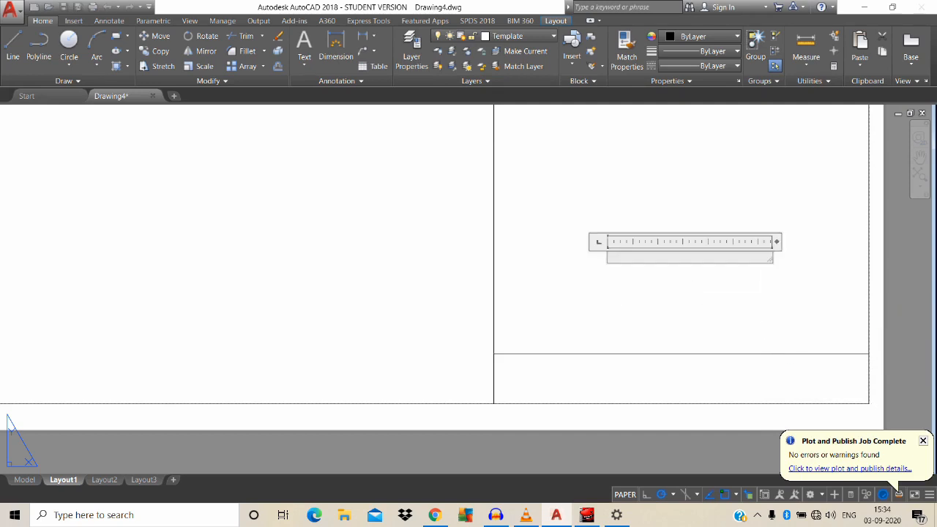
text(Paper Size - A4)
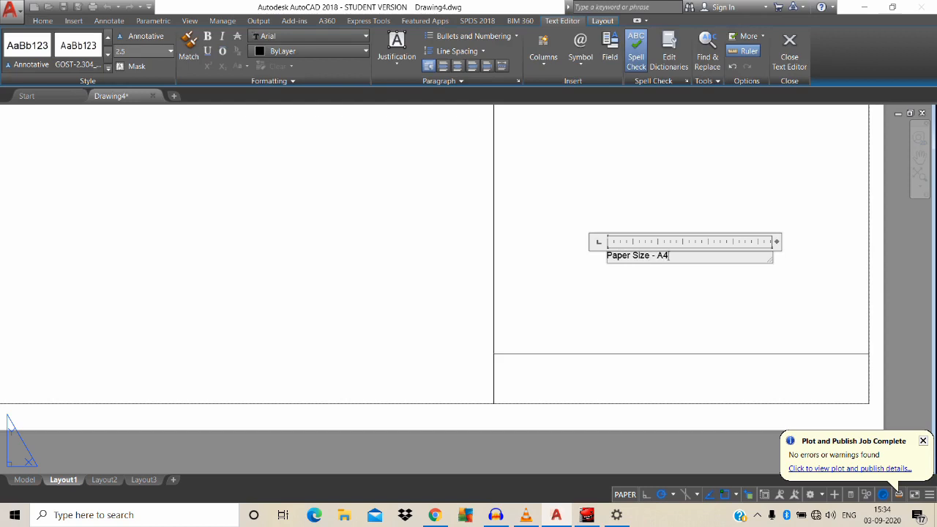
click(781, 289)
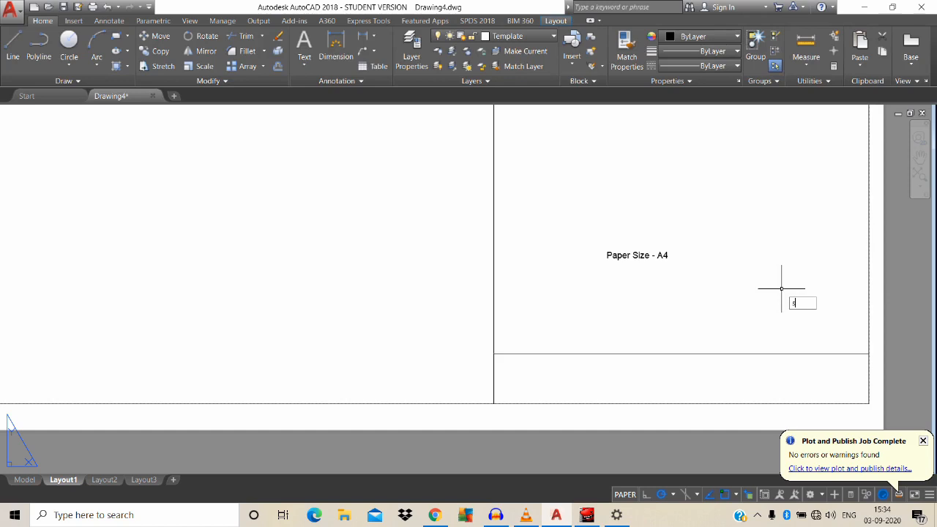
key(Escape)
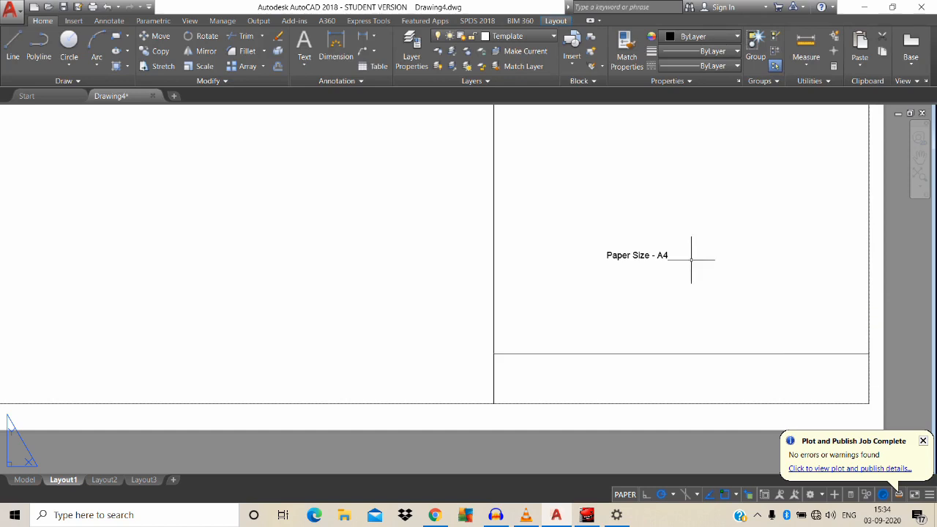
Set the text height of "Paper Size - A4" to 4
double_click(663, 256)
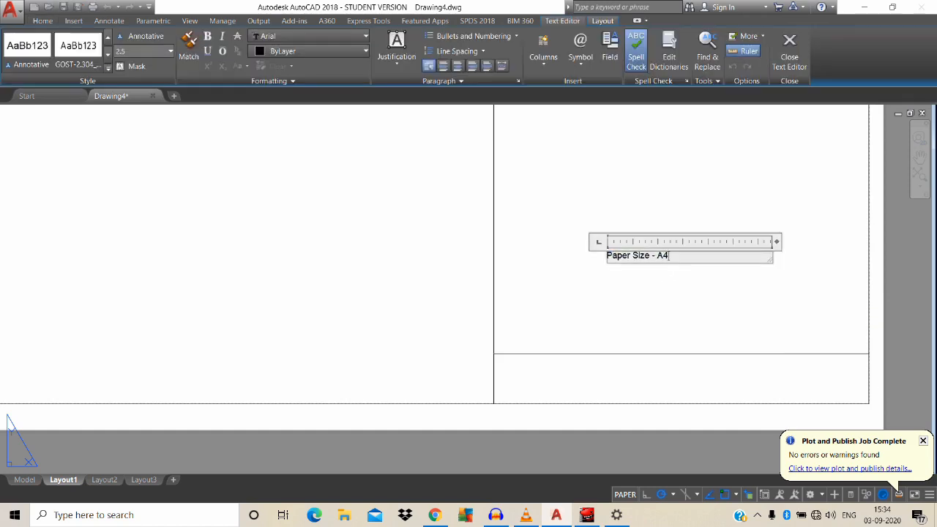
key(ctrl+a)
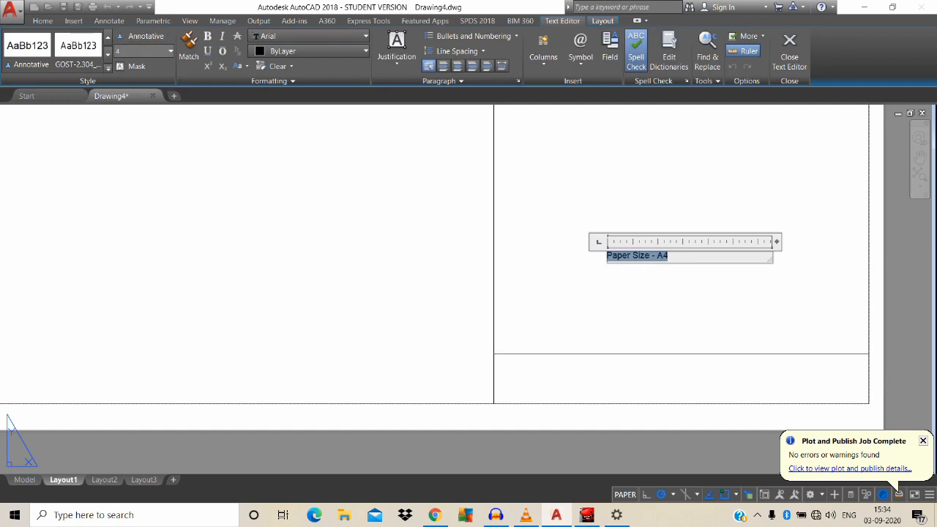
text(4)
key(Return)
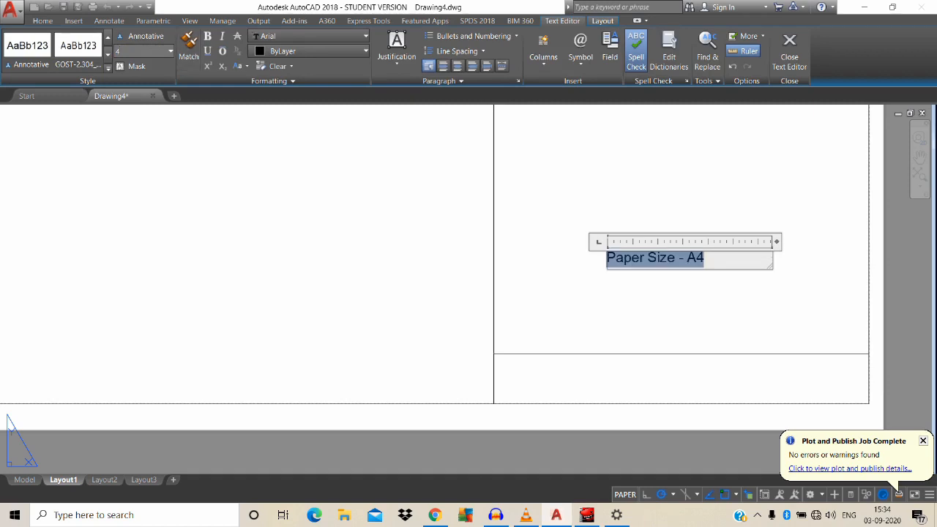
click(698, 279)
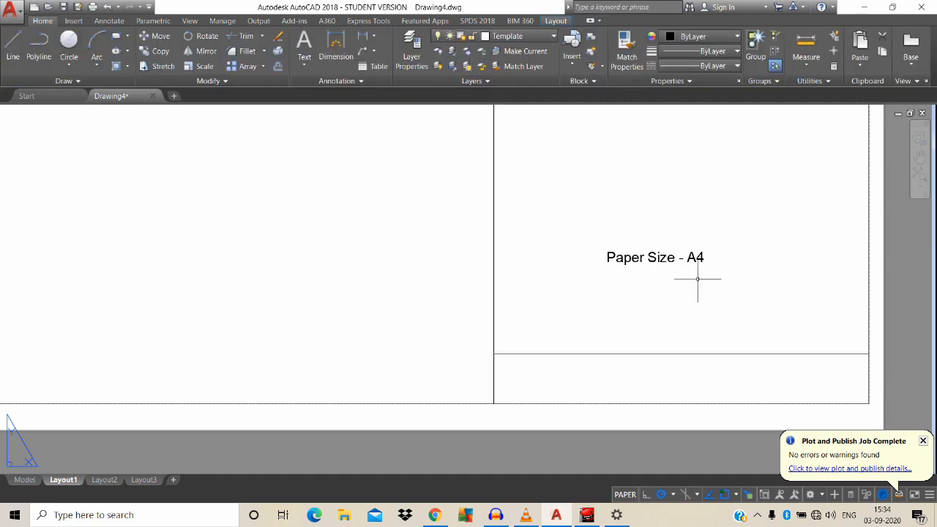
Move the "Paper Size - A4" text into the right end of the lowest title block row
key(Return)
key(Return)
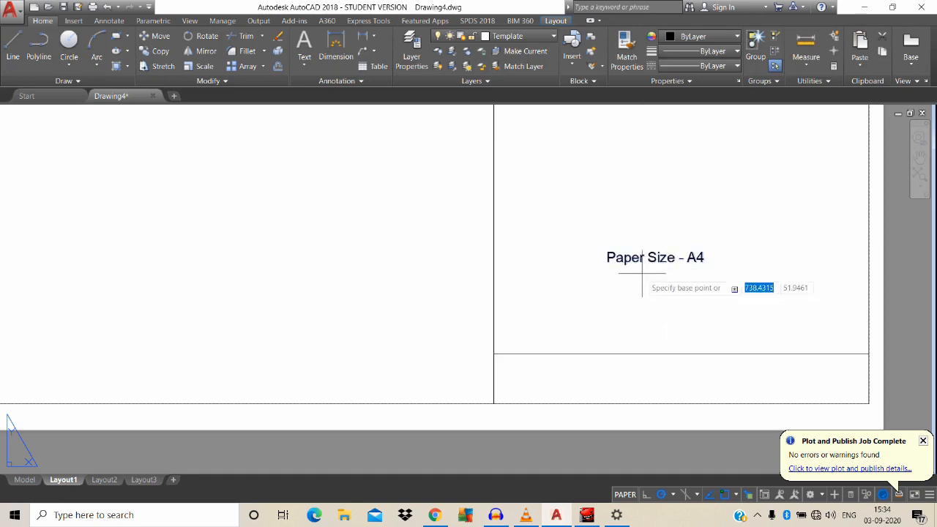
key(Escape)
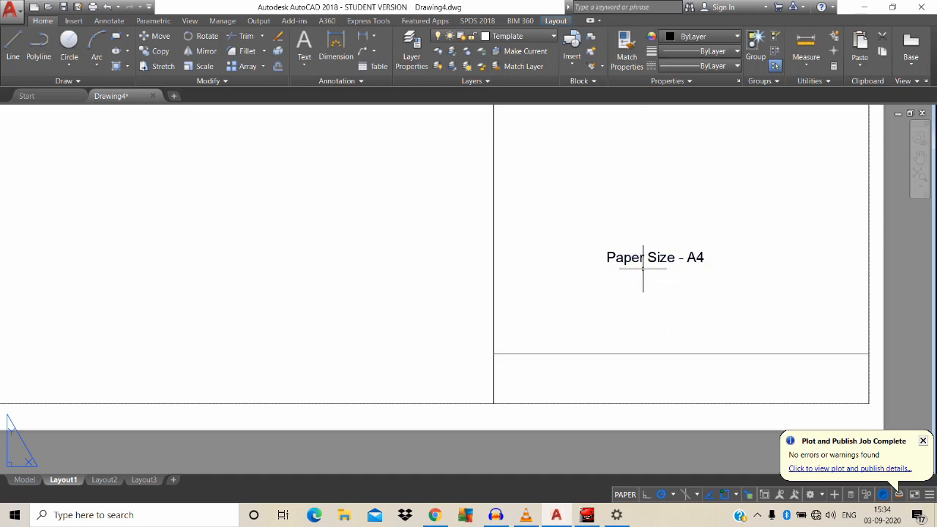
key(Return)
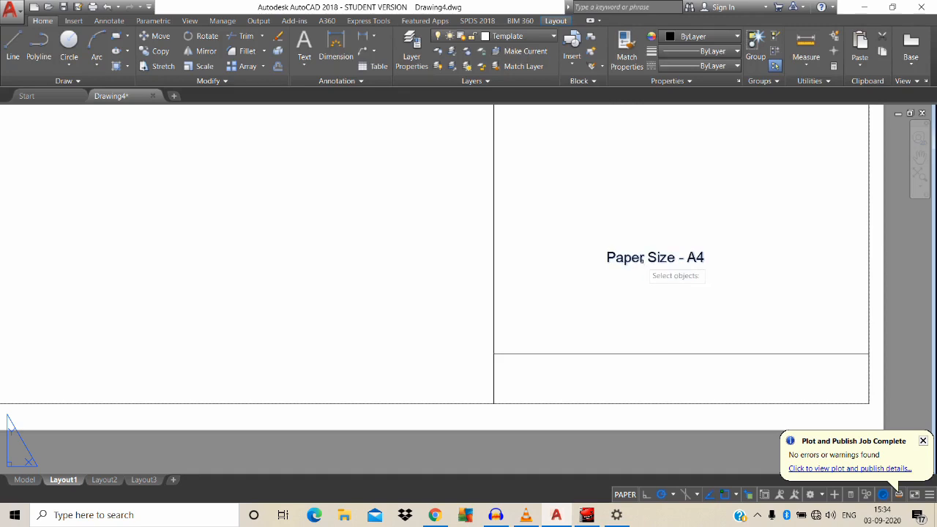
click(651, 258)
key(Return)
click(649, 271)
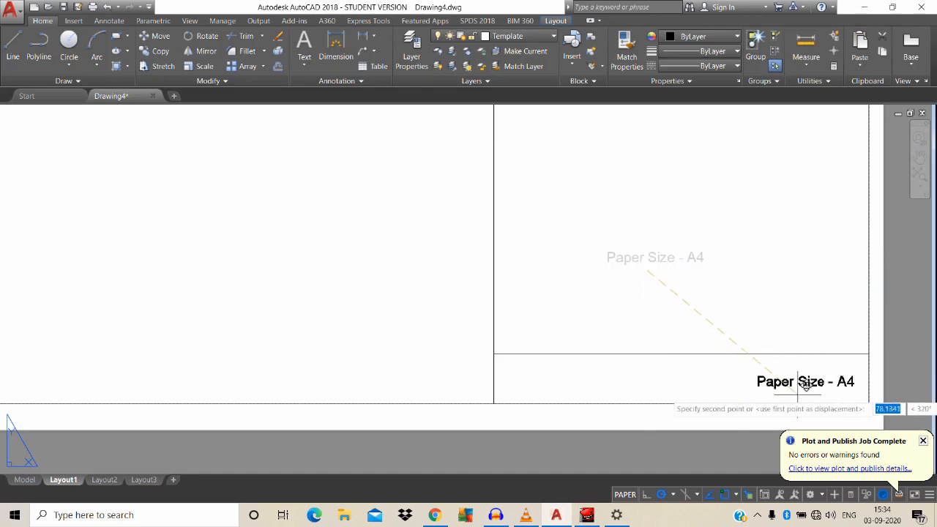
click(800, 394)
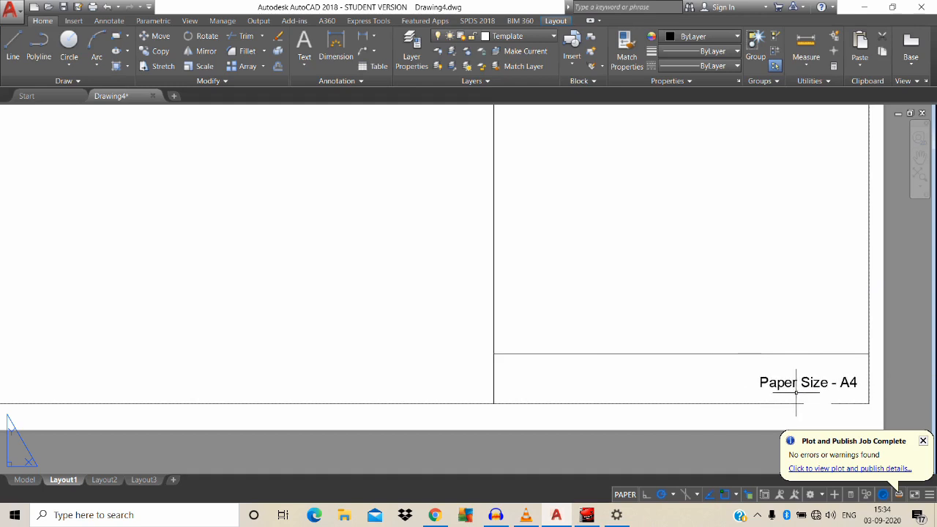
Copy the "Paper Size - A4" text horizontally to the left end of the same row
key(Return)
click(788, 380)
key(Return)
click(793, 268)
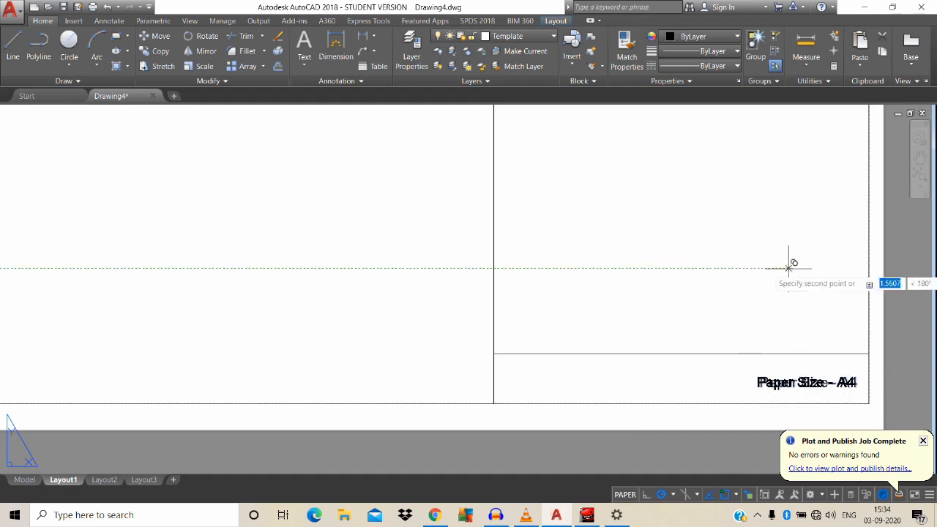
click(540, 267)
key(Return)
Change the copied text at the row's left end to "Paper of 1 - 1"
click(543, 382)
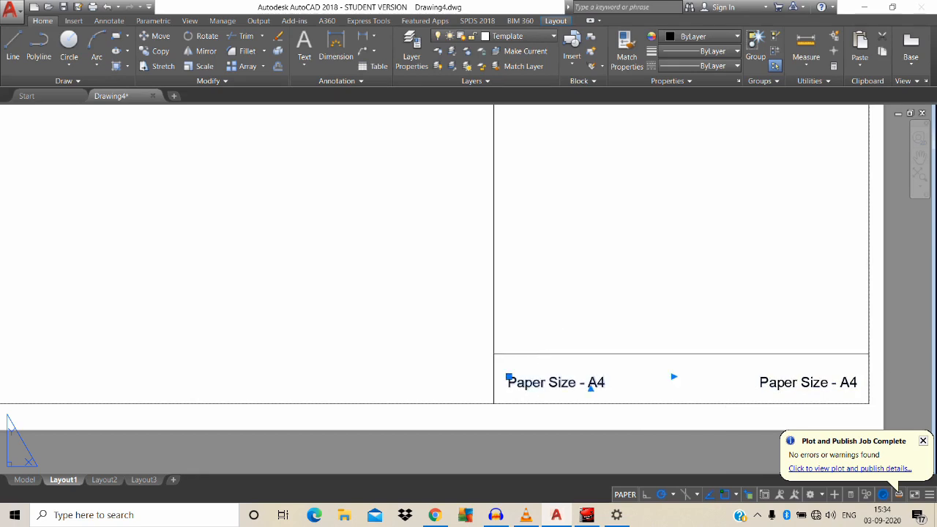
double_click(543, 382)
drag(607, 383, 545, 382)
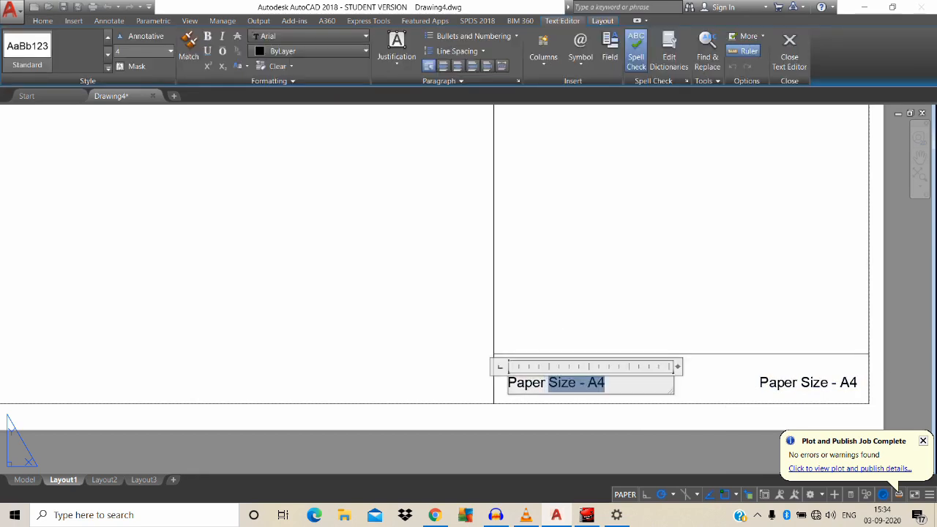
text(of 1)
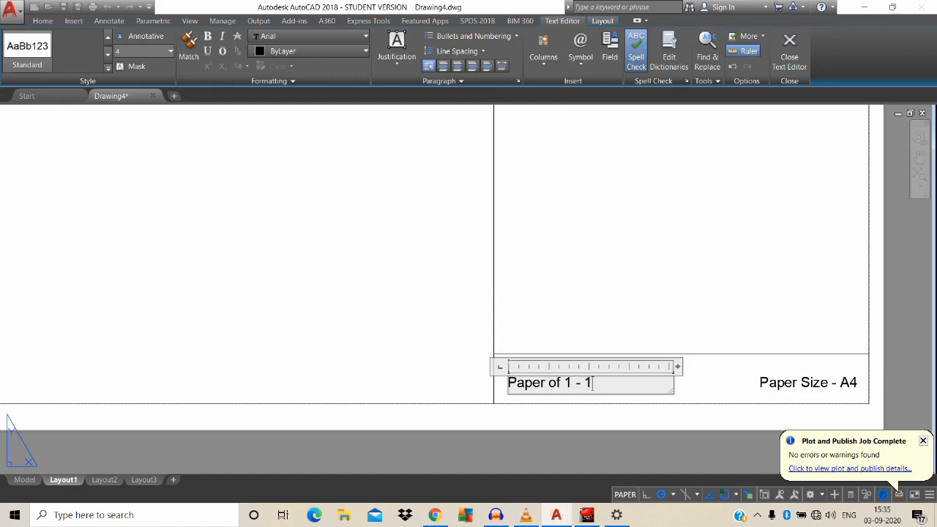
click(591, 316)
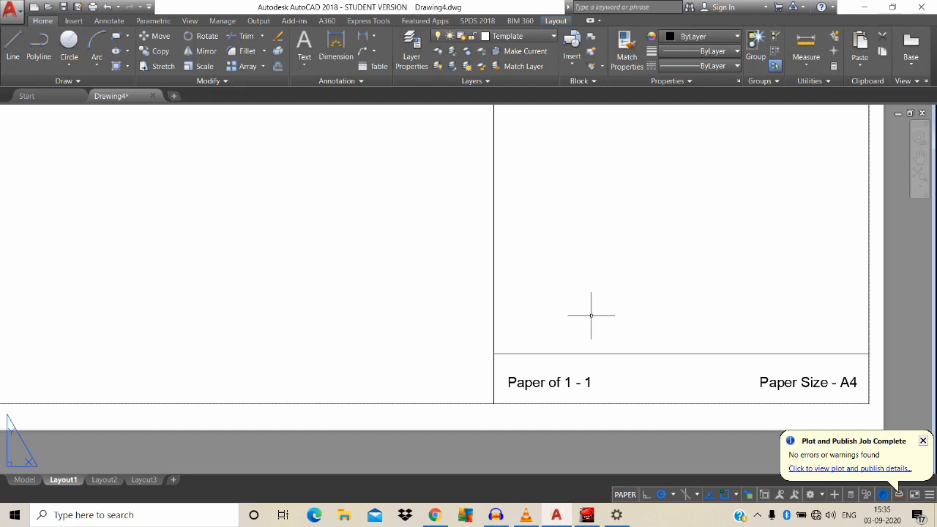
Try changing the sheet number text to "Paper of 1 - 5"
click(588, 383)
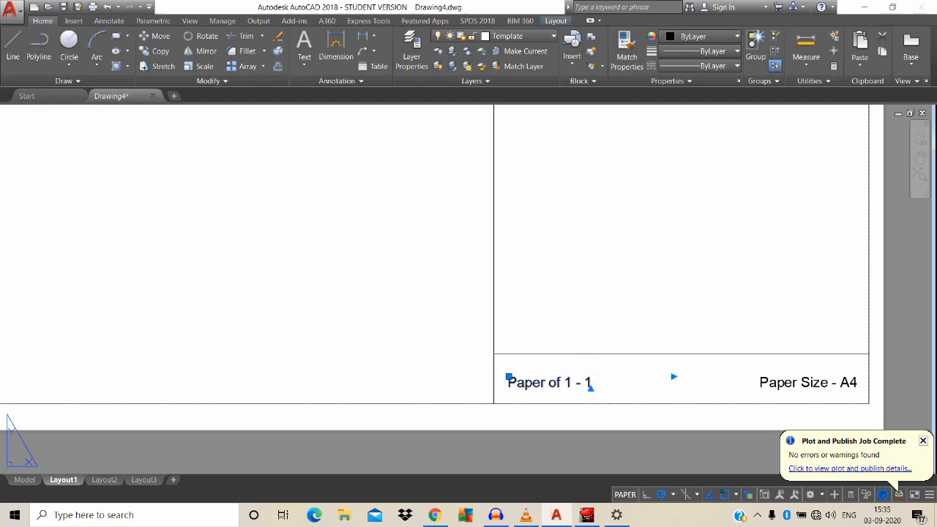
double_click(589, 383)
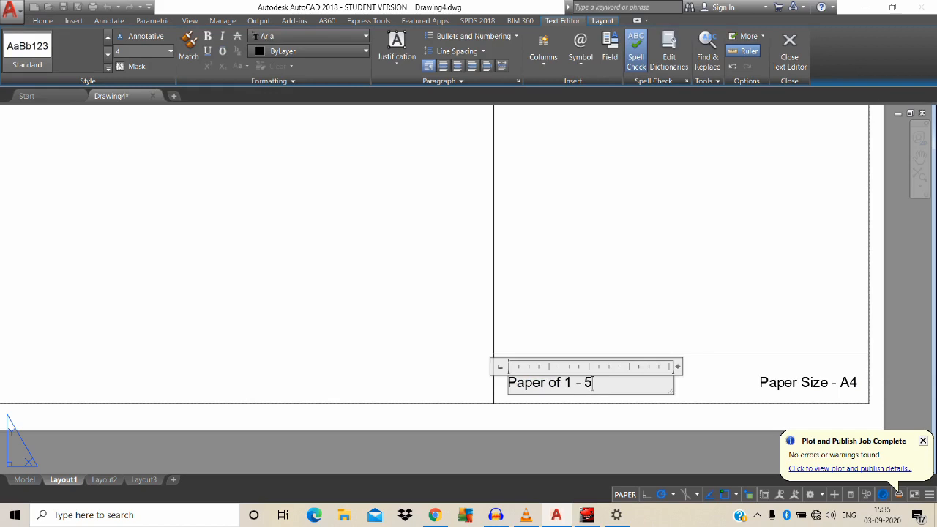
click(622, 320)
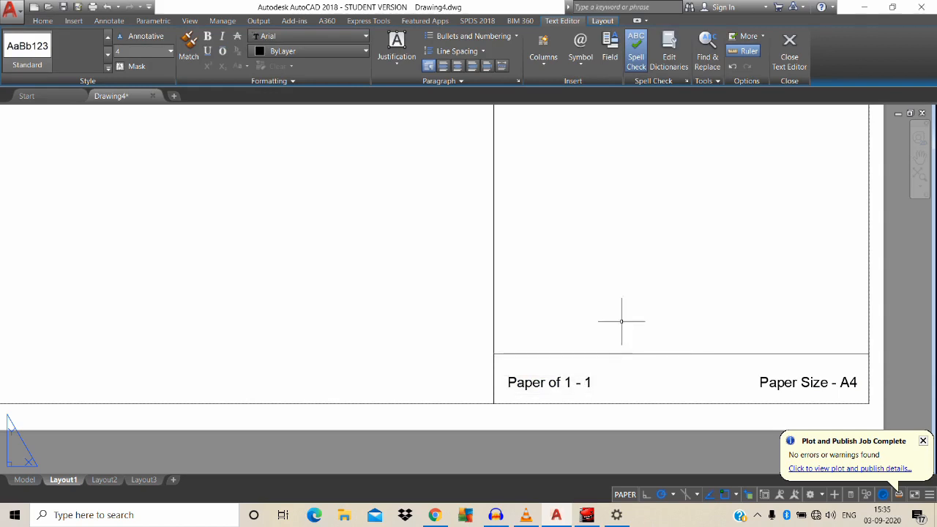
Offset the horizontal title block line upward three times at 20 spacing to form additional rows
key(Return)
click(629, 332)
click(629, 301)
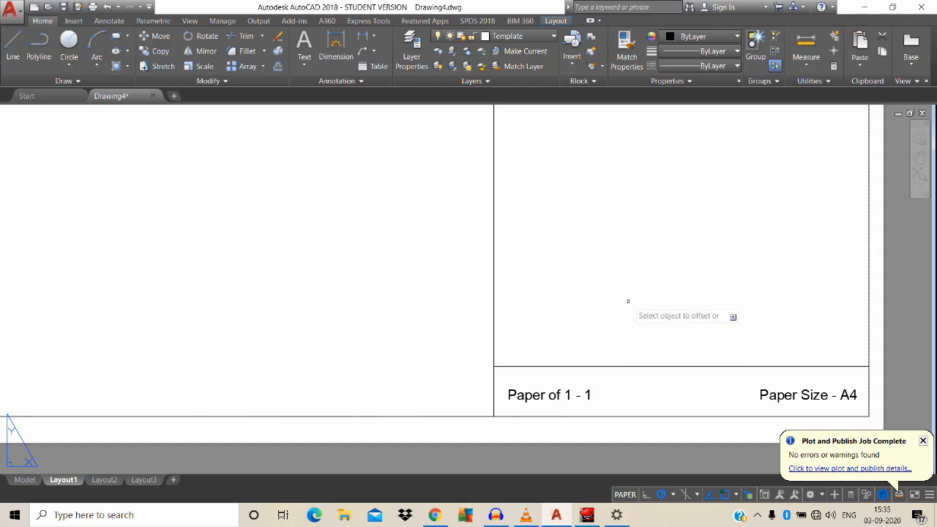
click(621, 367)
click(621, 318)
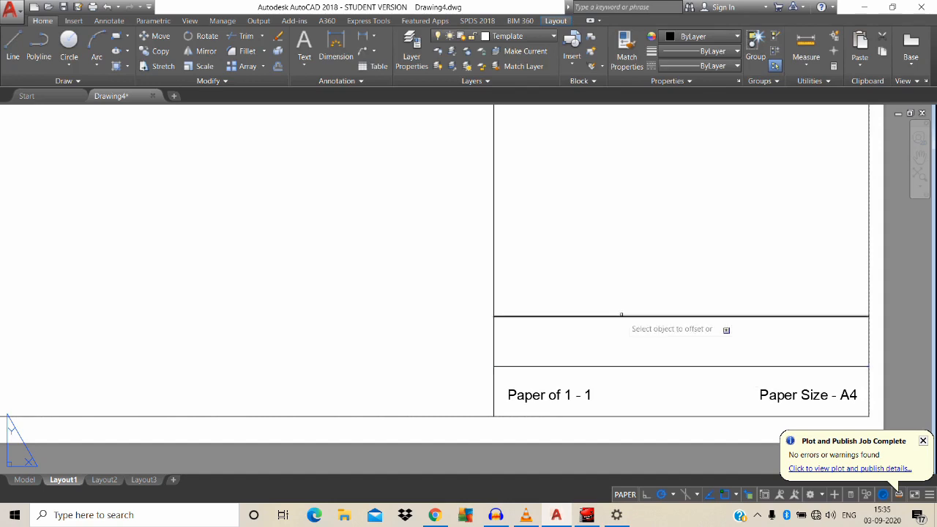
click(621, 316)
click(611, 289)
click(613, 267)
click(607, 260)
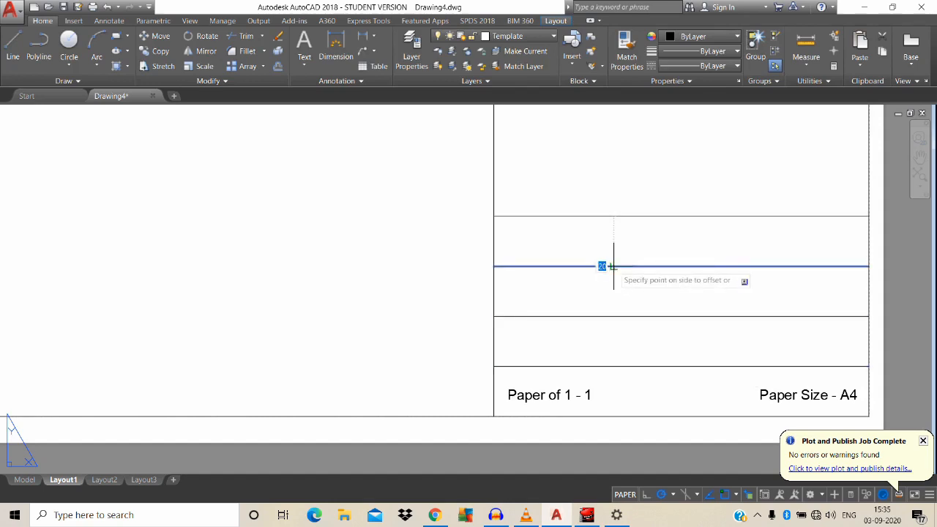
key(Escape)
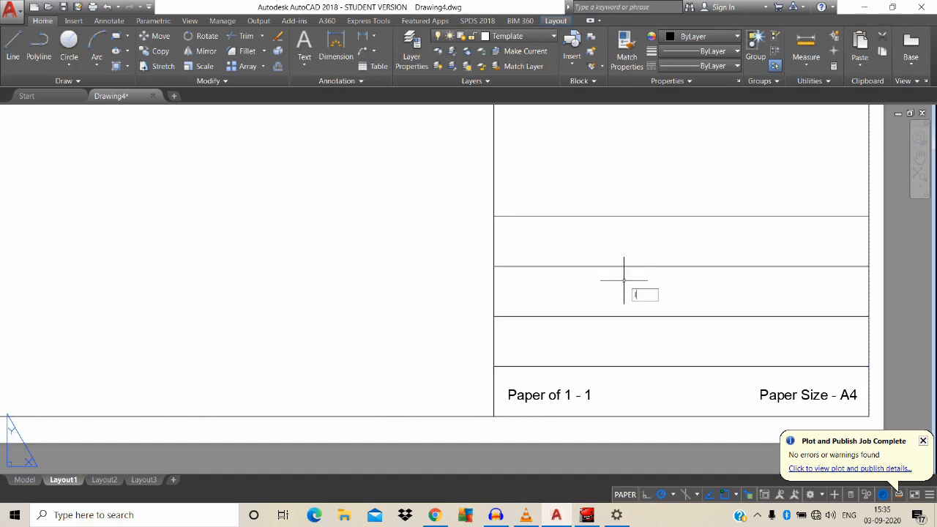
Divide the lowest of the new horizontal lines into three equal segments with point markers
text(l)
key(Return)
text(di)
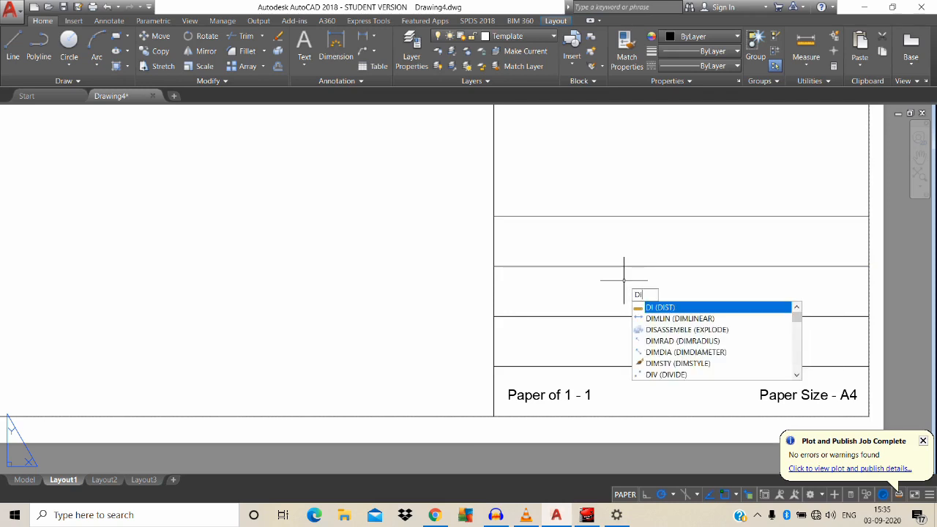
text(v)
key(Return)
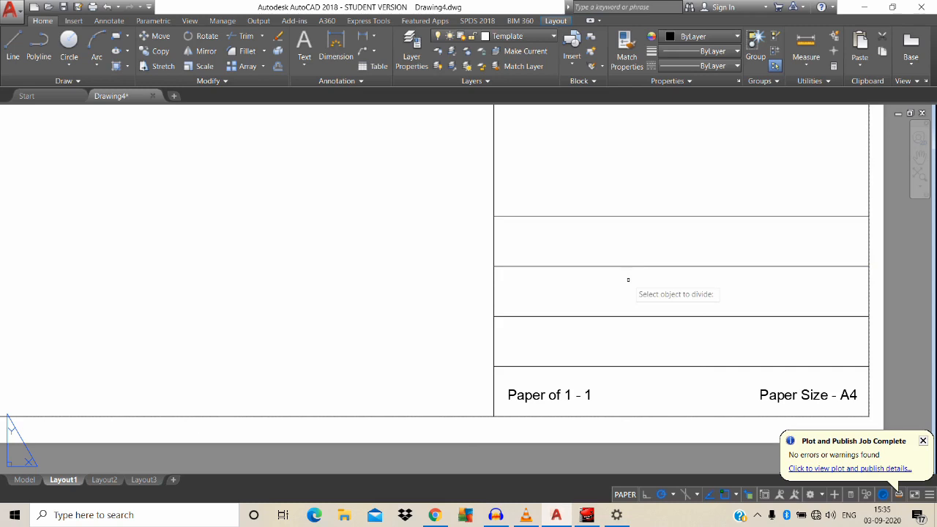
click(631, 316)
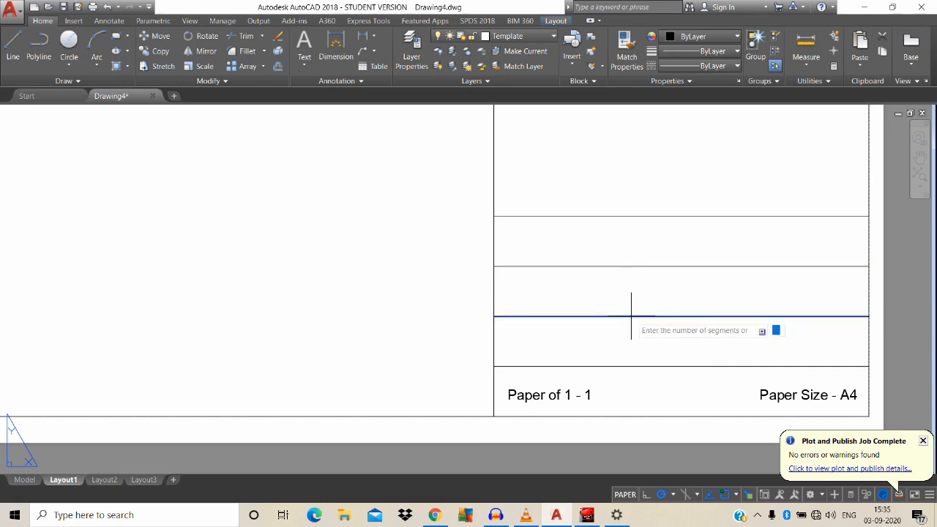
key(Return)
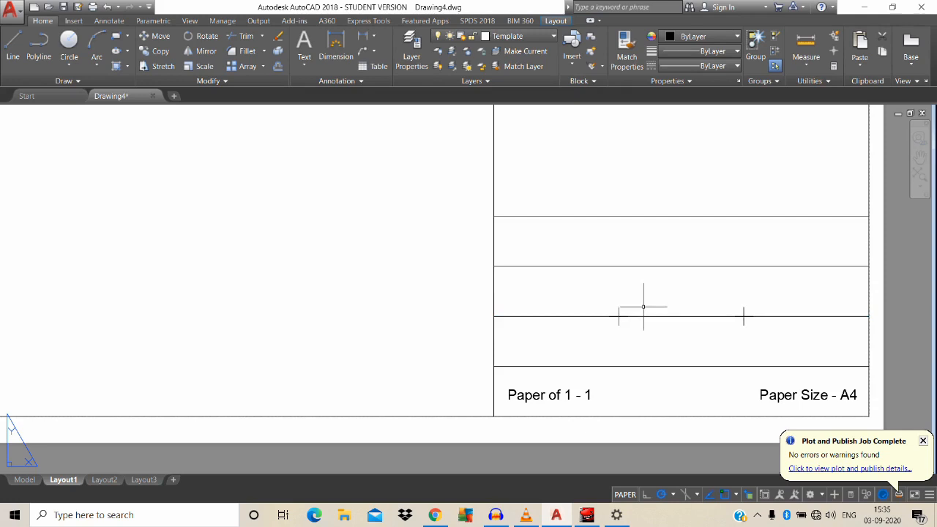
key(Return)
key(Escape)
Set the point style to the plain dot
text(ptype)
key(Return)
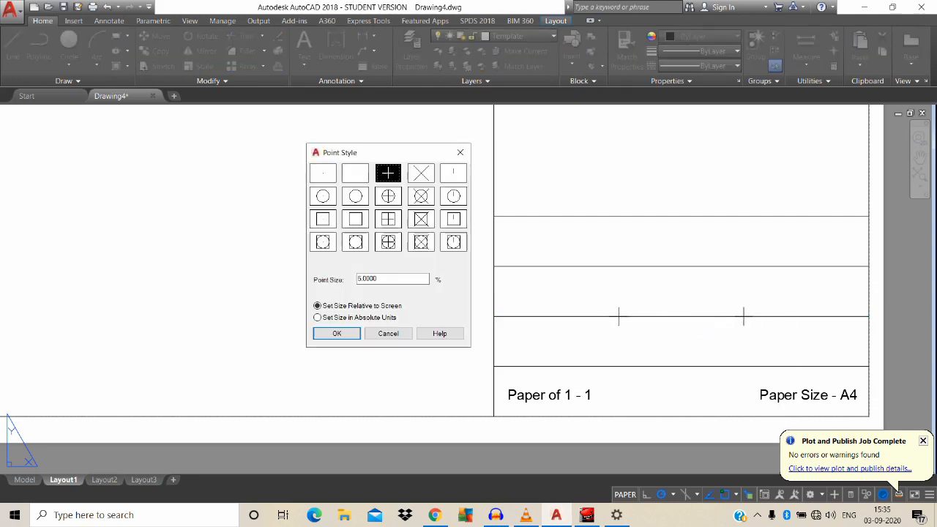
click(323, 173)
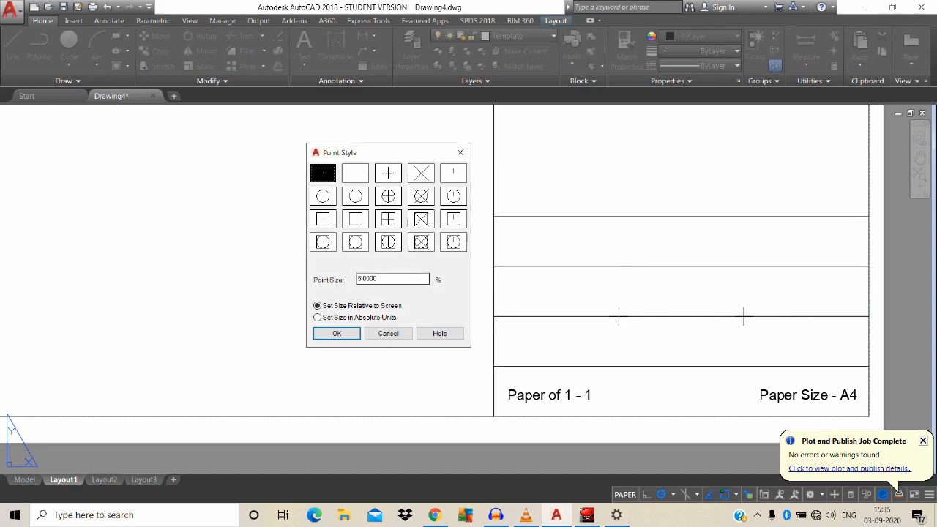
click(337, 333)
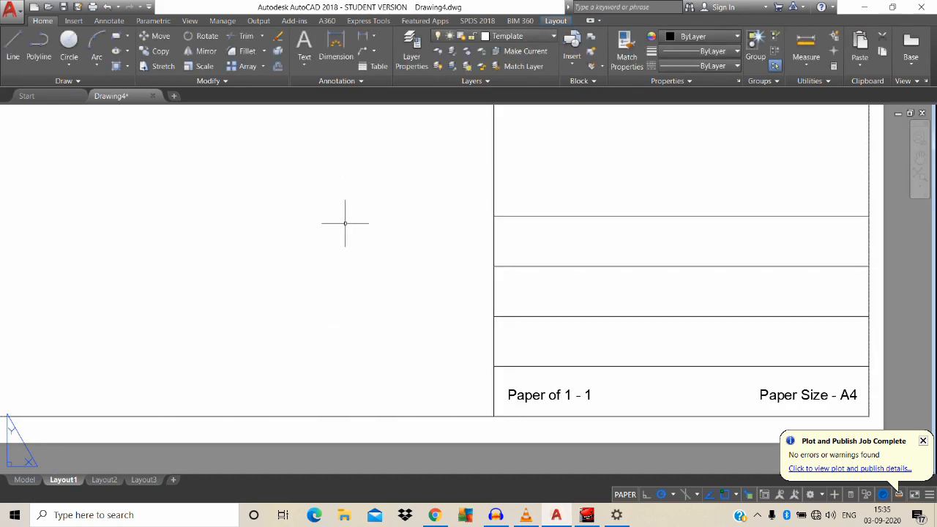
Draw a horizontal line in the empty area beside the title block and divide it into 4 segments
text(l)
key(Return)
click(98, 235)
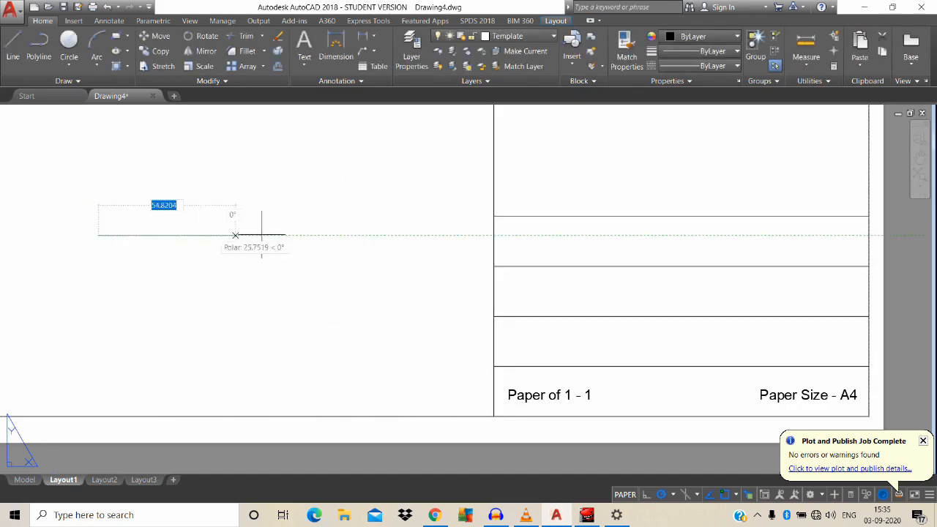
click(320, 235)
text(div)
key(Return)
click(314, 235)
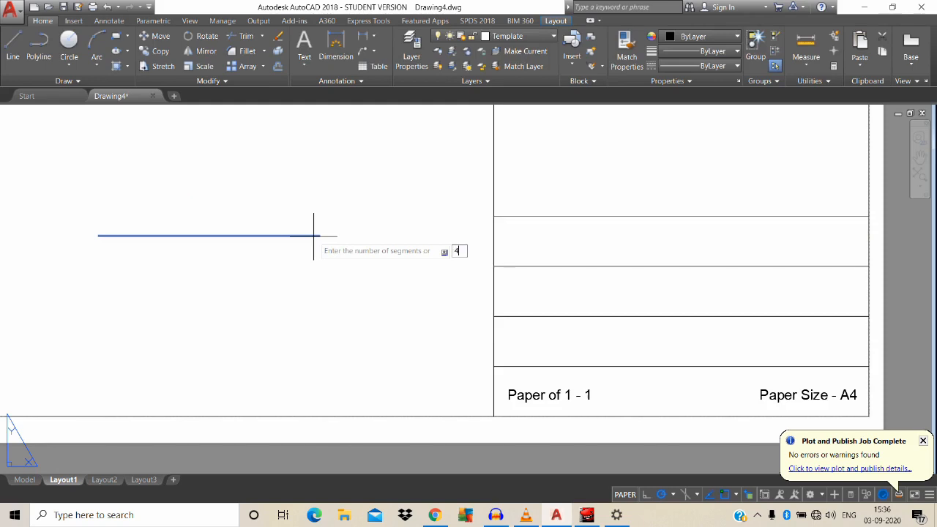
key(Return)
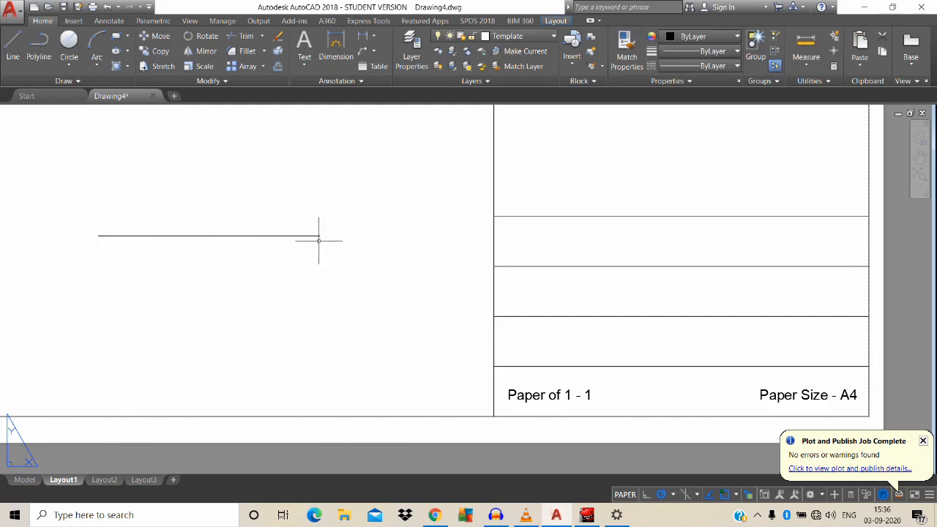
Hide the divided line beside the title block and window-select its division points
click(310, 235)
right_click(326, 174)
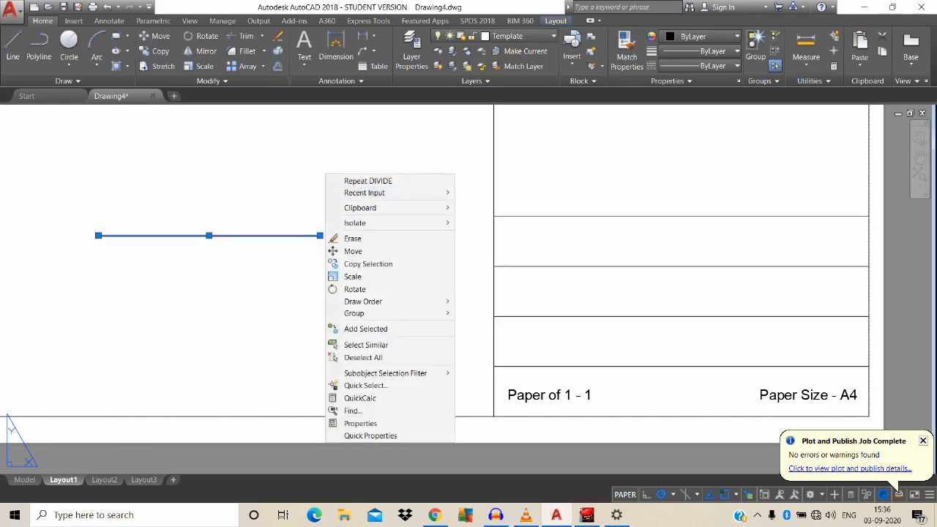
mouse_move(359, 222)
click(492, 236)
click(382, 301)
click(84, 195)
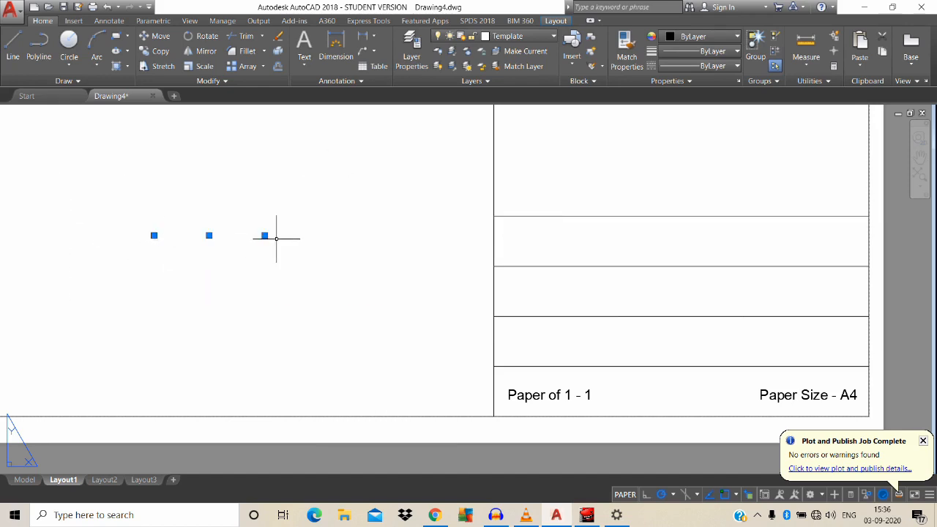
key(Escape)
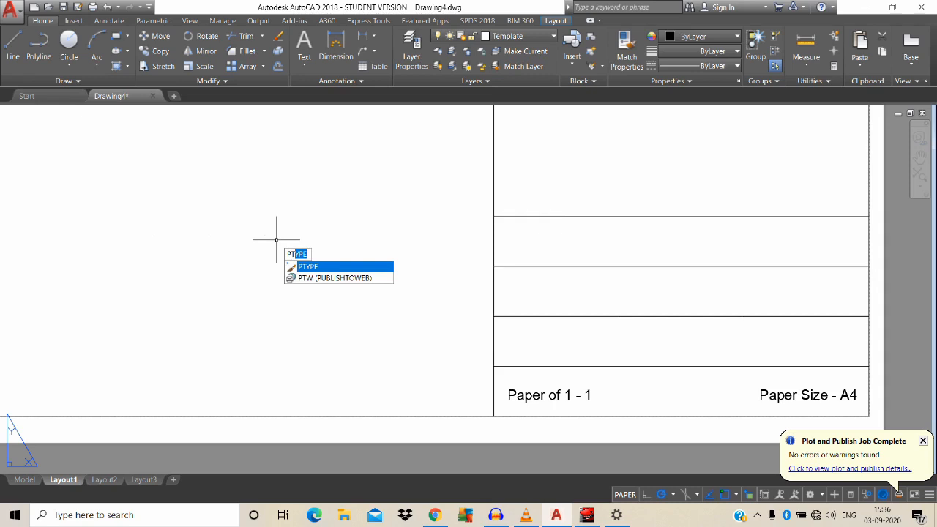
Set the point style to a circle with a cross through it
key(Return)
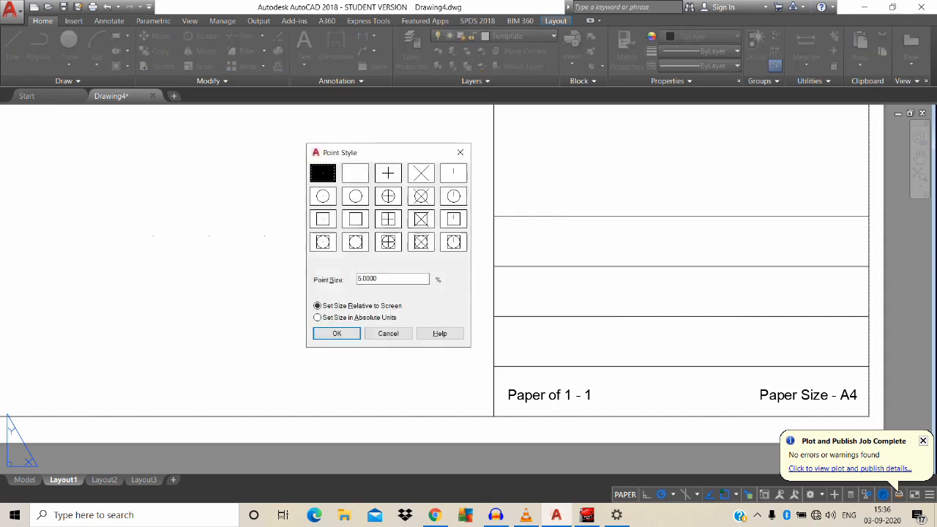
click(388, 195)
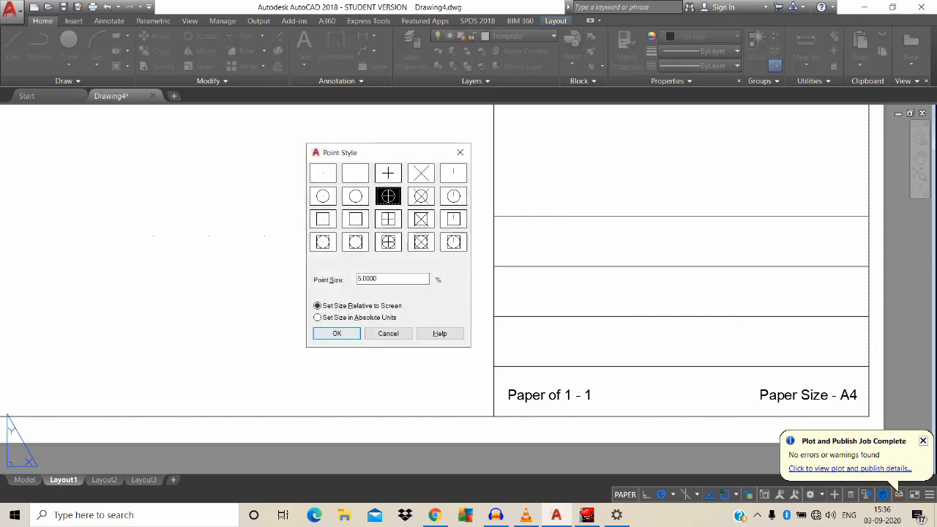
click(337, 333)
Erase the three division points in the empty area beside the title block
click(299, 258)
click(114, 179)
text(e)
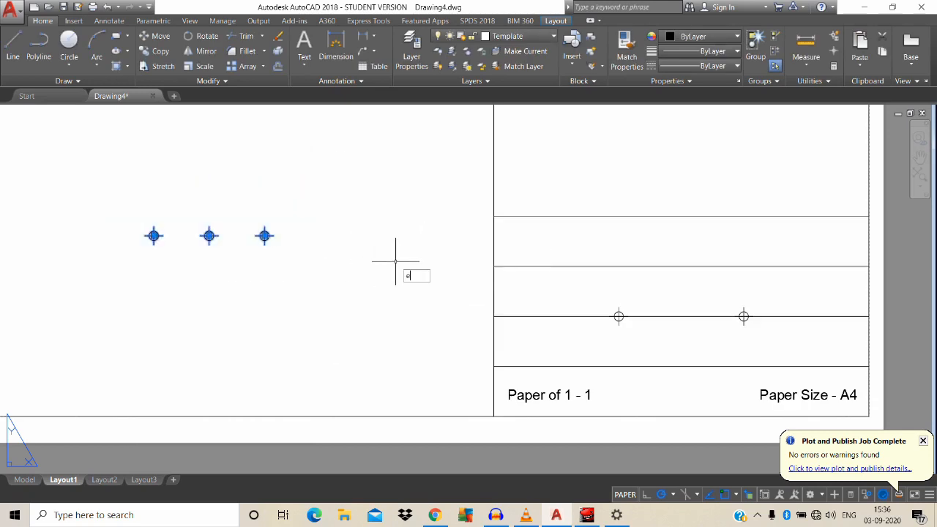
key(Return)
Draw a vertical line between the two lowest inner horizontal lines of the title block, midway between the point markers
text(l)
key(Return)
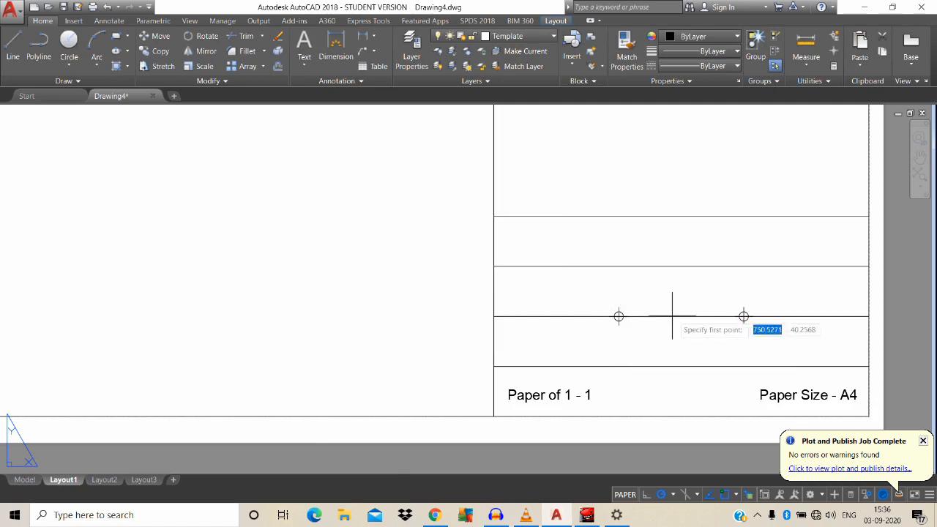
click(681, 317)
click(682, 366)
Extend the short vertical line up through the row above and down to the sheet's lower border
text(ex)
key(Return)
key(Return)
click(682, 345)
text(ex)
key(Return)
key(Return)
click(681, 341)
Move the vertical line from its intersection with the divided line onto the left division point
text(m)
key(Return)
click(723, 347)
click(649, 337)
key(Return)
click(681, 316)
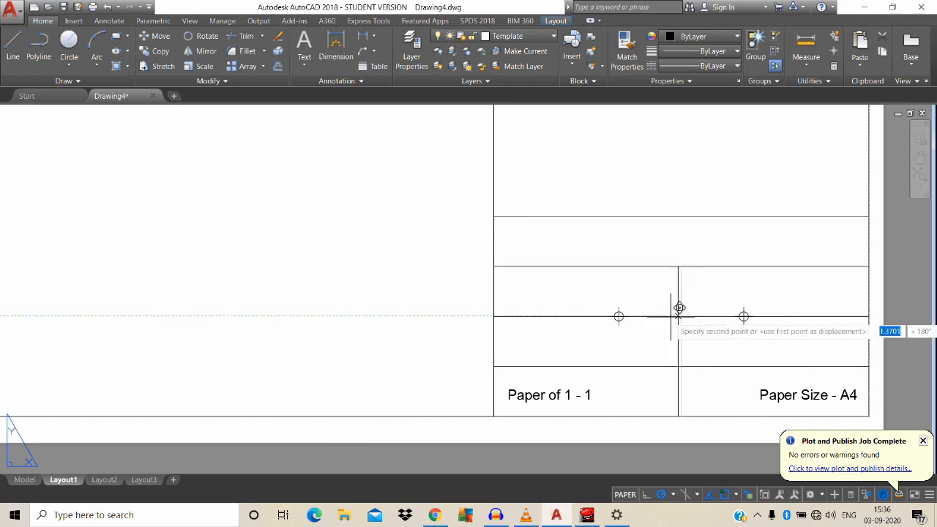
click(618, 316)
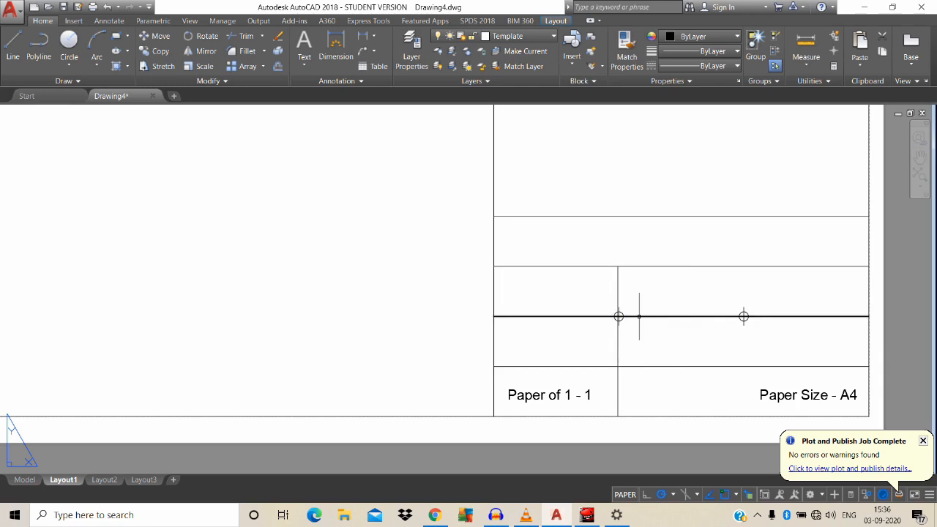
Copy the vertical line onto the right division point, and erase both division point markers
text(co)
key(Return)
click(619, 308)
key(Return)
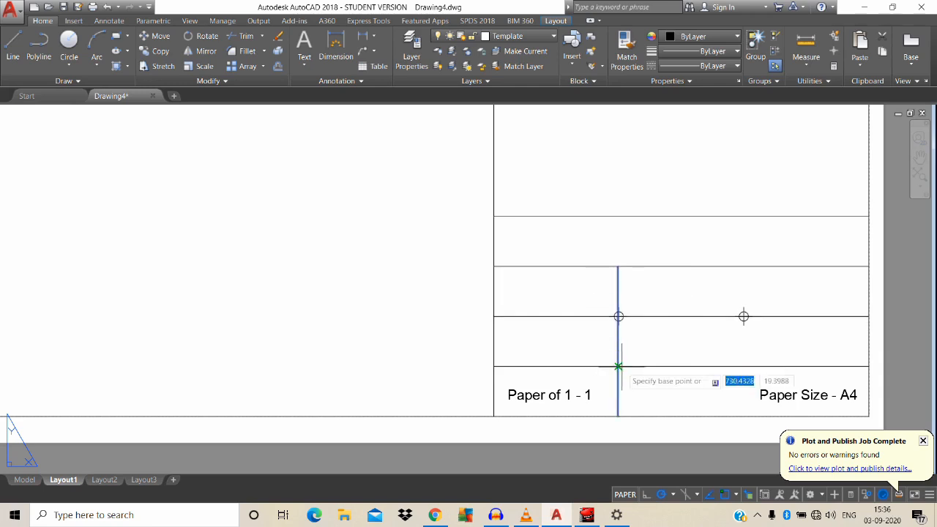
click(619, 316)
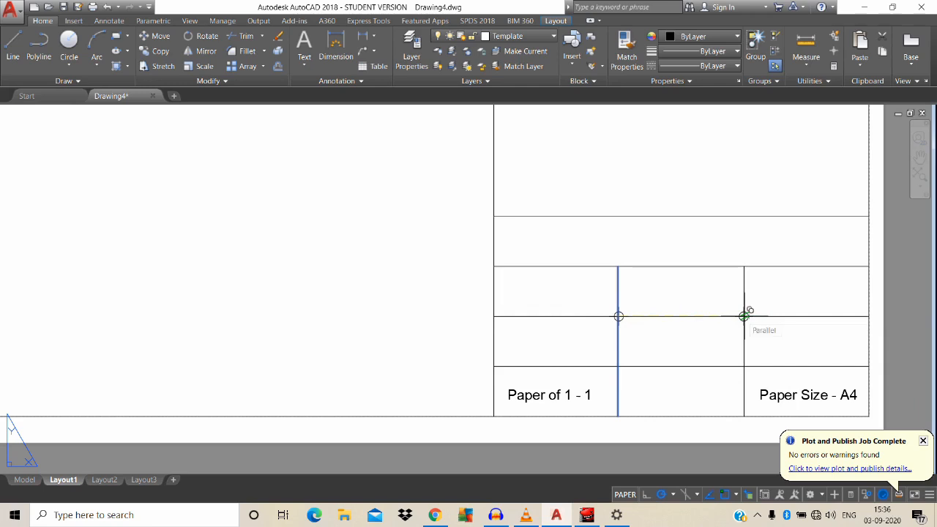
click(745, 317)
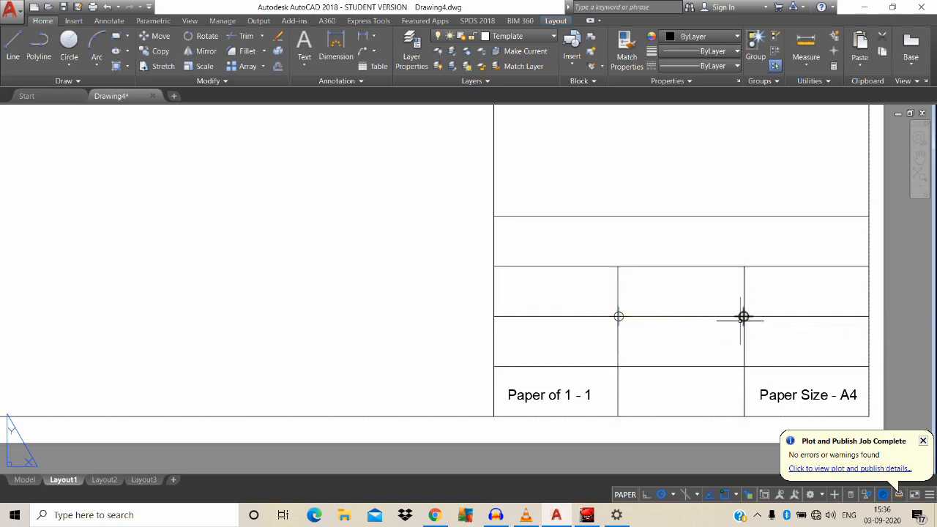
click(619, 316)
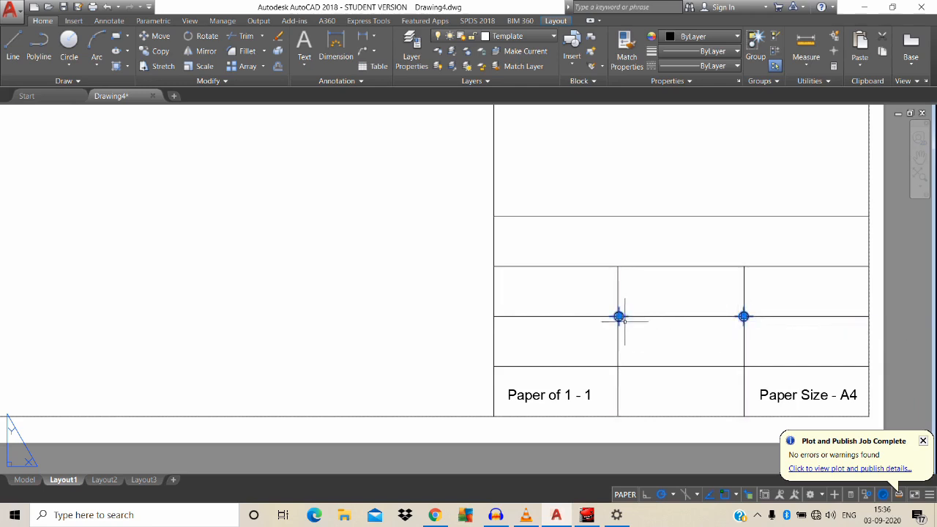
key(Escape)
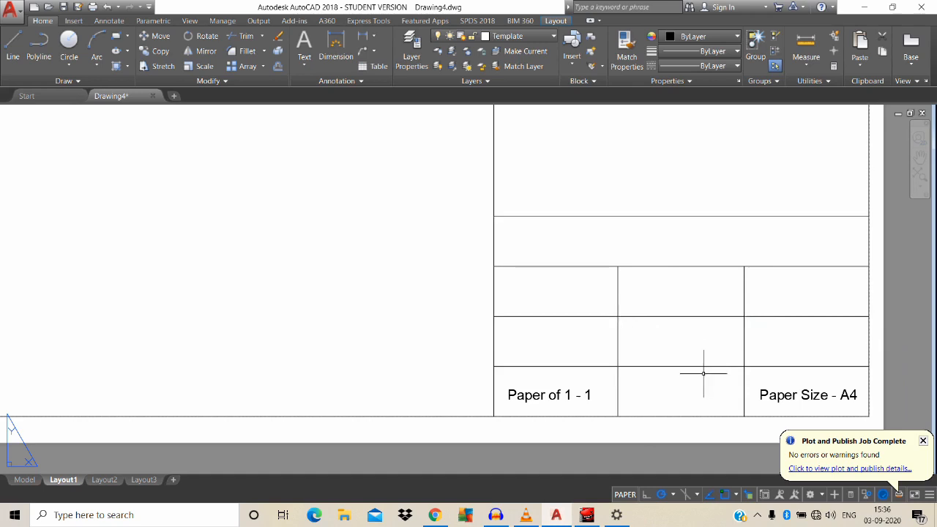
middle_drag(697, 377, 695, 378)
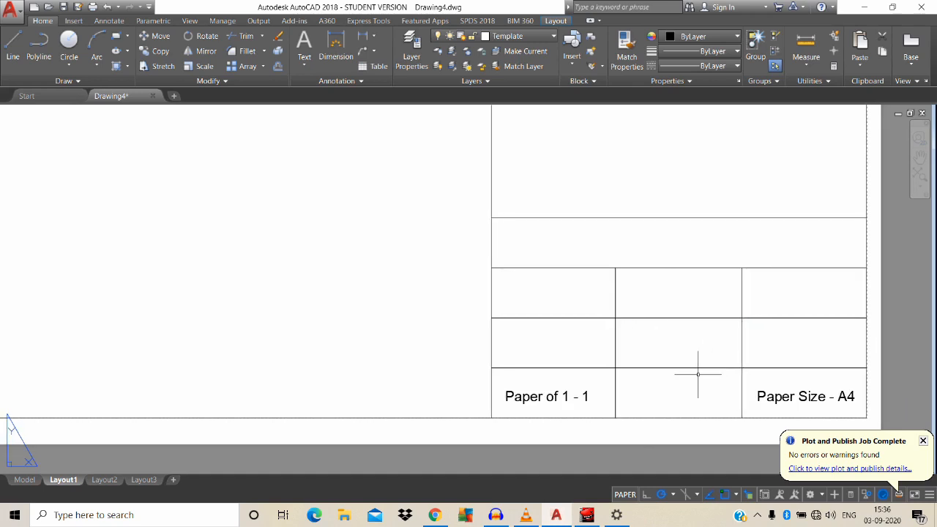
text(co)
key(Return)
click(557, 396)
key(Return)
key(Escape)
Copy the "Paper of 1 - 1" text into the cell directly above it
text(c)
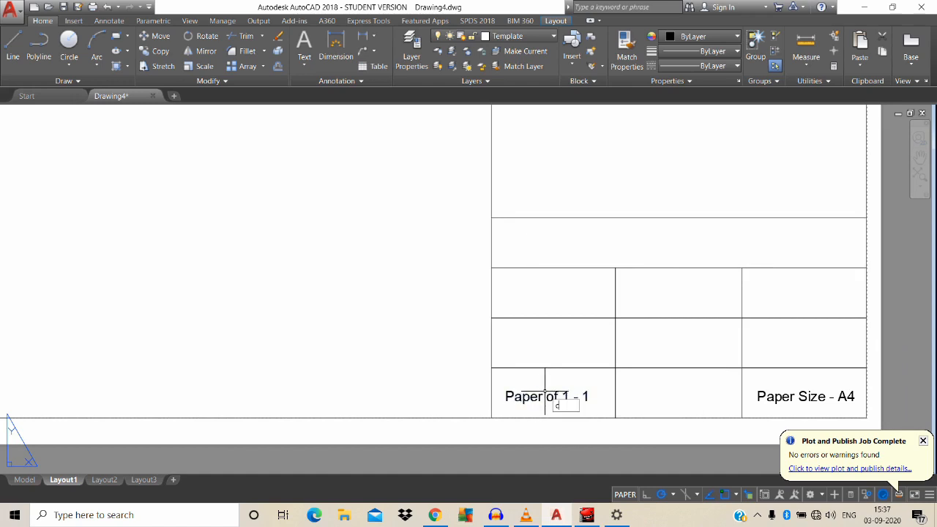
text(o)
key(Return)
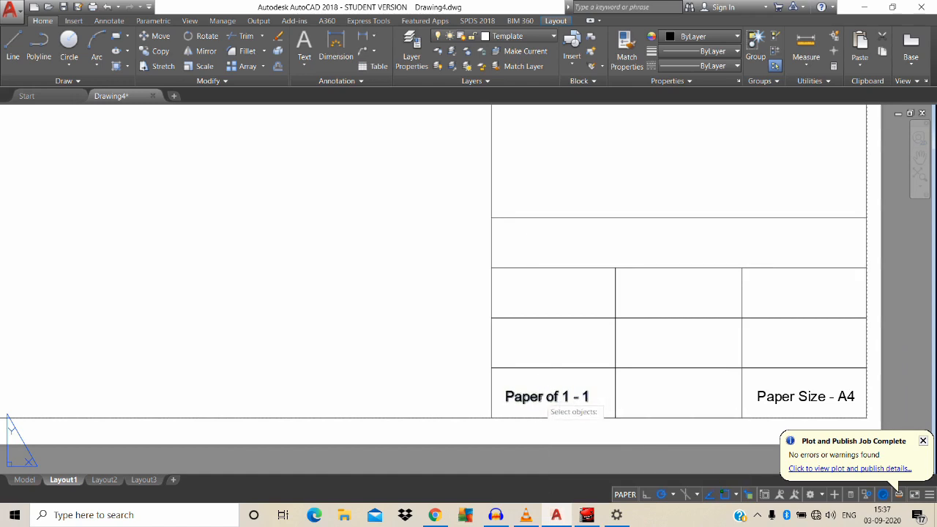
click(540, 397)
key(Return)
click(536, 397)
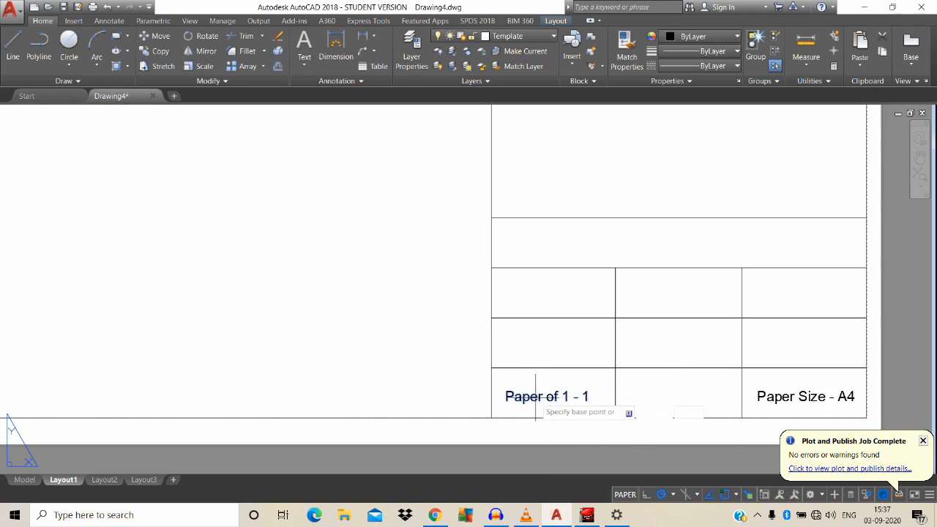
click(531, 343)
key(Return)
Copy the upper "Paper of 1 - 1" text across its row into the middle and right cells, using the cell corners as reference
key(Return)
click(538, 348)
key(Return)
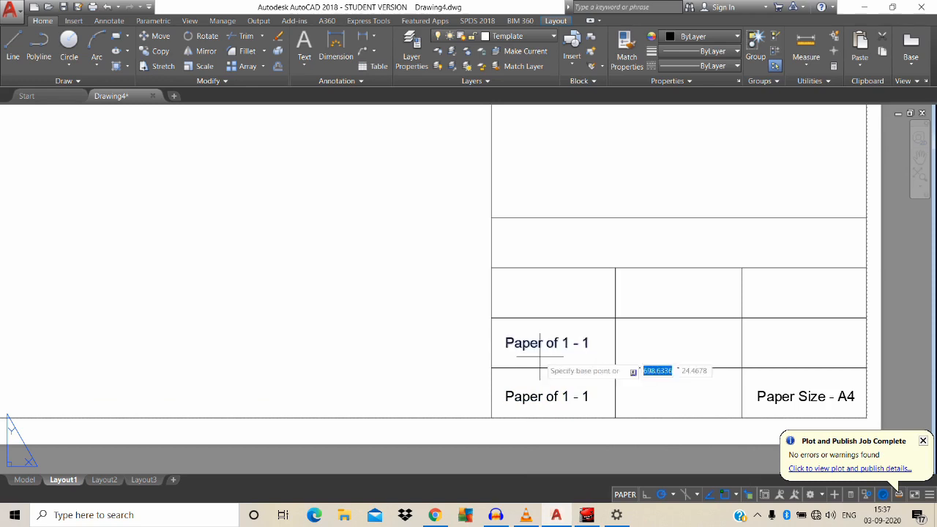
click(495, 318)
click(619, 317)
click(742, 317)
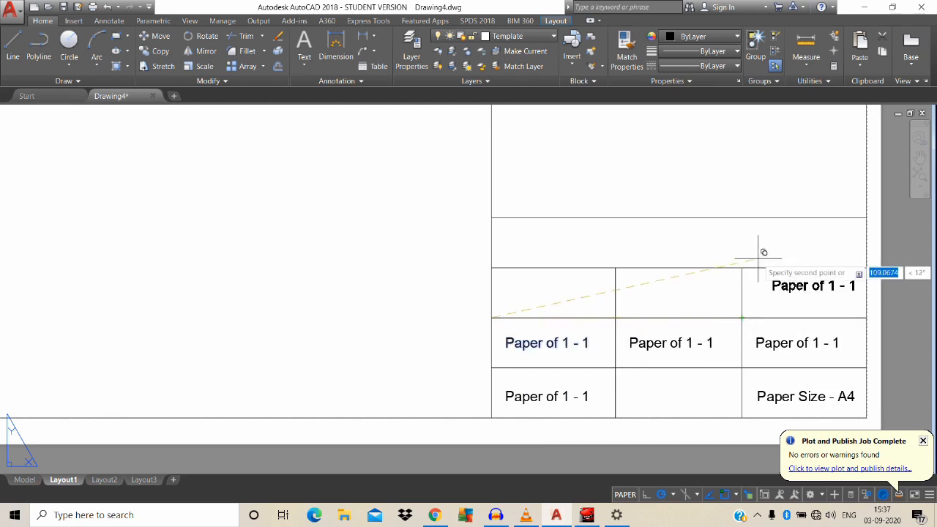
key(Escape)
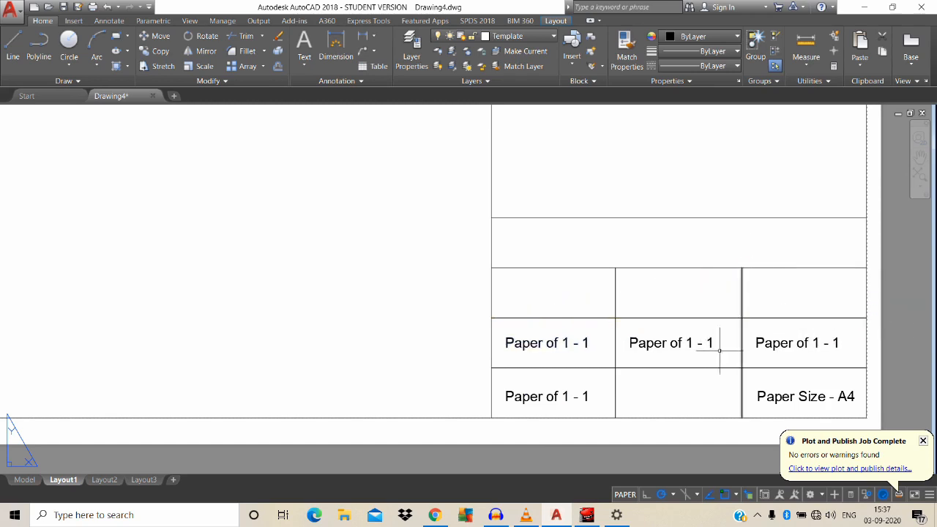
Change the text in the left cell of the second-lowest row to "Design by"
double_click(571, 343)
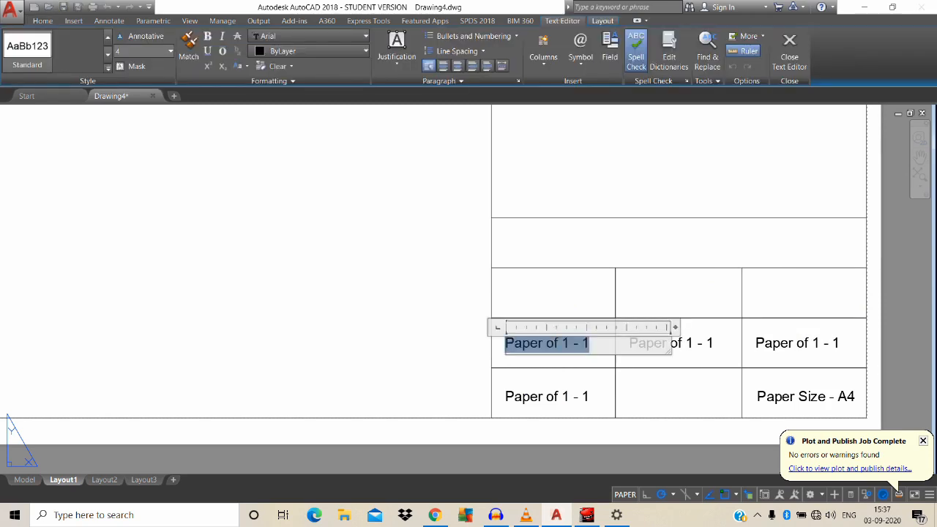
text(Design by)
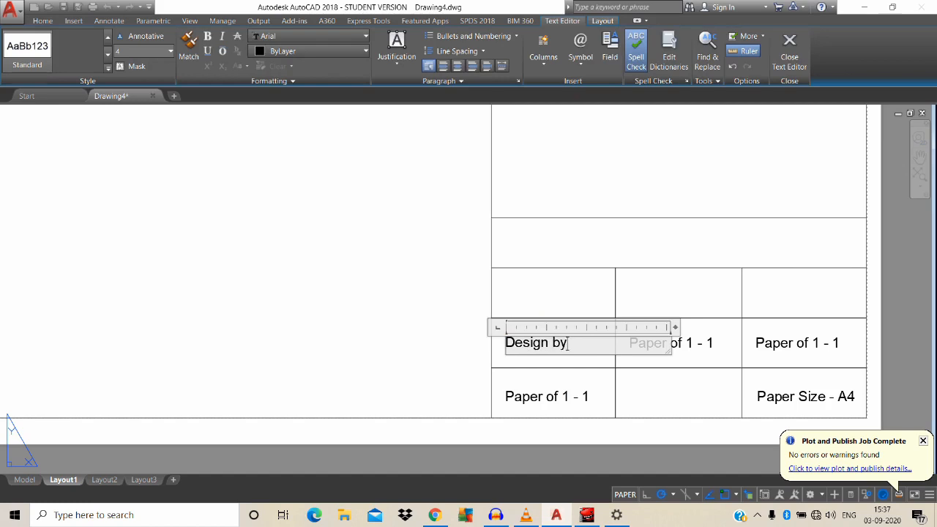
click(570, 356)
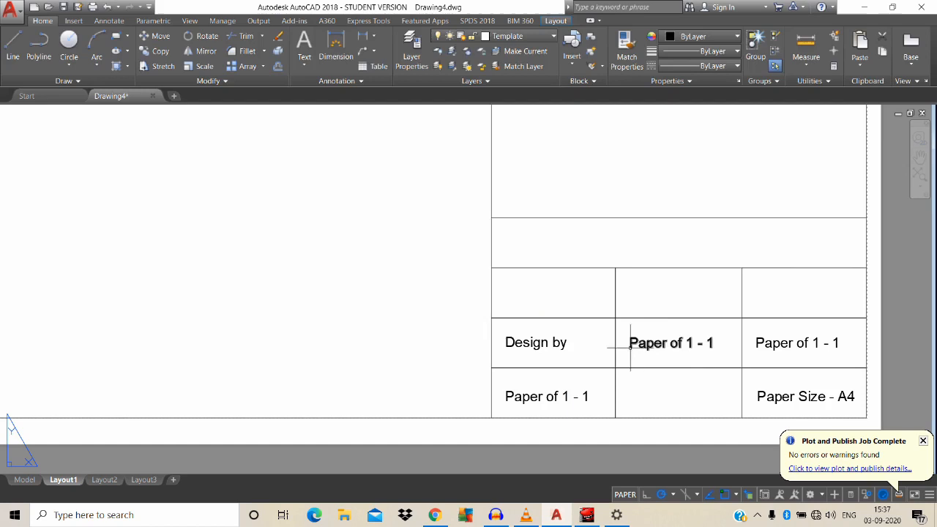
Change the text in the middle cell of the second-lowest row to "Check by"
double_click(690, 342)
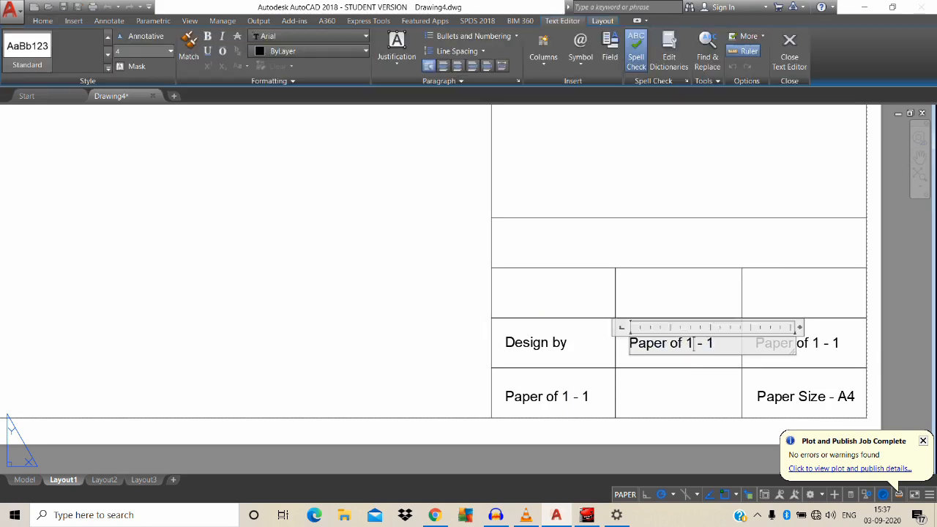
drag(715, 342, 639, 343)
text(Check by)
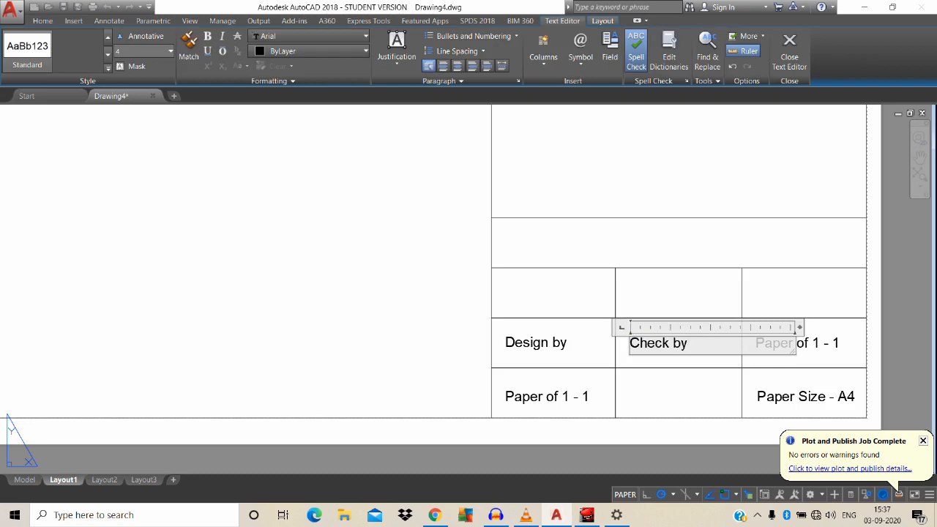
click(674, 359)
Change the text in the right cell of the second-lowest row to "Approve by"
click(835, 344)
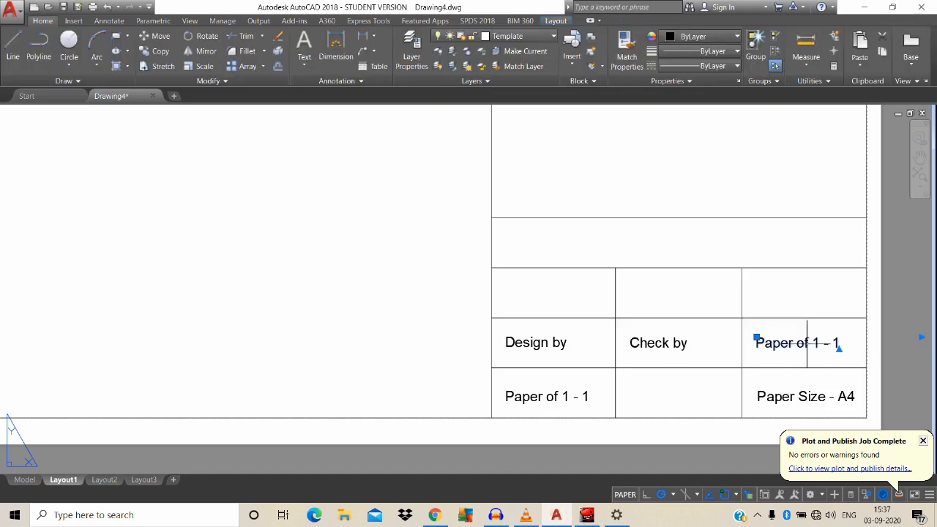
double_click(834, 344)
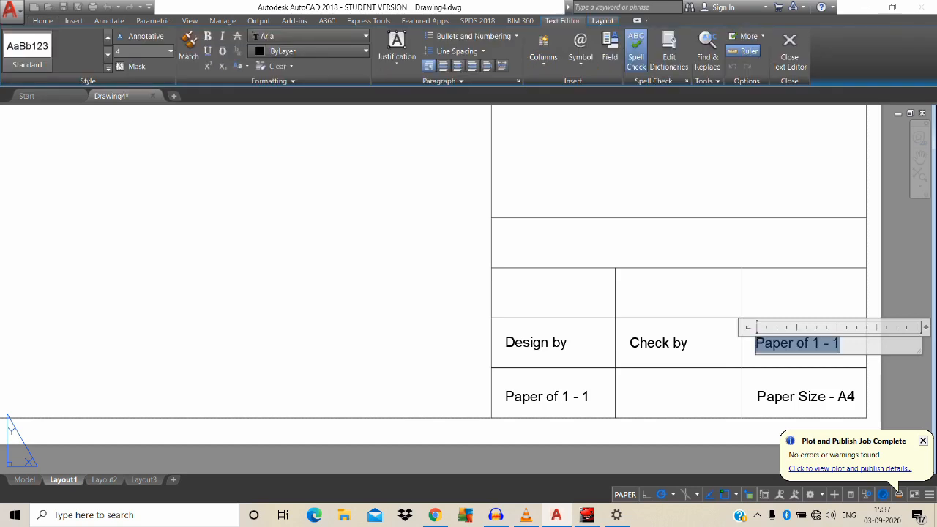
text(Approve by)
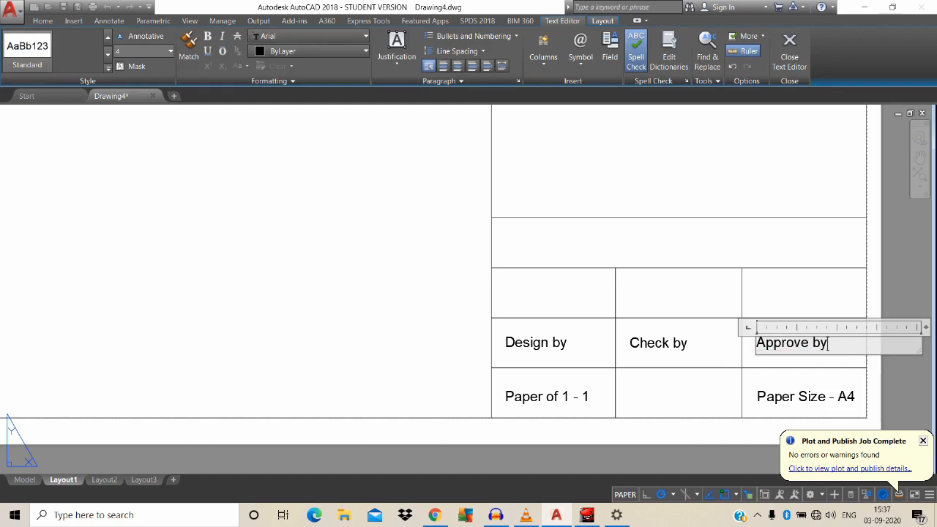
click(422, 335)
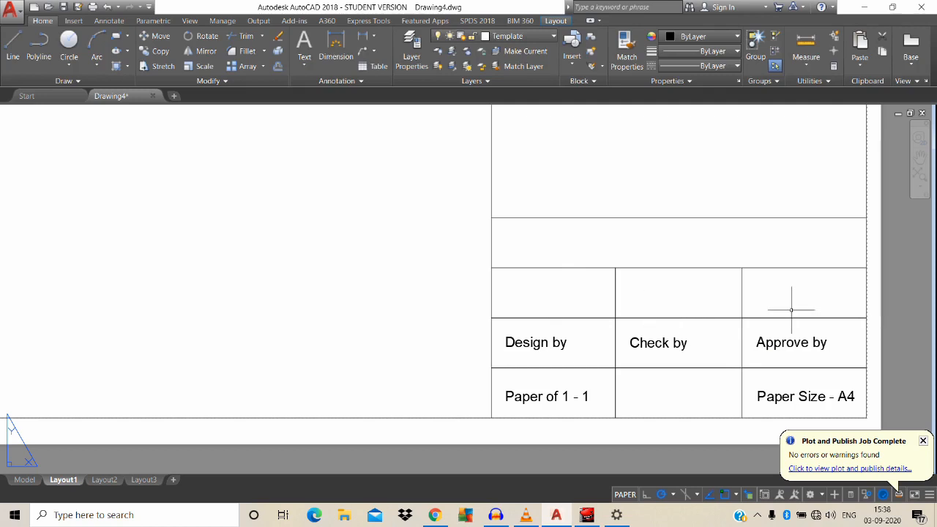
Copy the "Paper Size - A4" text horizontally into the empty middle cell of the lowest row
text(co)
key(Return)
click(794, 401)
key(Return)
click(793, 399)
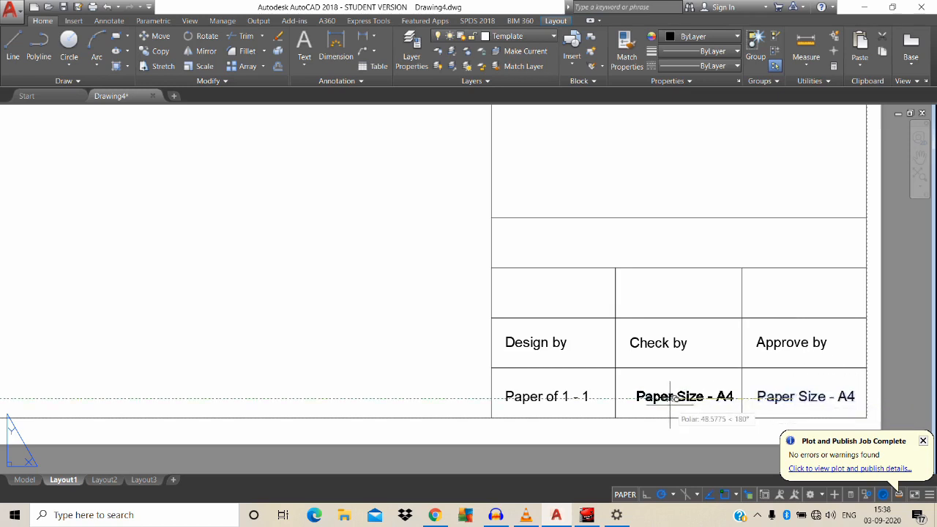
click(667, 399)
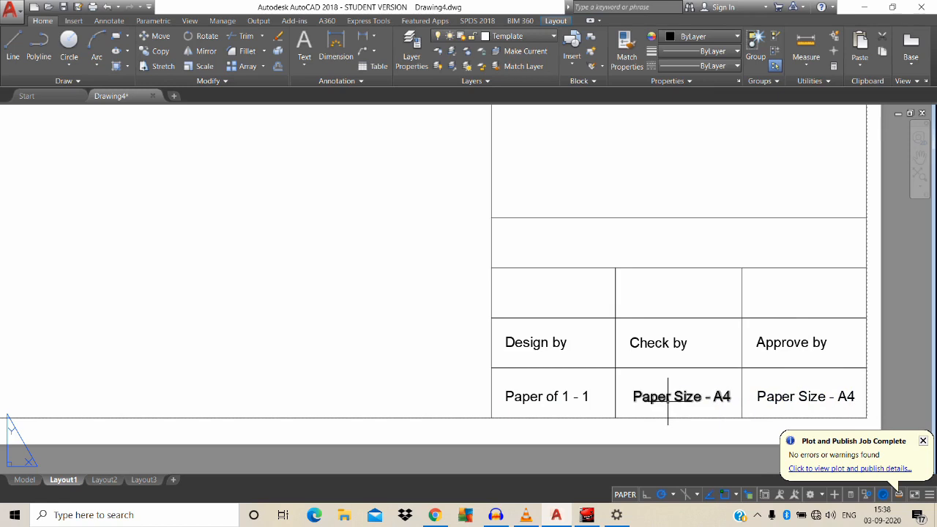
Change the copied text in the lowest row's middle cell to "Date: 03.09.2020"
double_click(634, 392)
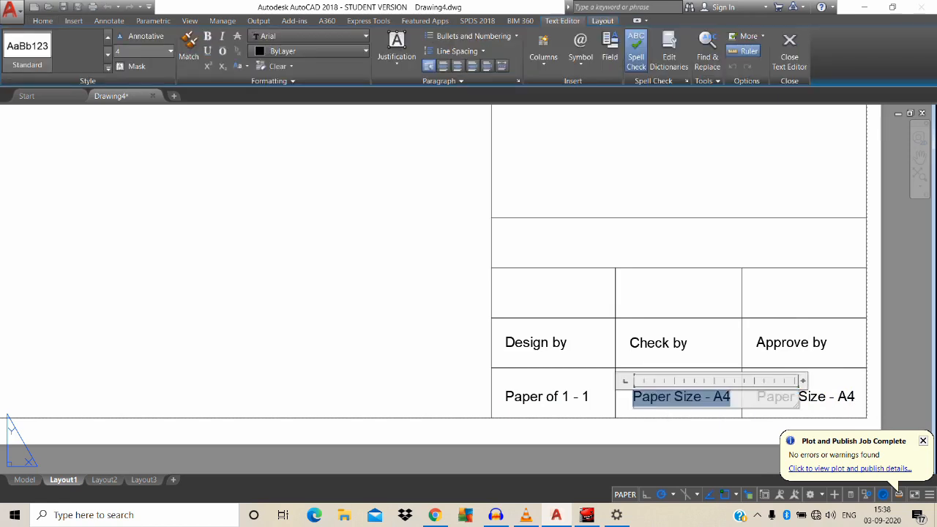
text(Date: )
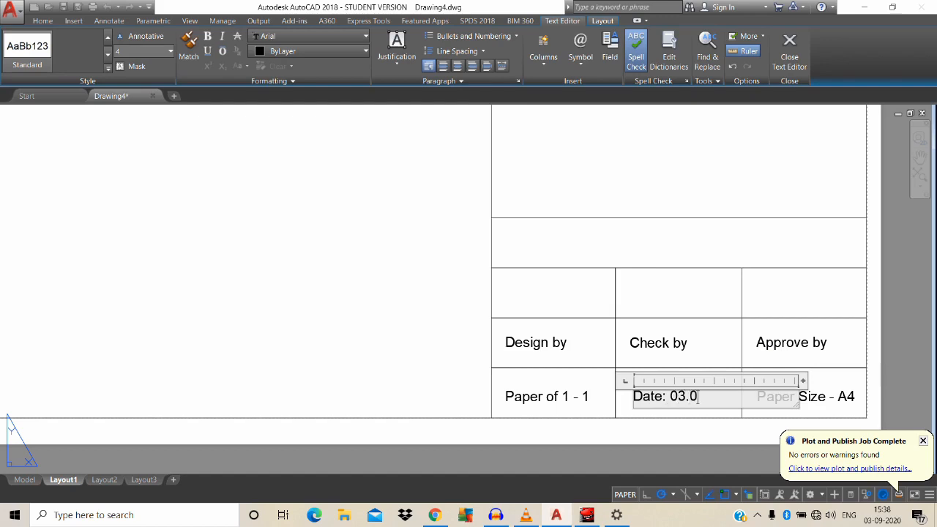
text(03.09.2020)
click(399, 358)
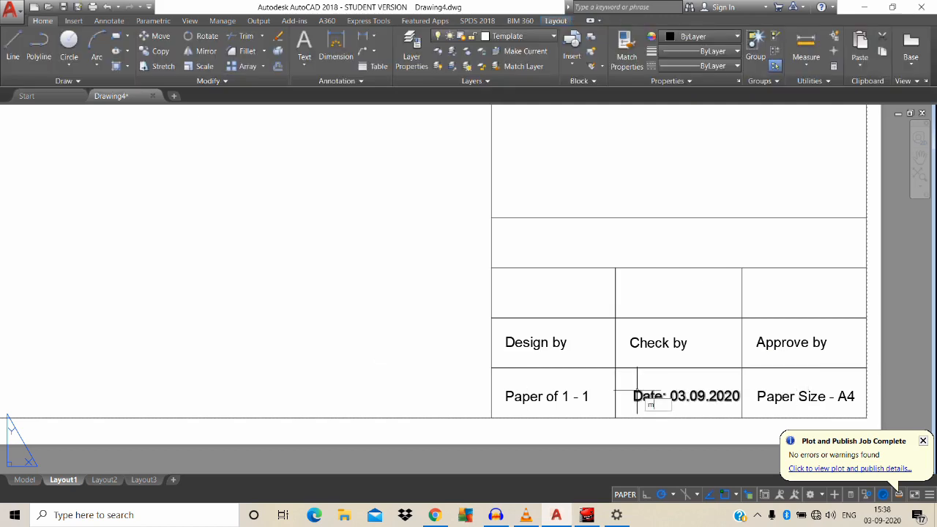
Move the date text slightly left so it sits centred in its cell
key(Return)
click(366, 356)
click(359, 355)
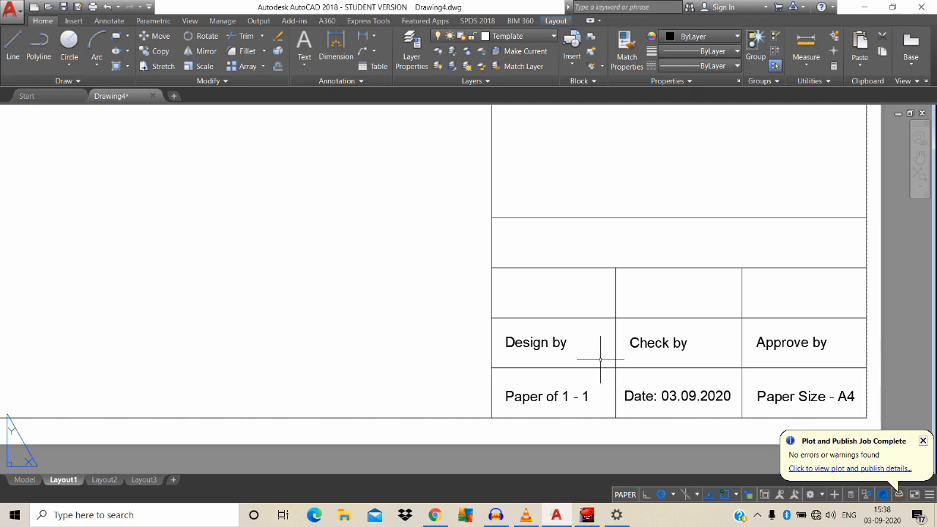
Copy the date text straight up into the undivided row above the three-column cells
key(Return)
click(625, 396)
key(Return)
click(649, 397)
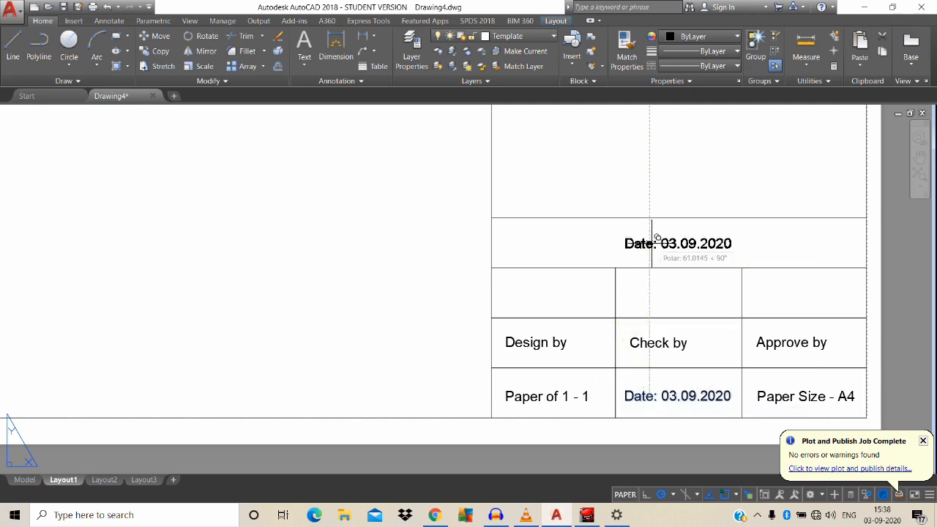
click(655, 240)
key(Return)
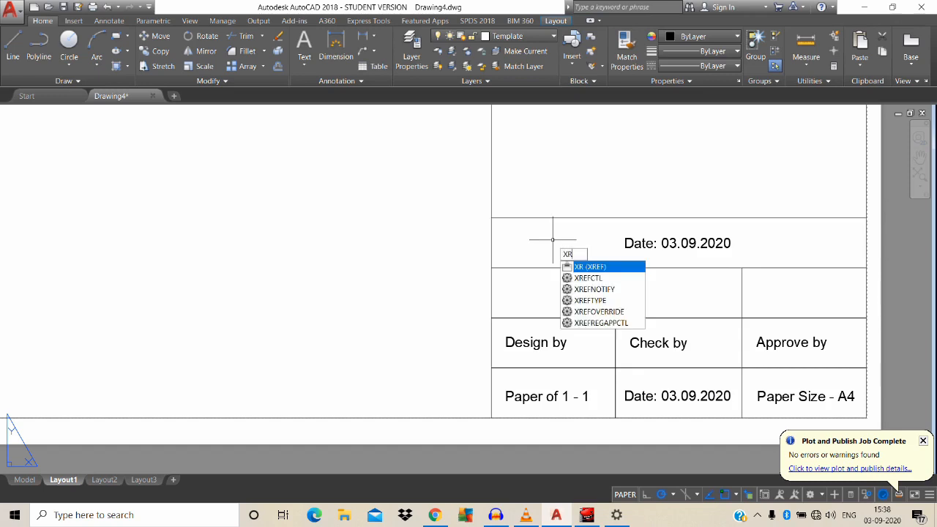
key(Return)
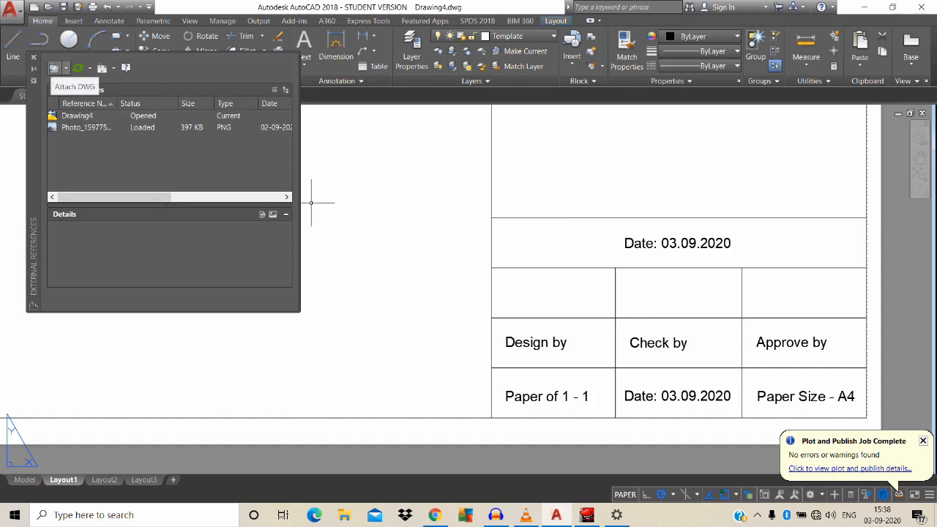
click(65, 68)
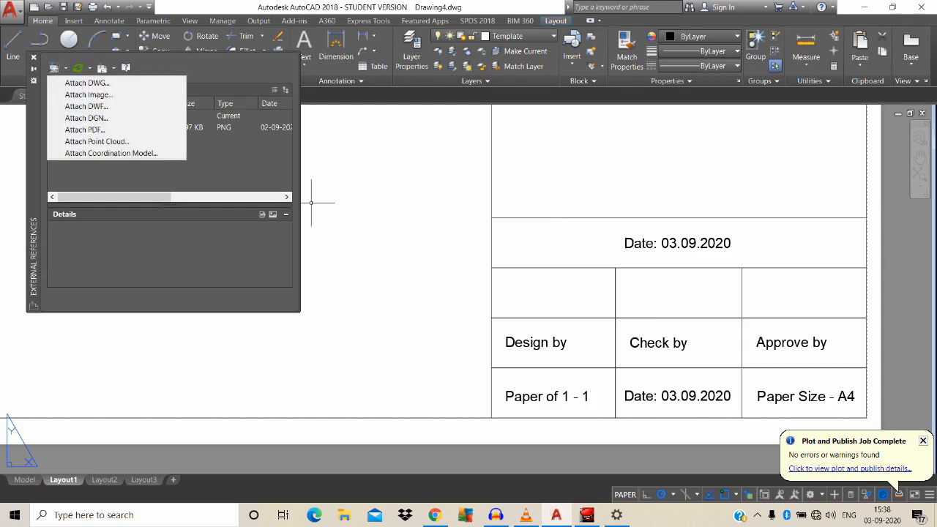
click(89, 94)
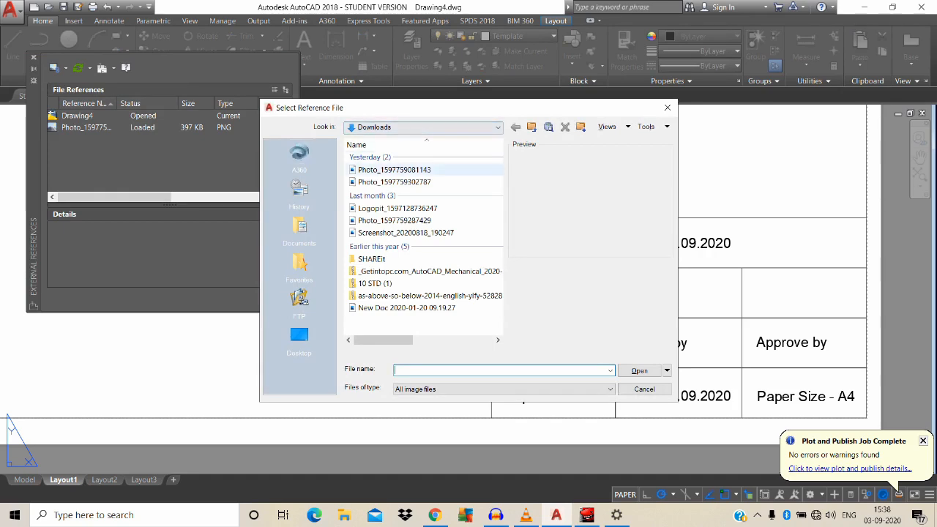
click(425, 169)
click(425, 182)
click(425, 169)
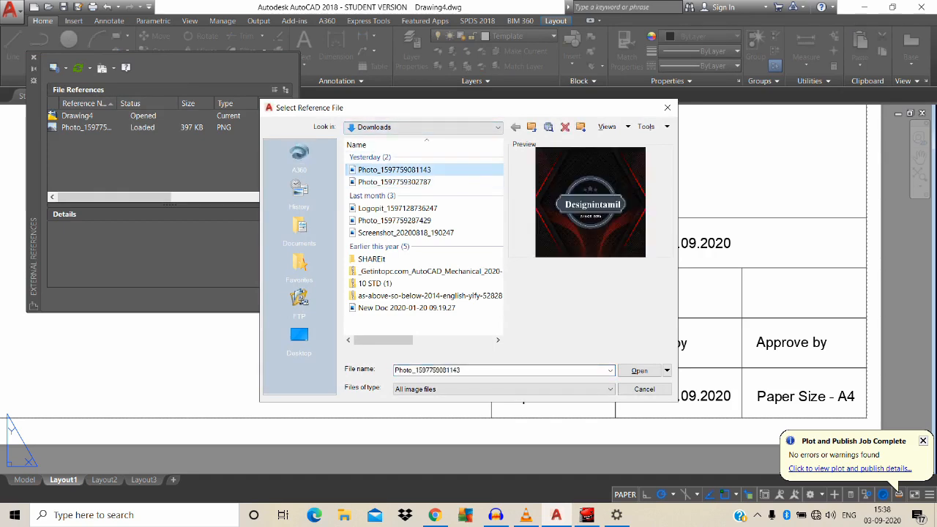
click(640, 371)
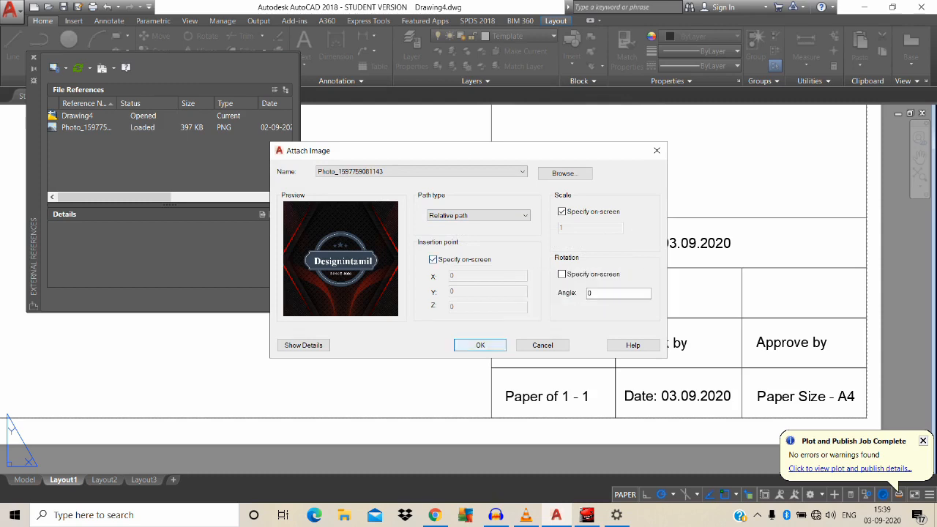
click(480, 345)
click(552, 176)
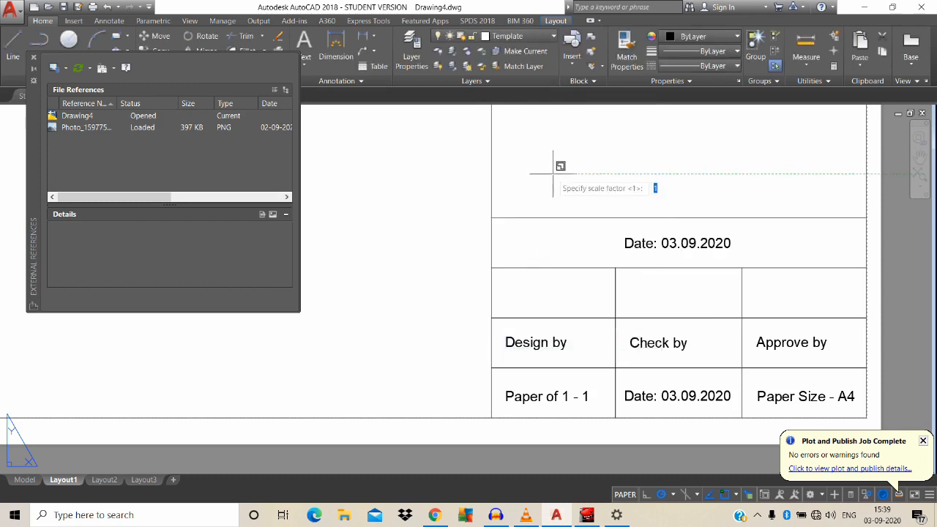
click(584, 179)
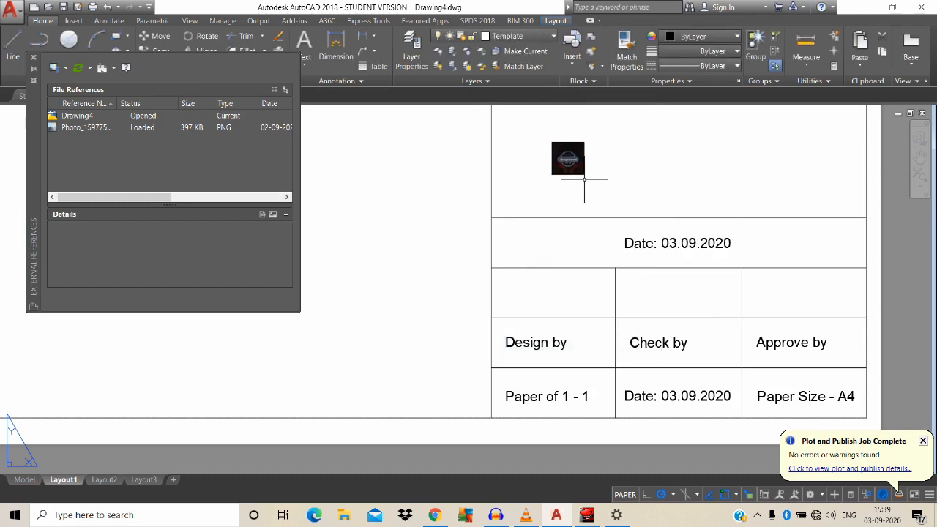
Move the logo image into the lower-left corner of the undivided row that holds the copied date text
text(m)
key(Return)
click(575, 169)
key(Return)
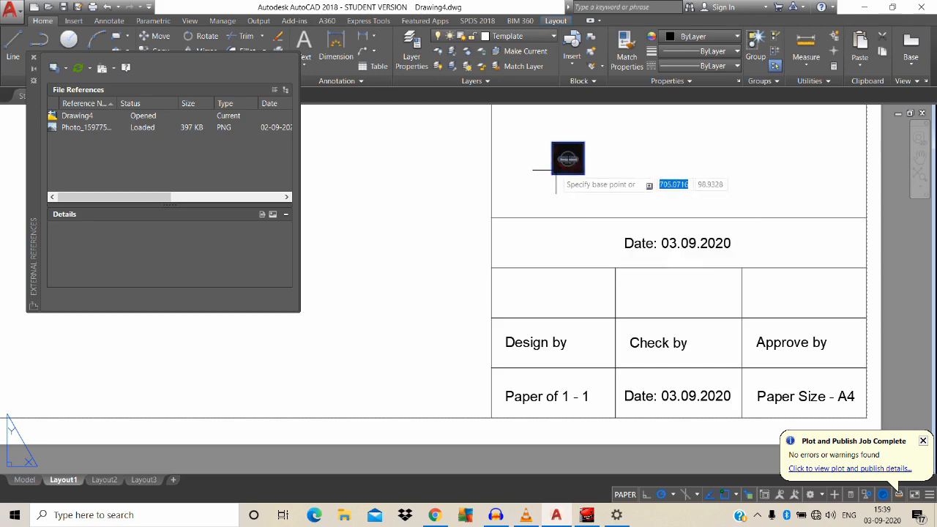
click(569, 158)
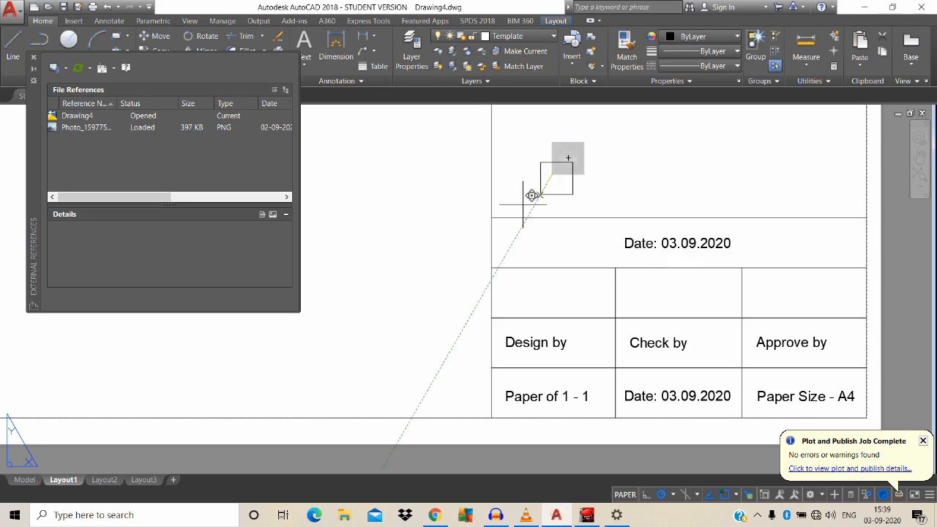
click(499, 258)
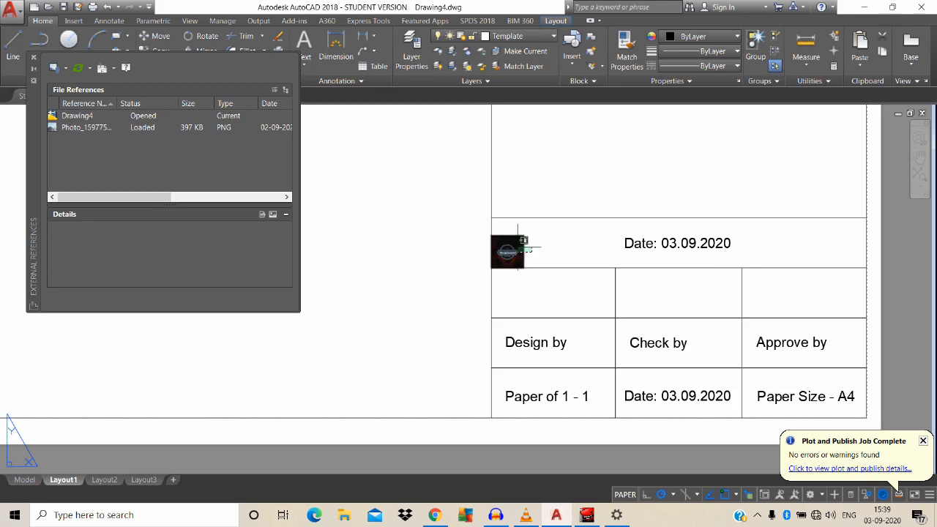
Enlarge the logo image from its upper-right corner until it fills the full height of the row
click(522, 242)
scroll(521, 233, up, 2)
click(521, 231)
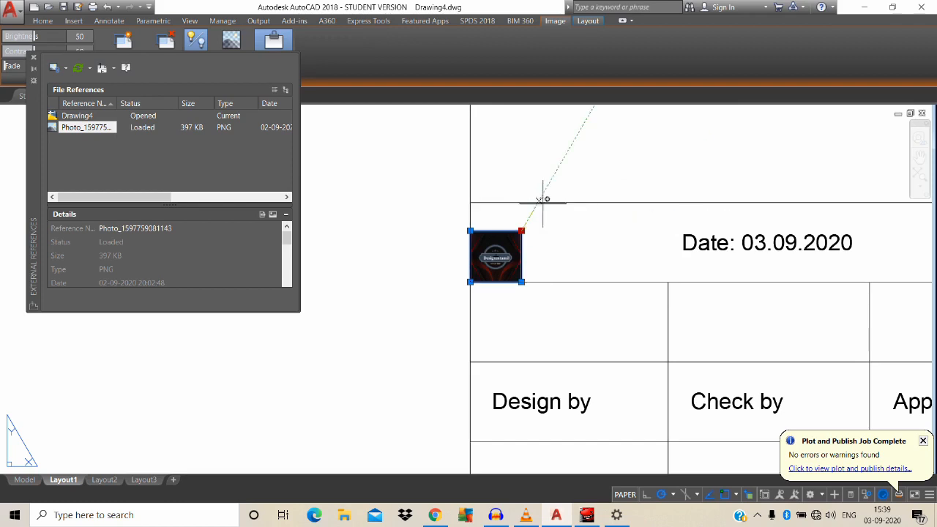
click(539, 202)
key(Escape)
Replace the date text beside the logo with "Designintamil"
middle_drag(558, 217, 460, 238)
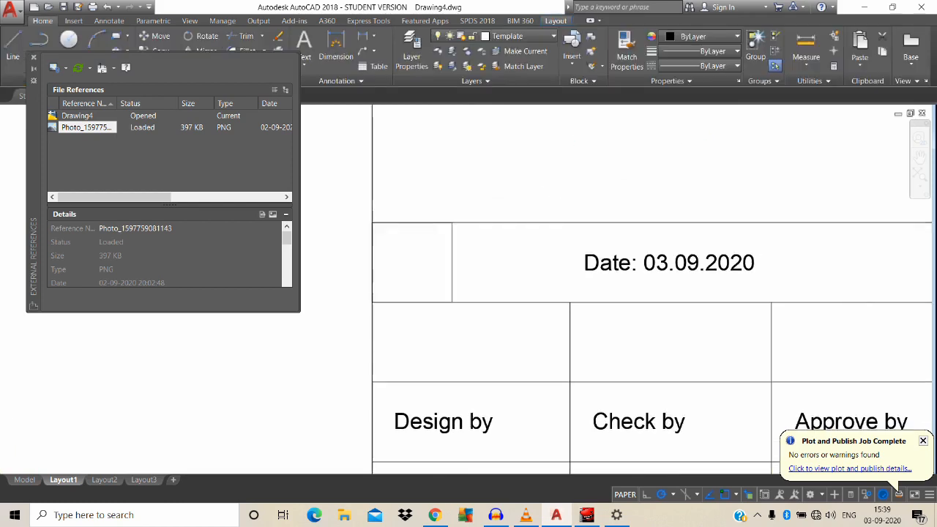
double_click(590, 256)
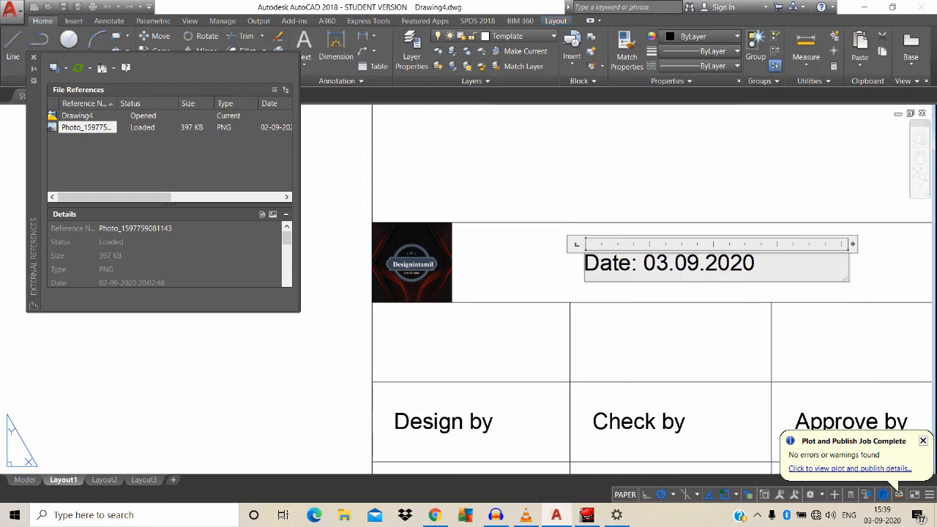
text(De)
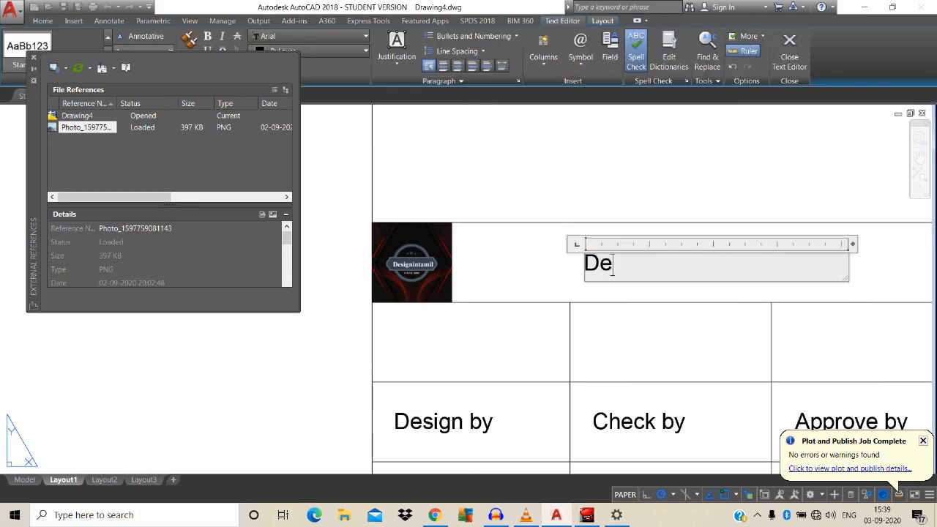
text(signin)
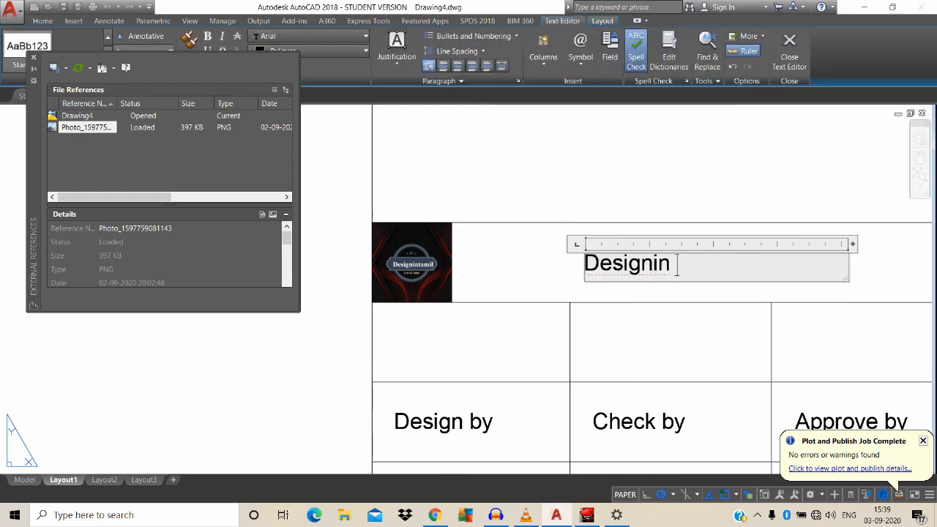
key(BackSpace)
text(tamil)
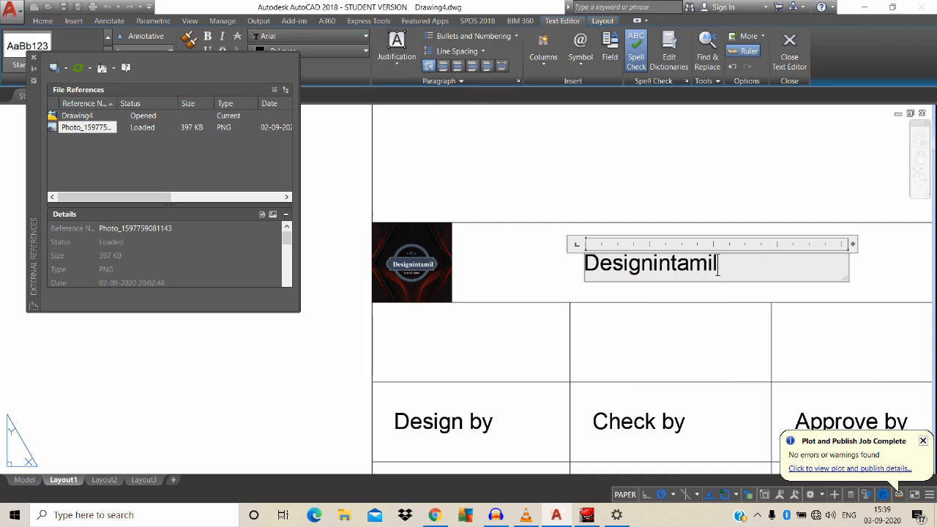
click(345, 151)
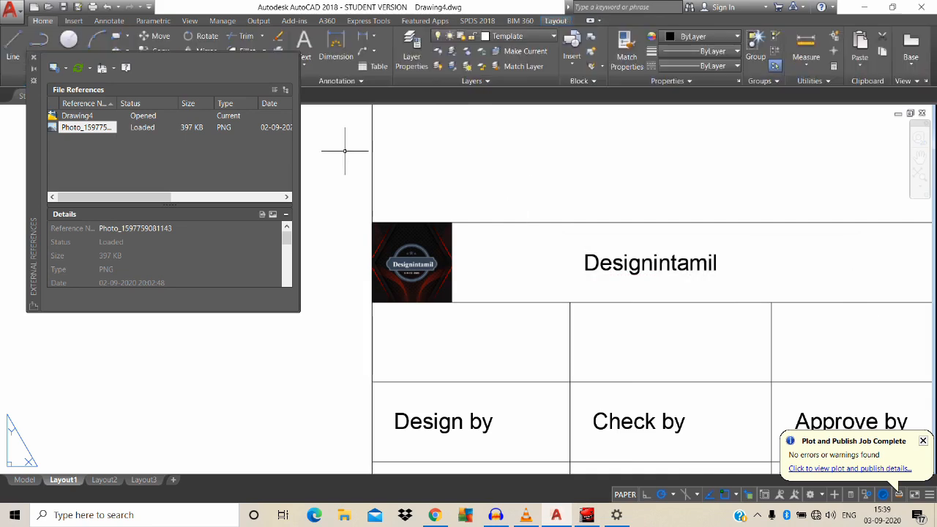
Offset the top line of the logo row upward to bound a large cell above it
scroll(549, 254, down, 2)
middle_drag(548, 254, 501, 305)
text(o)
key(Return)
click(502, 284)
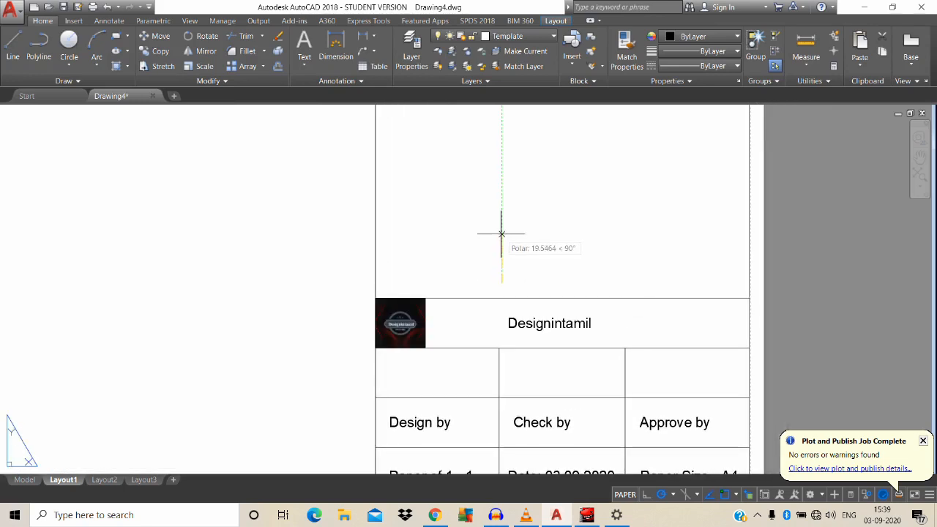
text(14)
key(Return)
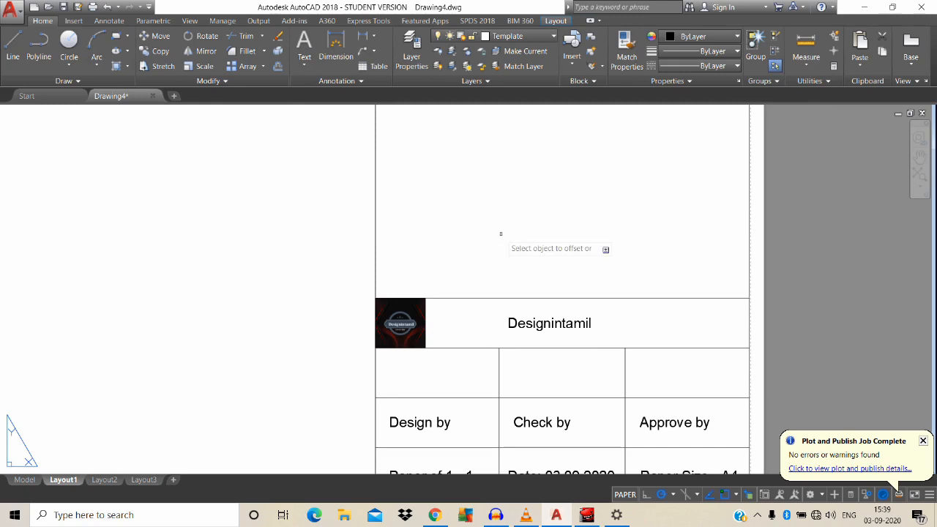
click(525, 298)
click(522, 258)
scroll(517, 267, down, 2)
key(Escape)
middle_drag(561, 324, 549, 349)
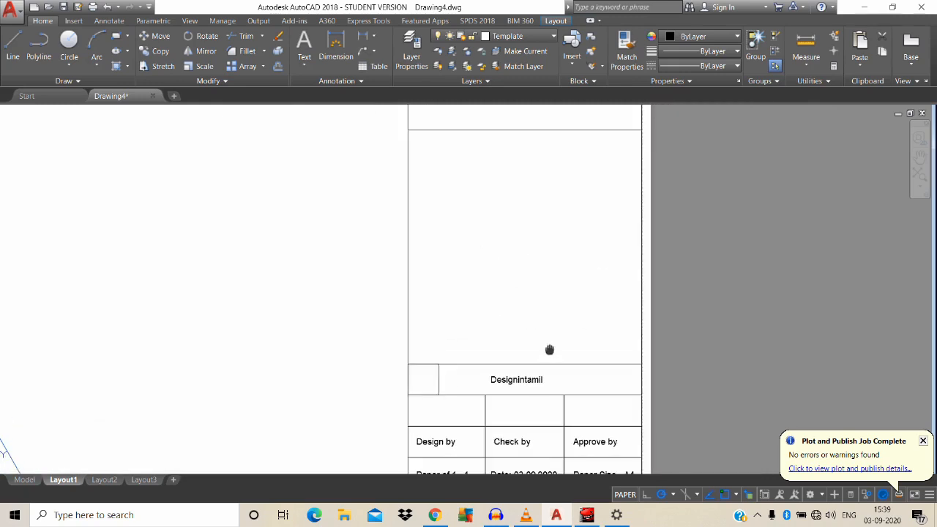
Copy the "Designintamil" text into the upper-left corner of the large empty cell above the logo row
text(m)
key(Return)
click(518, 380)
key(Return)
click(517, 375)
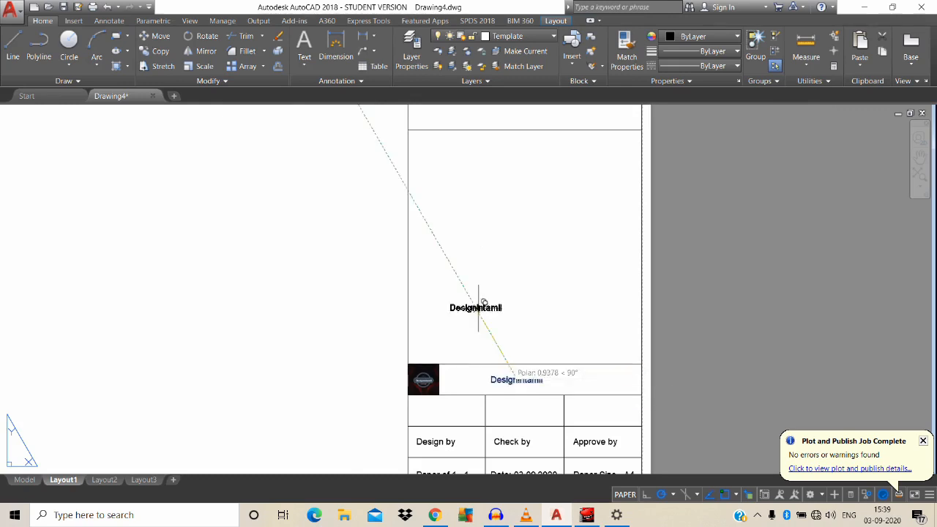
click(444, 139)
Replace the copied text with the lines "Note:-", "1.All Dimension are in mm." and "2.", widening the text frame so each fits one line
click(444, 142)
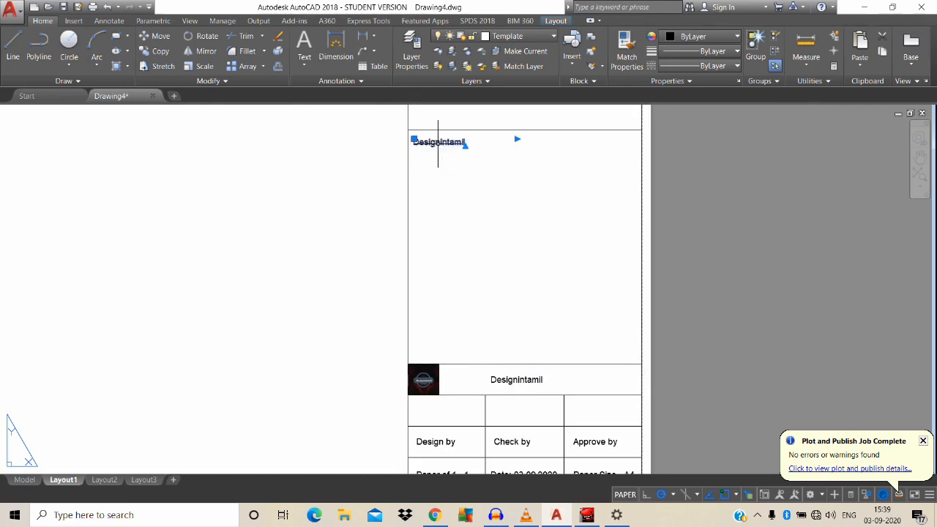
double_click(444, 142)
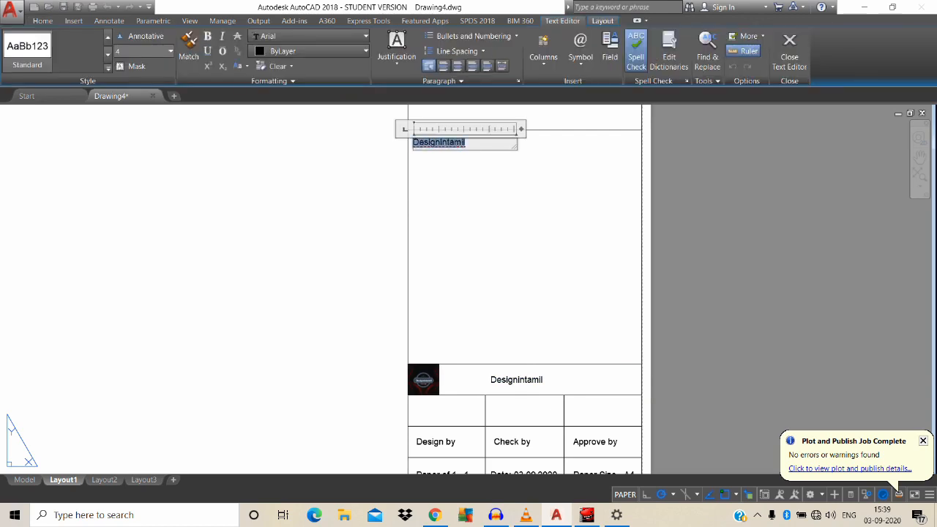
text(Note)
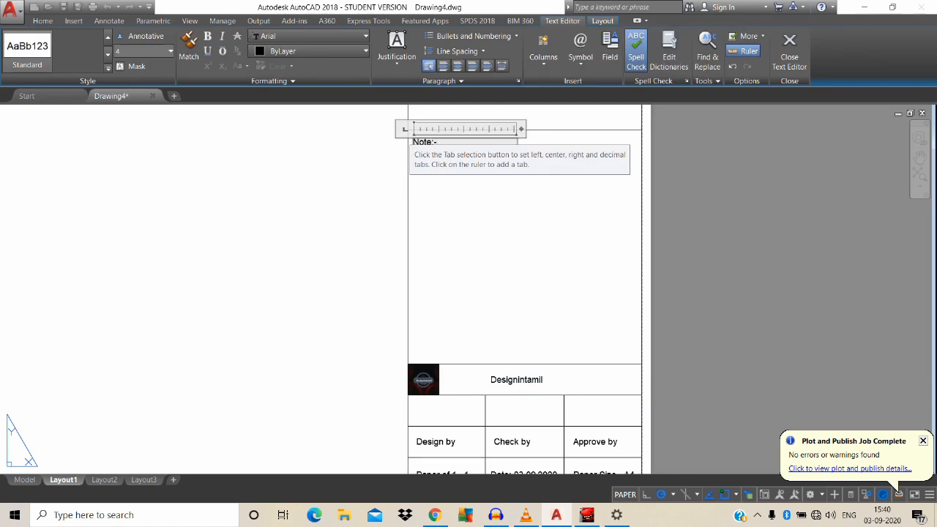
text(:-)
key(Return)
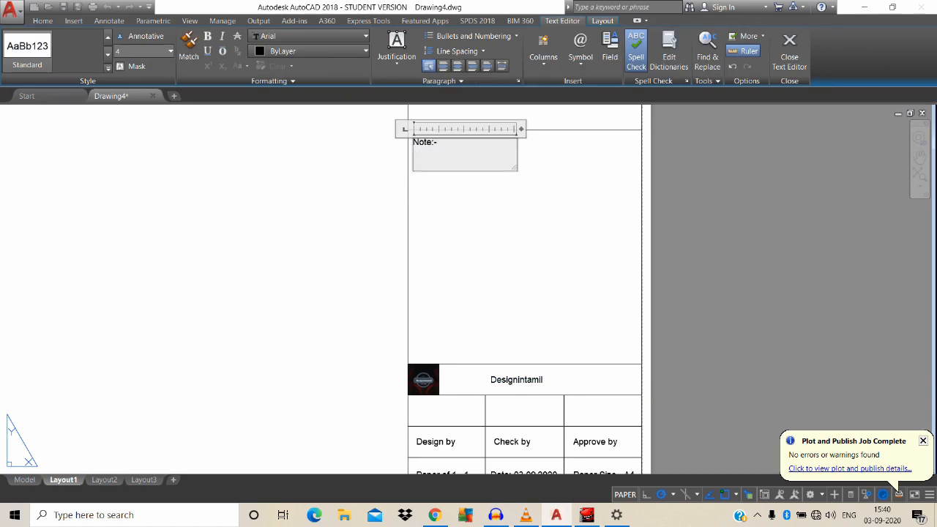
text(1.)
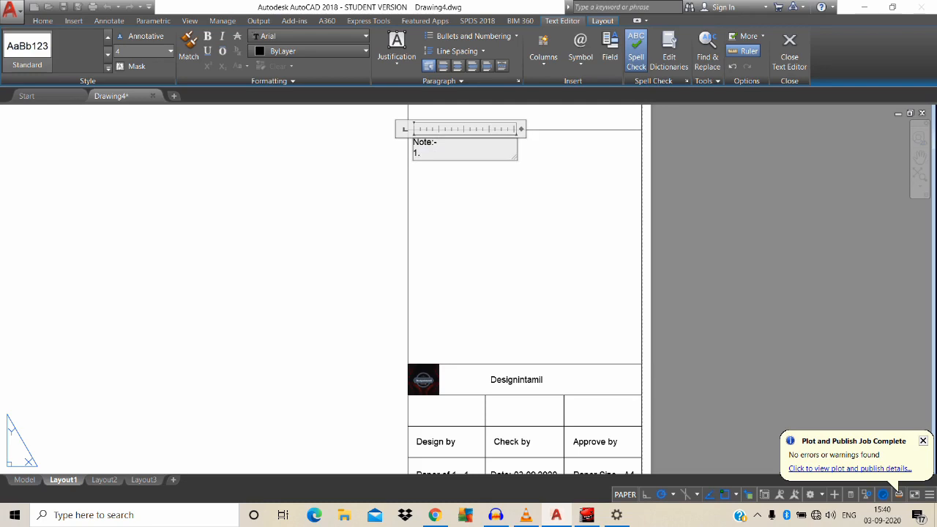
text(All Dimension are in mm.)
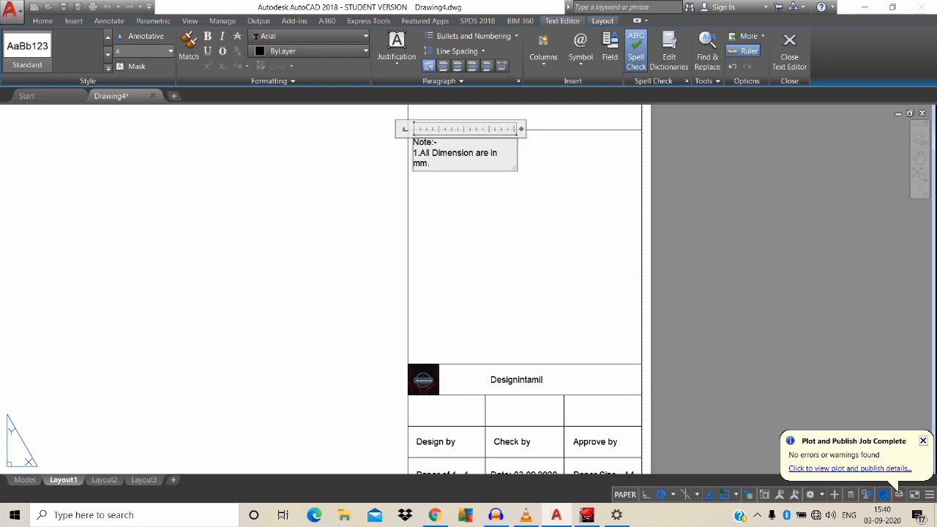
drag(522, 129, 625, 129)
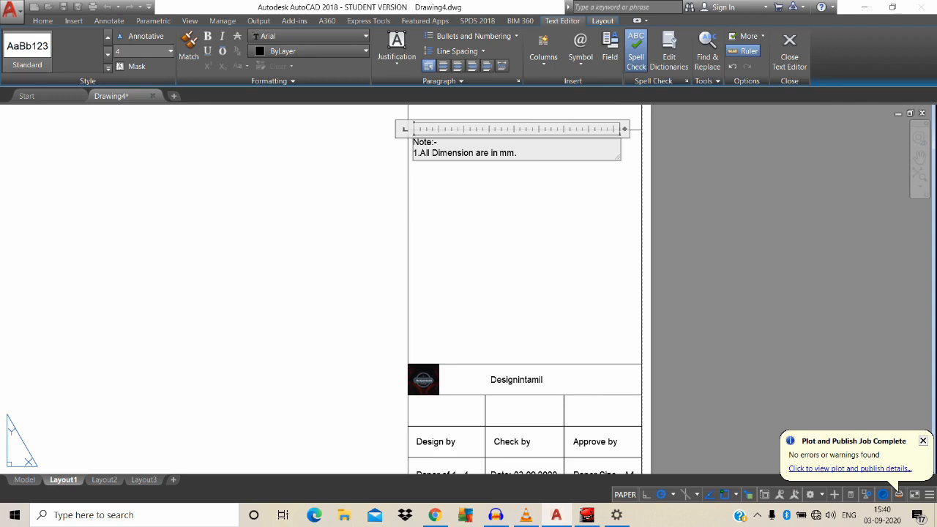
key(Return)
text(2.)
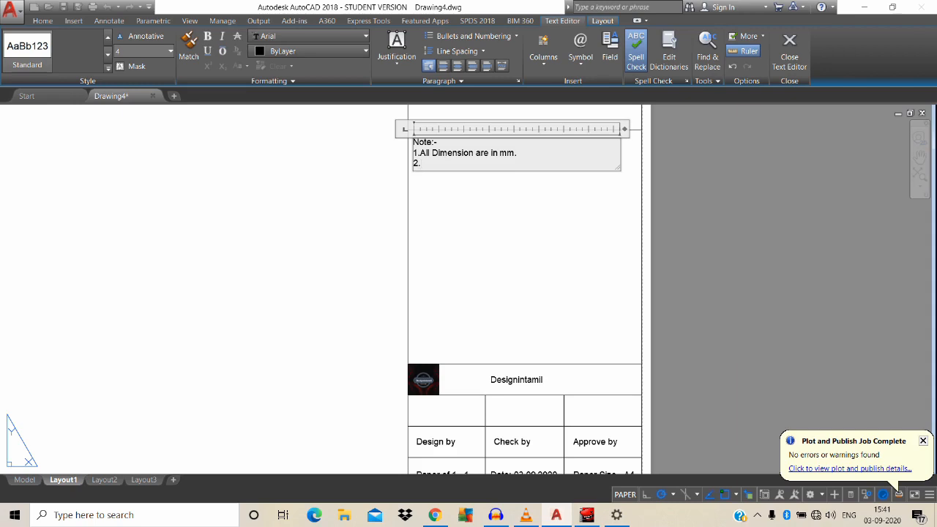
Try out the symbol codes %%d and %%c on the second line of the note
text(Dia)
key(BackSpace)
key(BackSpace)
key(BackSpace)
text(%%d)
key(BackSpace)
text(%%)
key(BackSpace)
key(BackSpace)
text(%%d)
key(BackSpace)
text(%%c)
key(BackSpace)
text(%%c)
Examine the list of text symbols and their codes, including degrees, plus/minus and diameter
right_click(436, 166)
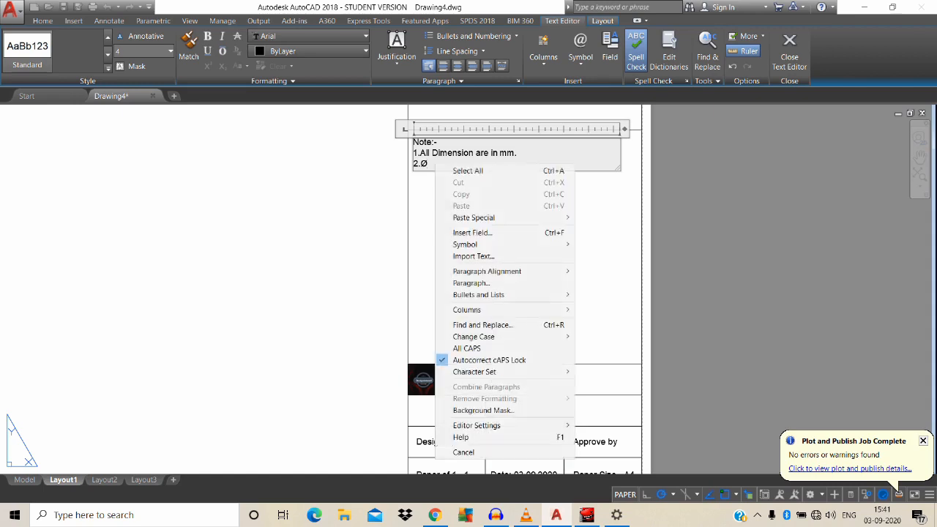
mouse_move(513, 244)
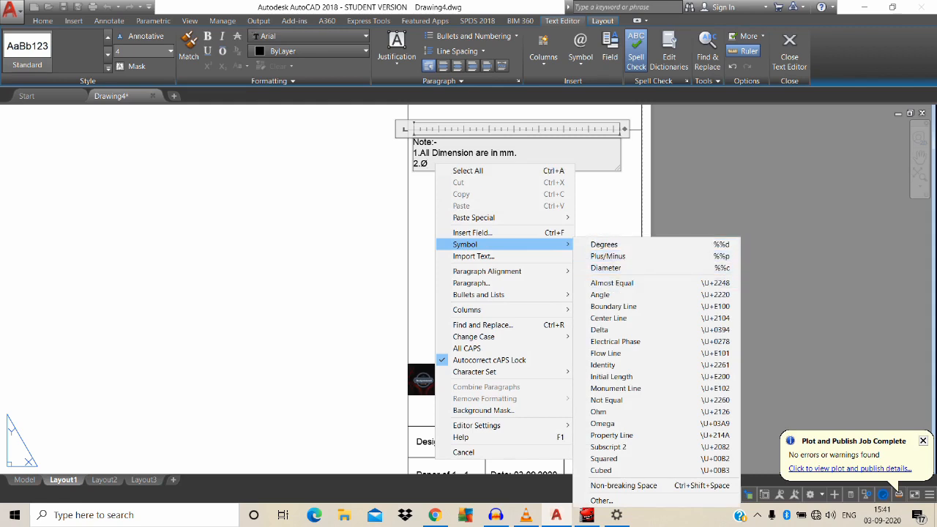
click(714, 202)
click(714, 202)
Clear the second line of the note and replace it with "4."
click(428, 165)
double_click(429, 164)
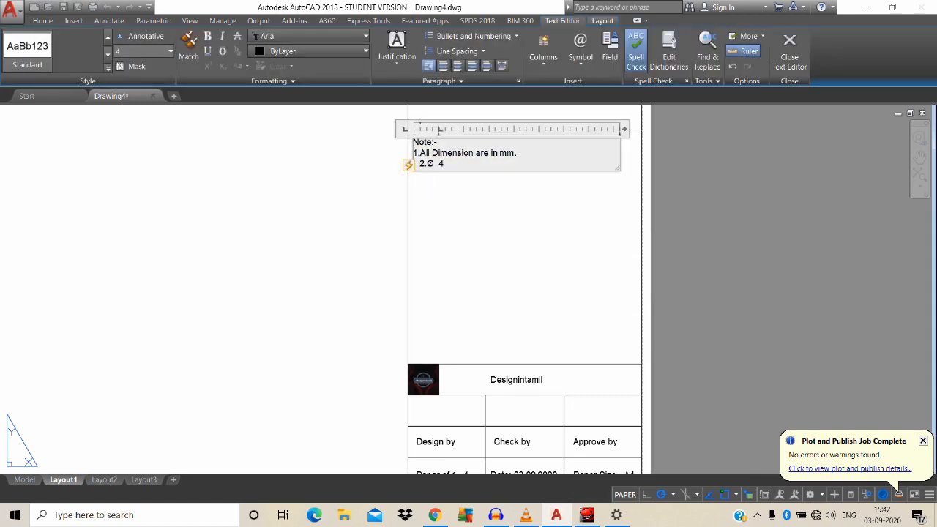
key(BackSpace)
key(BackSpace)
key(BackSpace)
text(4.)
key(Return)
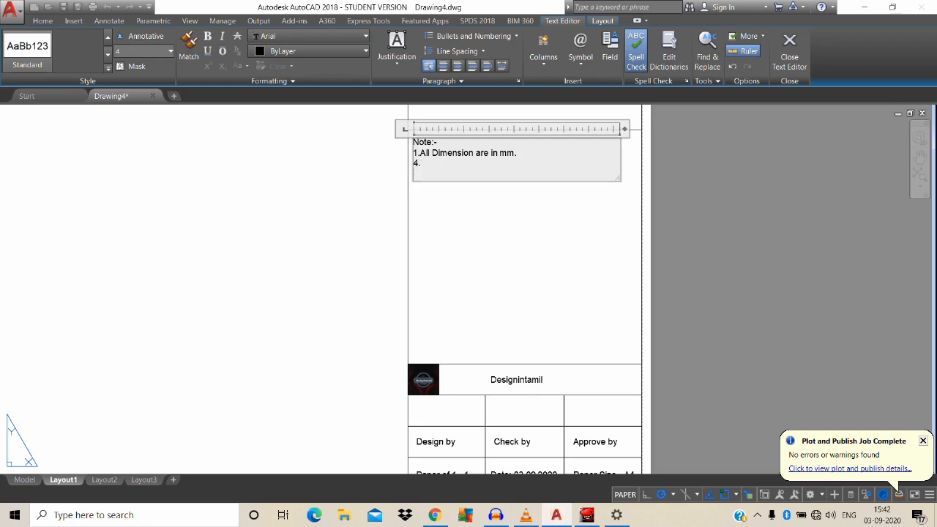
Rewrite the second line of the note as "2. Ø 4mm." and start a third line
key(BackSpace)
key(BackSpace)
key(BackSpace)
text(2.)
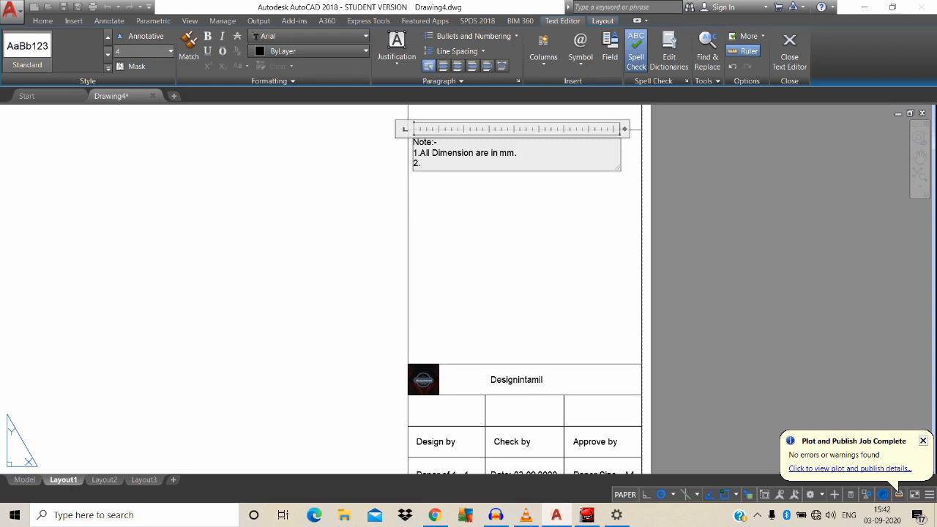
text( %%c)
text( 4mm)
text(.)
key(Return)
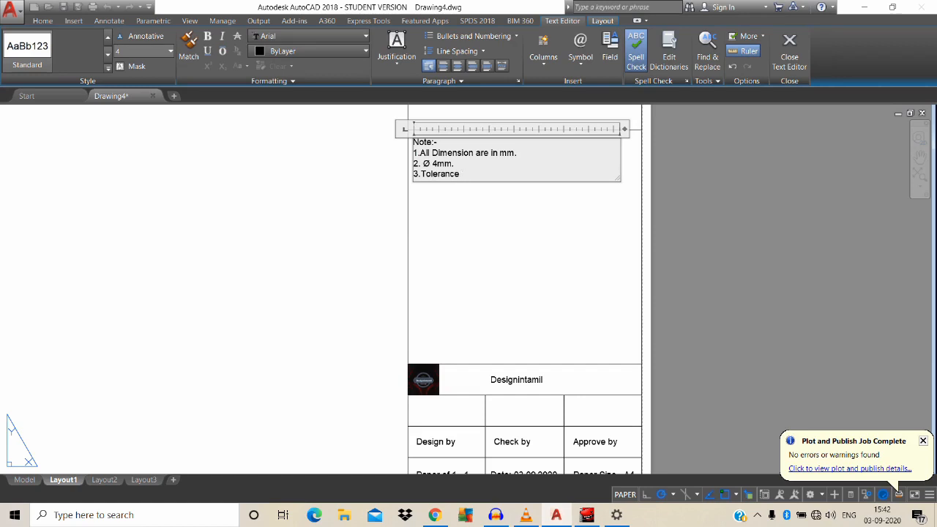
Complete the third line of the note as "3.Tolerance ±0.5mm." using the Plus/Minus symbol, and finish editing the text
right_click(466, 175)
mouse_move(536, 256)
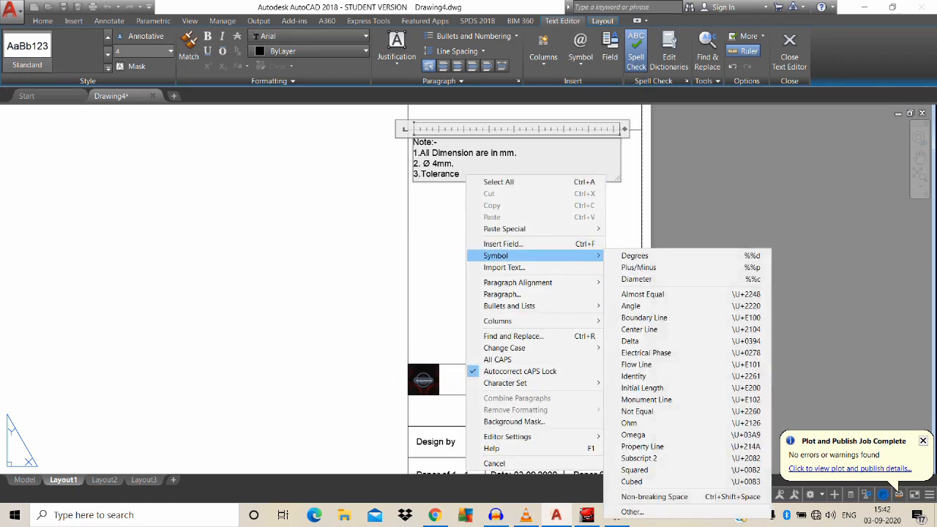
click(638, 267)
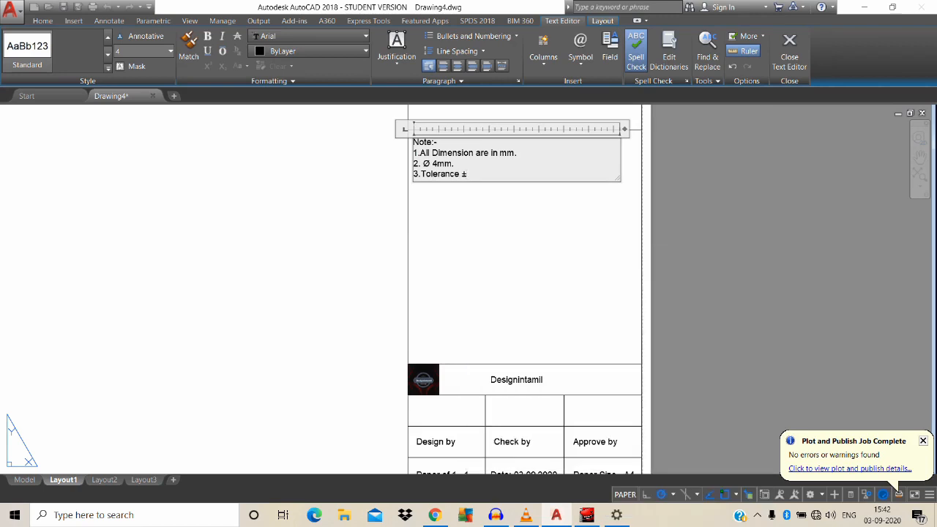
text(0.5mm)
click(356, 198)
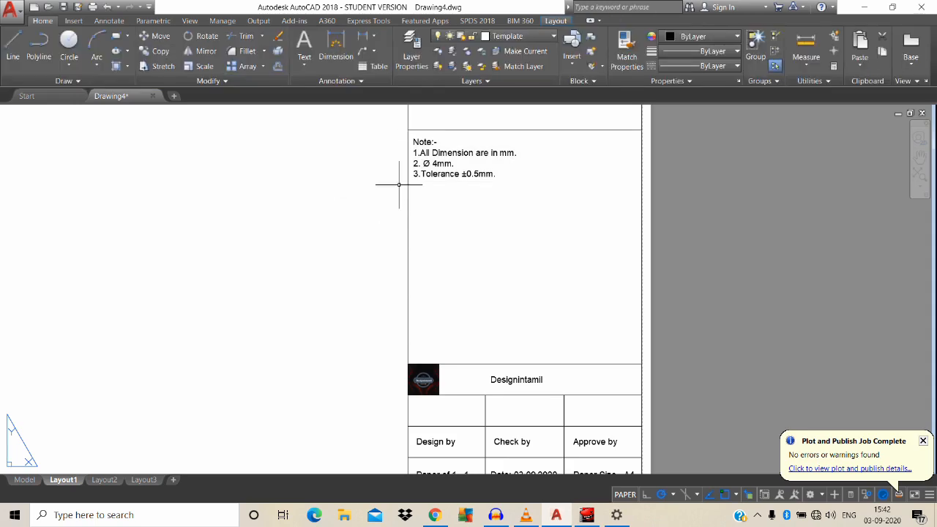
middle_drag(398, 184, 397, 256)
text(o)
key(Return)
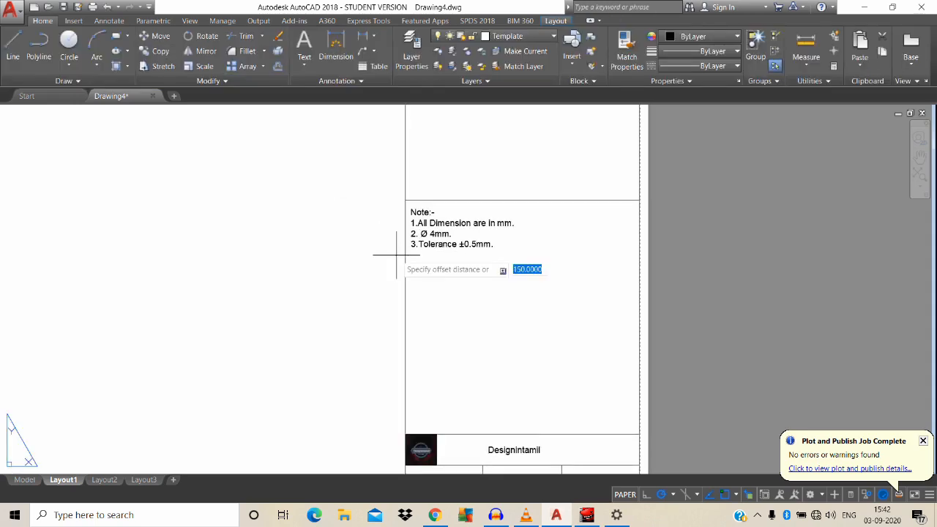
key(Escape)
Move the note text together with the horizontal line above it straight down, closer to the logo and company name row
text(m)
key(Return)
click(482, 294)
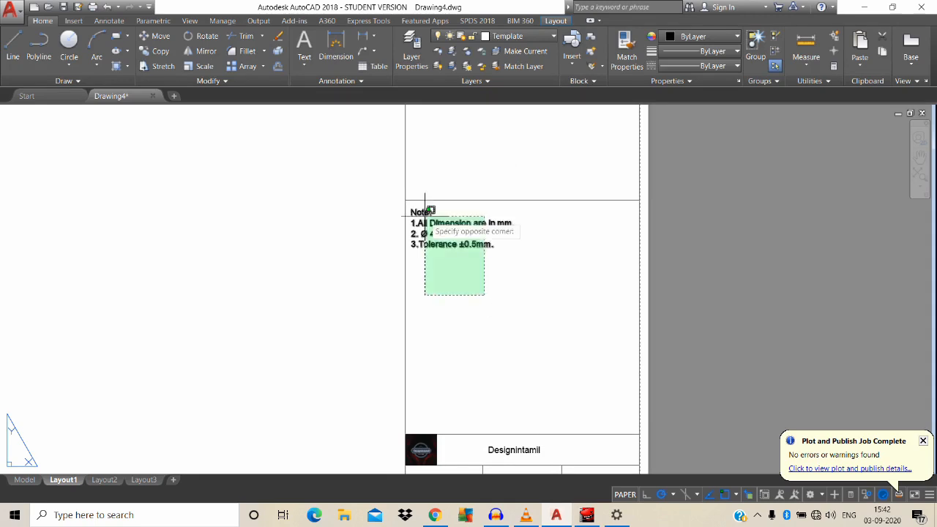
click(427, 190)
key(Return)
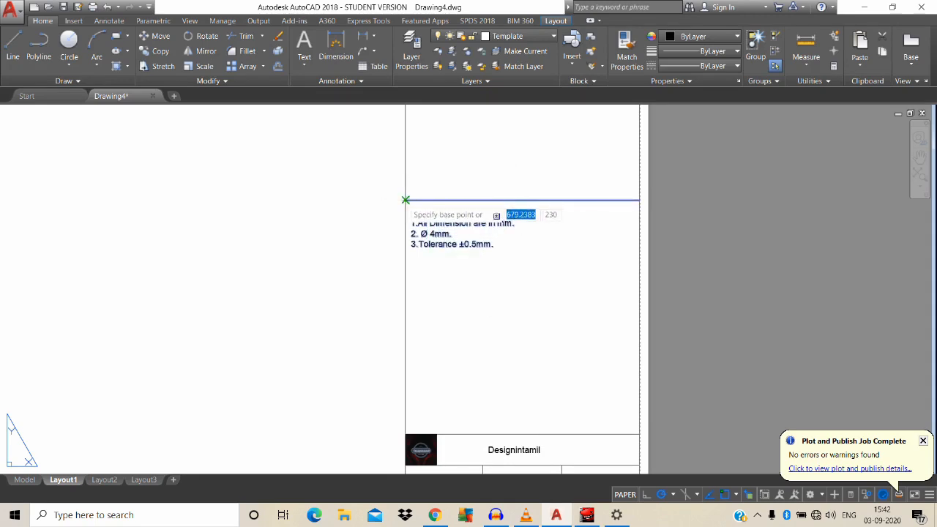
click(405, 199)
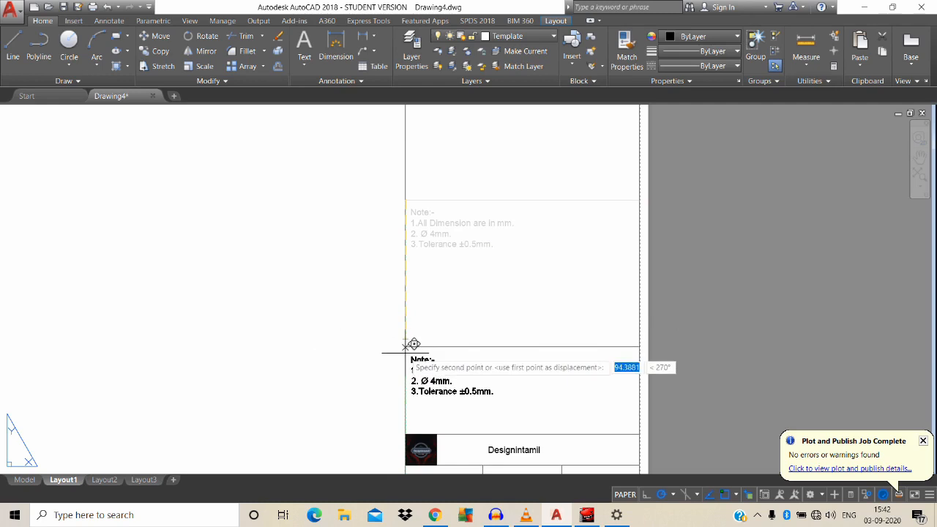
click(419, 355)
scroll(444, 329, down, 4)
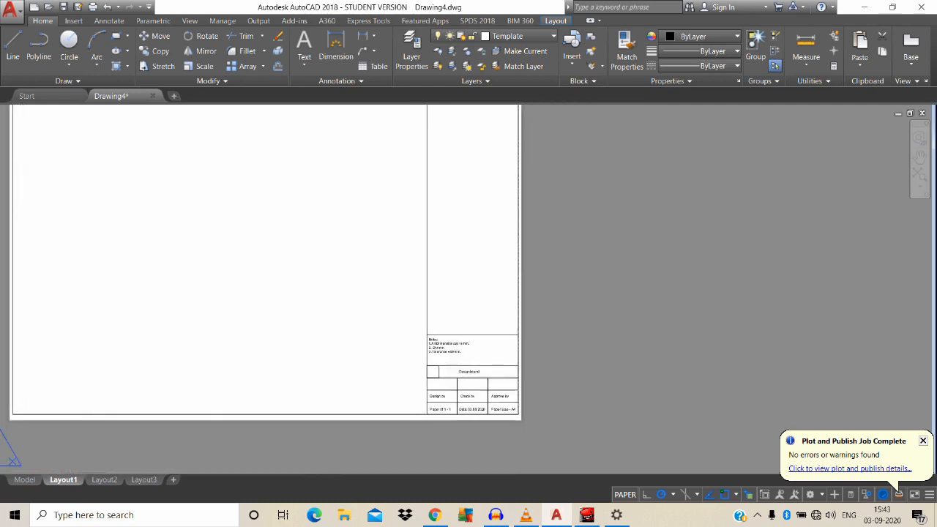
Offset the horizontal line above the note 100 mm upward to form a new section
scroll(468, 349, up, 2)
middle_drag(468, 349, 490, 344)
text(o)
key(Return)
click(270, 340)
text(100)
key(Return)
click(471, 322)
click(473, 278)
Copy the note text straight up into the new section above it
text(co)
key(Return)
click(477, 336)
key(Return)
click(244, 331)
click(244, 233)
key(Escape)
Replace the entire text of the copied note with "S.No"
scroll(456, 237, up, 2)
double_click(454, 237)
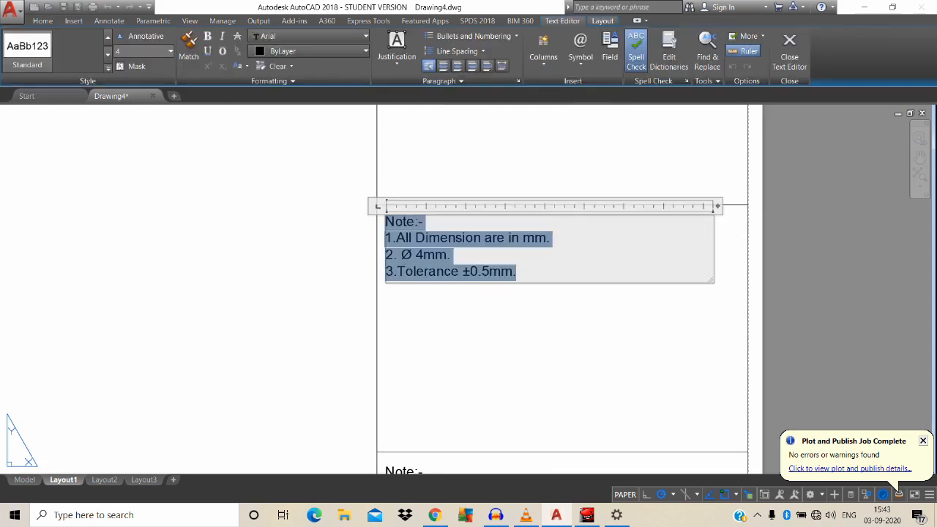
text(S.No)
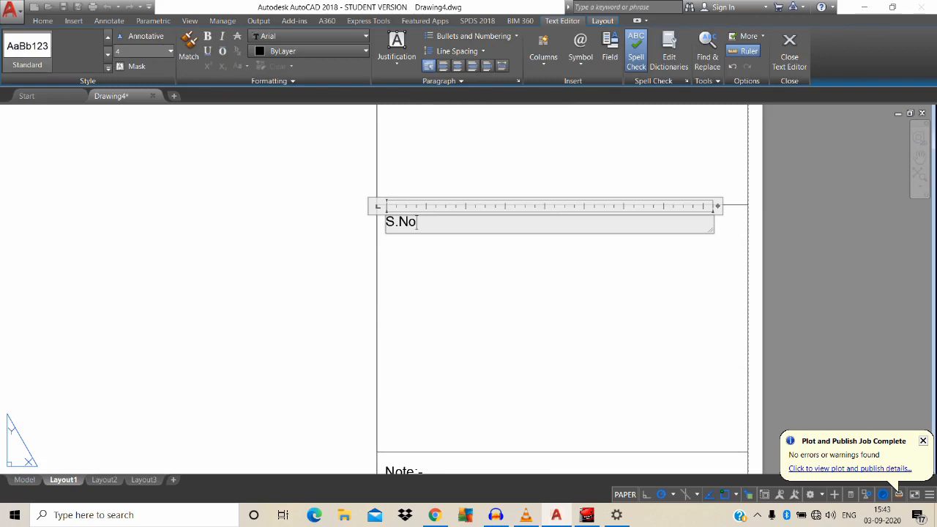
key(ctrl+Return)
Shift the S.No label slightly toward the left edge of its section
text(co)
key(space)
click(408, 224)
key(space)
click(295, 228)
click(287, 229)
Copy the S.No label horizontally to its right and change the copy to "Date"
text(co)
key(space)
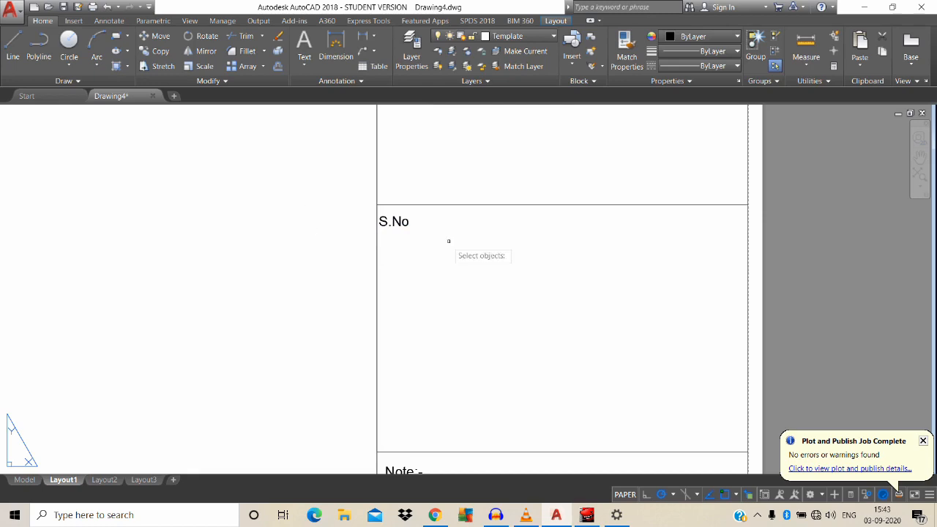
click(405, 226)
key(space)
click(286, 230)
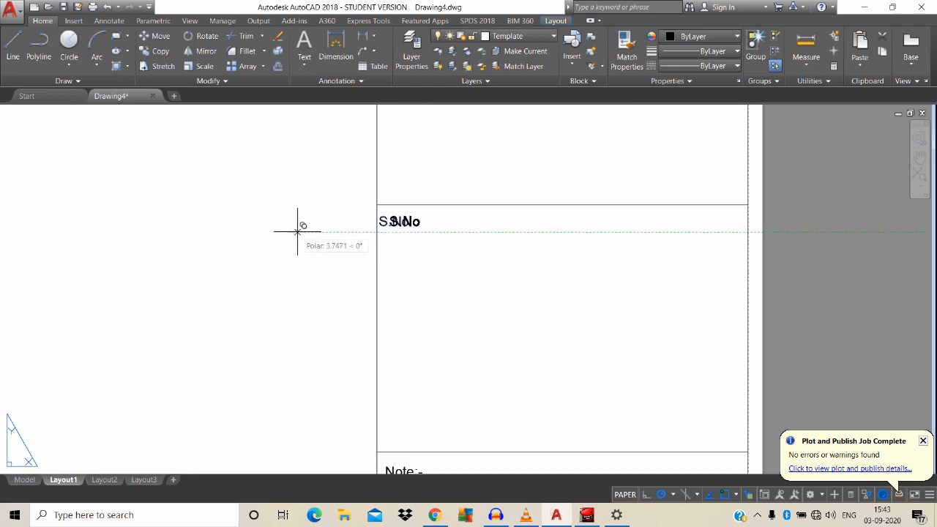
click(318, 229)
key(space)
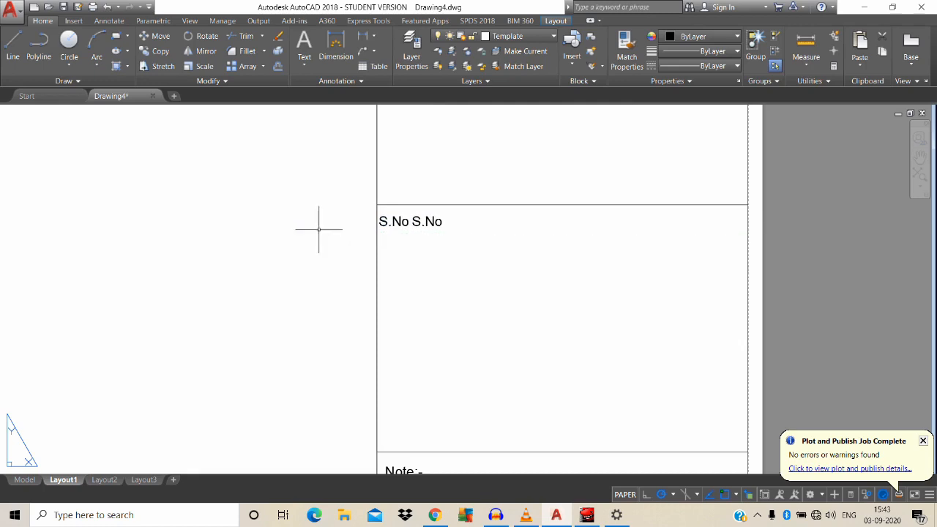
double_click(427, 221)
drag(443, 222, 412, 222)
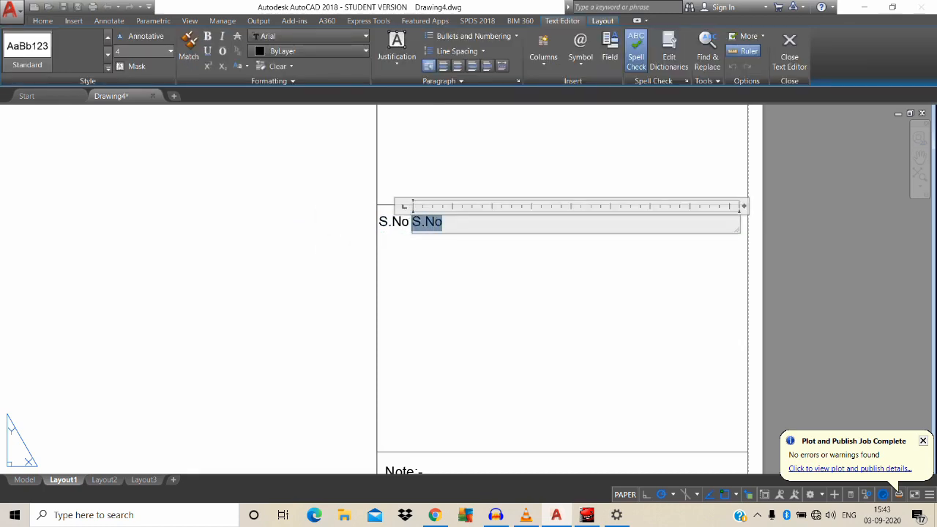
text(Date)
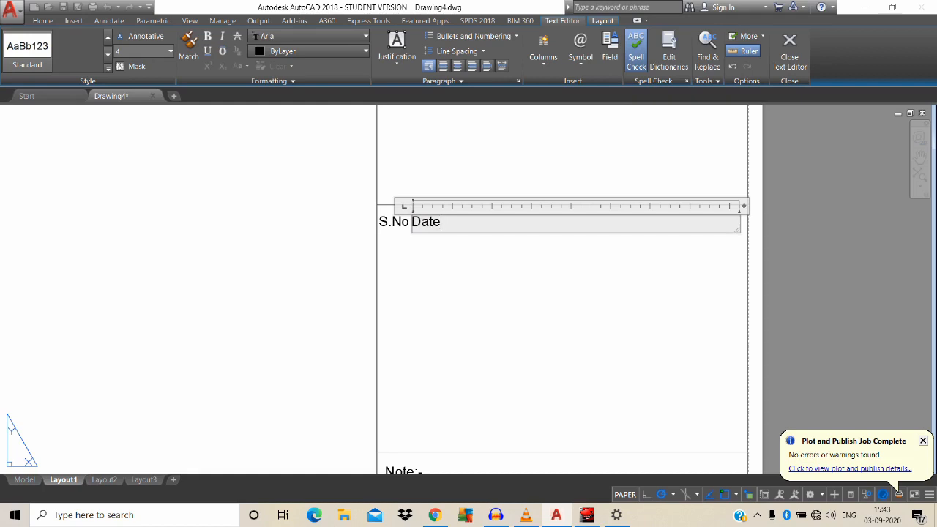
click(224, 238)
Copy the Date label horizontally to its right and change the copy to "Revision"
text(co)
key(Return)
click(415, 222)
key(Return)
click(200, 259)
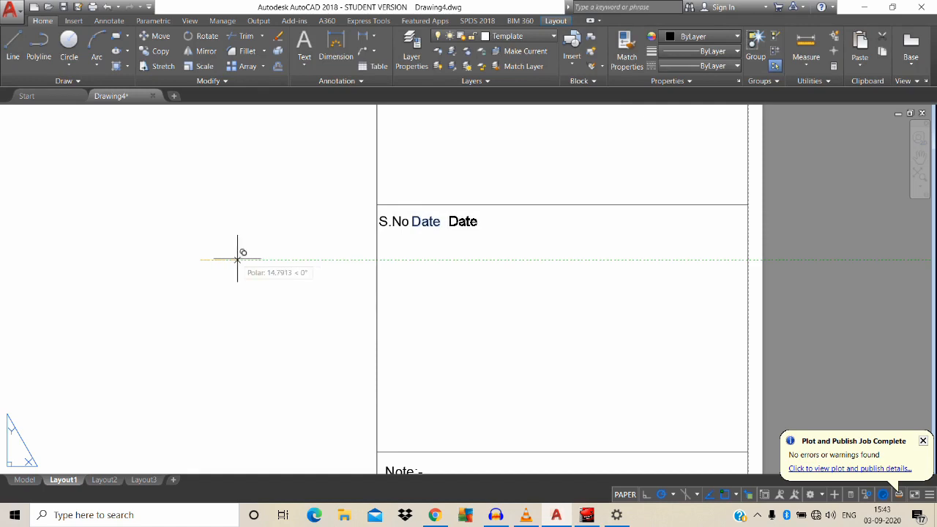
click(244, 259)
key(Escape)
click(466, 220)
double_click(469, 221)
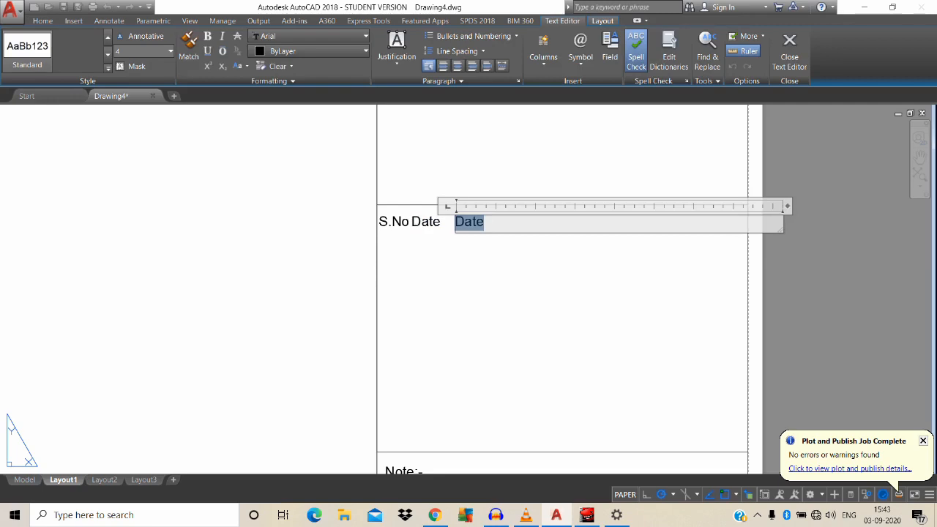
text(Revision)
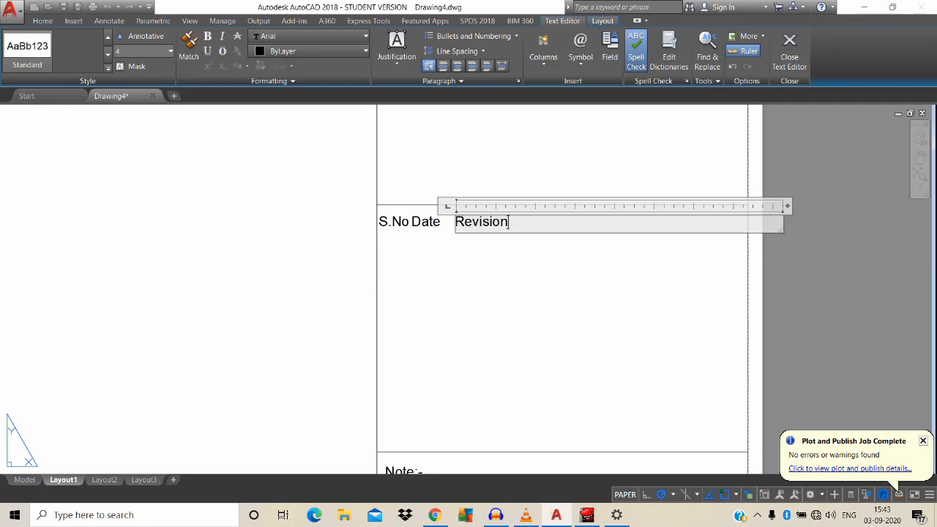
click(324, 273)
Copy the Revision label farther right in the same row and change the copy to "Descripition"
text(co)
key(space)
click(485, 223)
key(space)
click(248, 261)
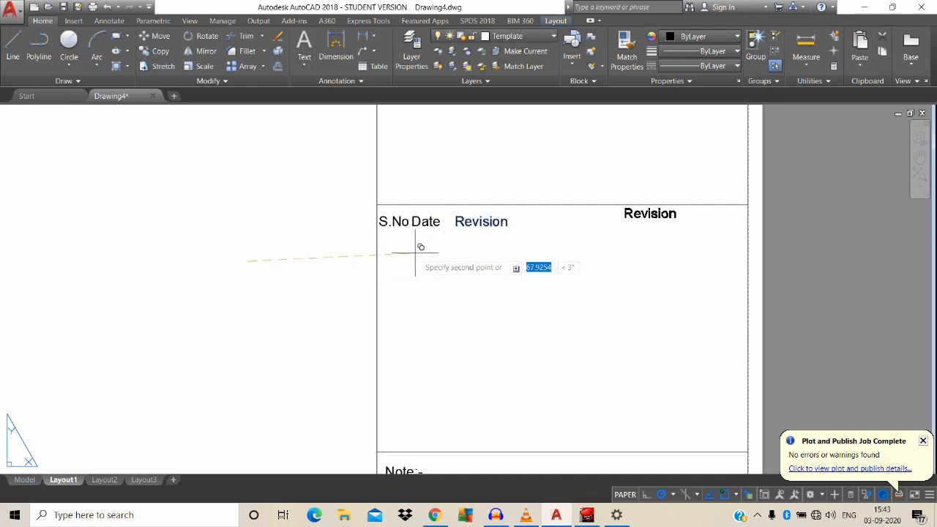
click(394, 261)
key(space)
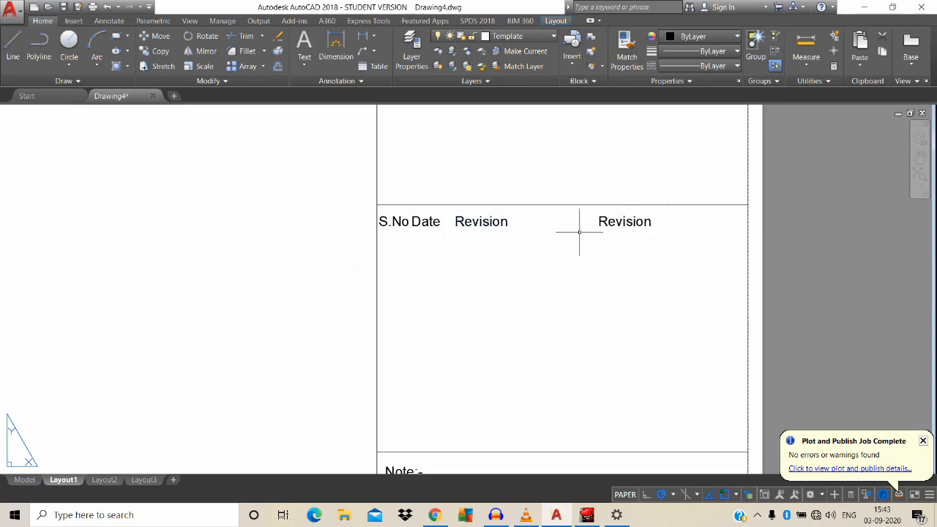
click(606, 224)
double_click(623, 222)
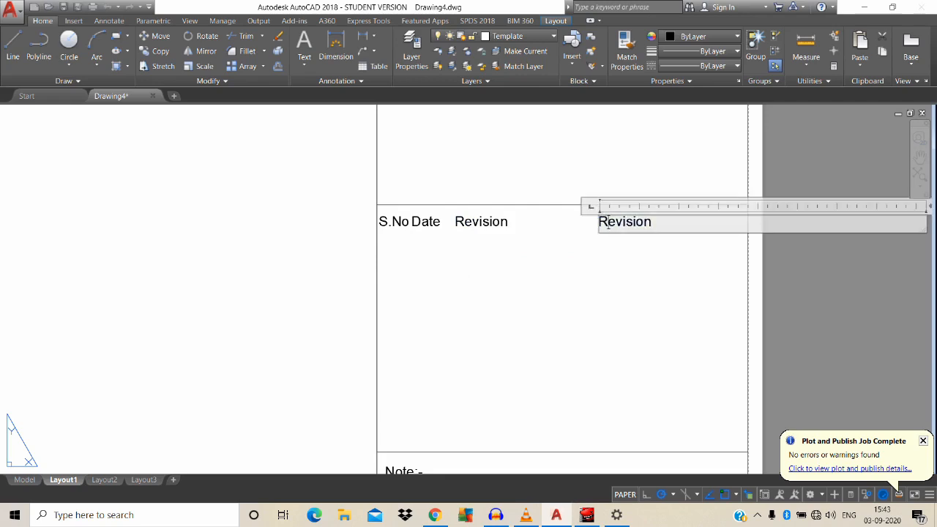
text(De)
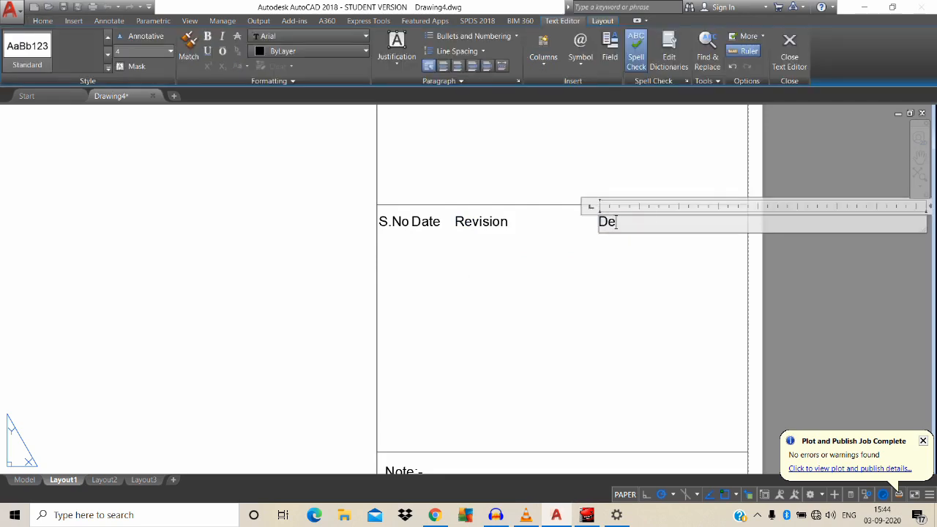
text(scription)
click(306, 224)
Copy the section's left vertical line three times to divide the S.No, Date, Revision and Descripition columns
text(m)
key(Return)
click(377, 267)
key(Return)
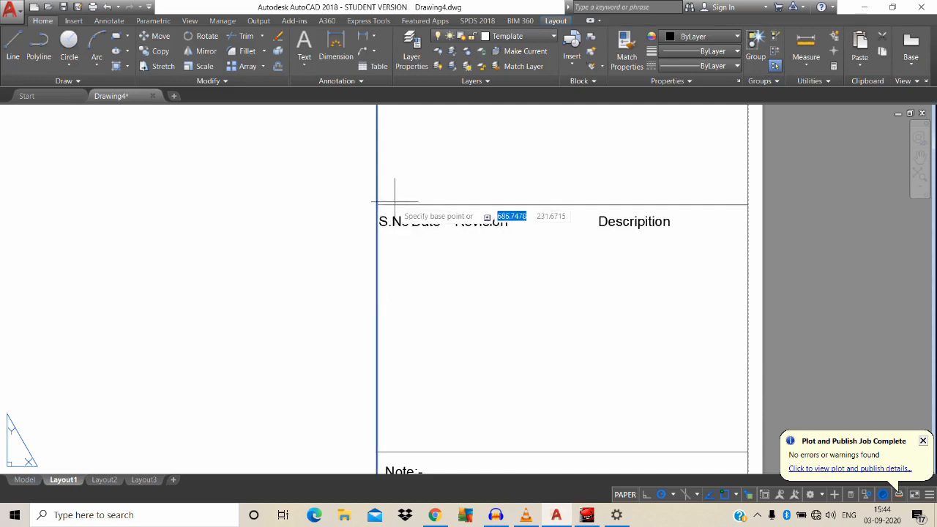
click(377, 204)
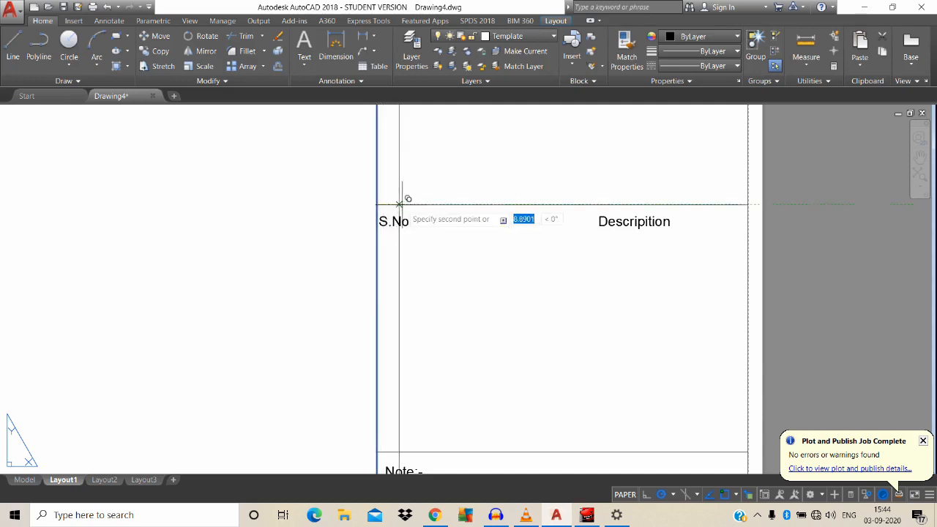
click(411, 204)
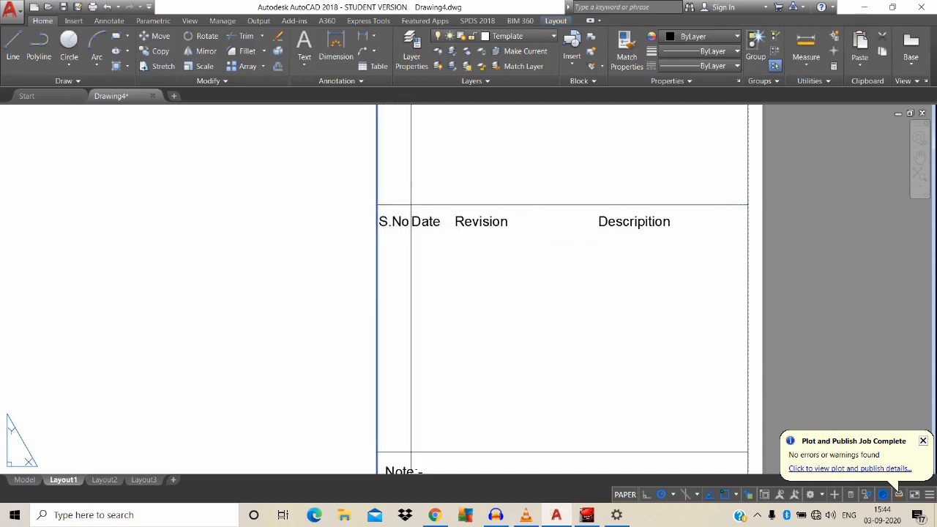
click(451, 205)
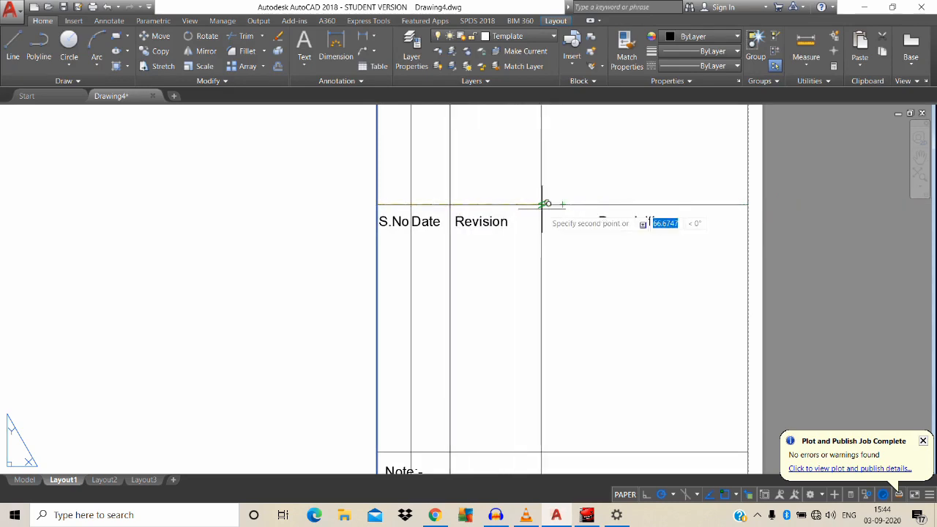
click(542, 204)
key(Escape)
Trim the three copied column lines to the height of the revision table and erase the leftover pieces outside it
text(tr)
key(Return)
key(Return)
middle_drag(557, 283, 544, 191)
middle_drag(558, 355, 548, 253)
drag(539, 272, 366, 268)
click(563, 359)
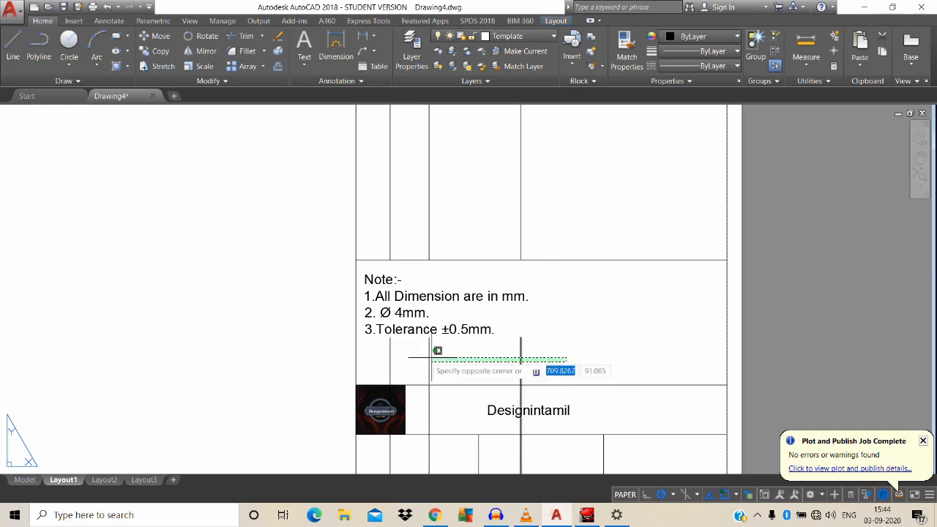
click(389, 349)
text(e)
key(Return)
scroll(484, 306, down, 2)
mouse_move(495, 237)
middle_down()
mouse_move(503, 376)
mouse_move(523, 330)
middle_up()
scroll(523, 366, up, 6)
Copy the revision table's top line straight down to just below the header labels
text(co)
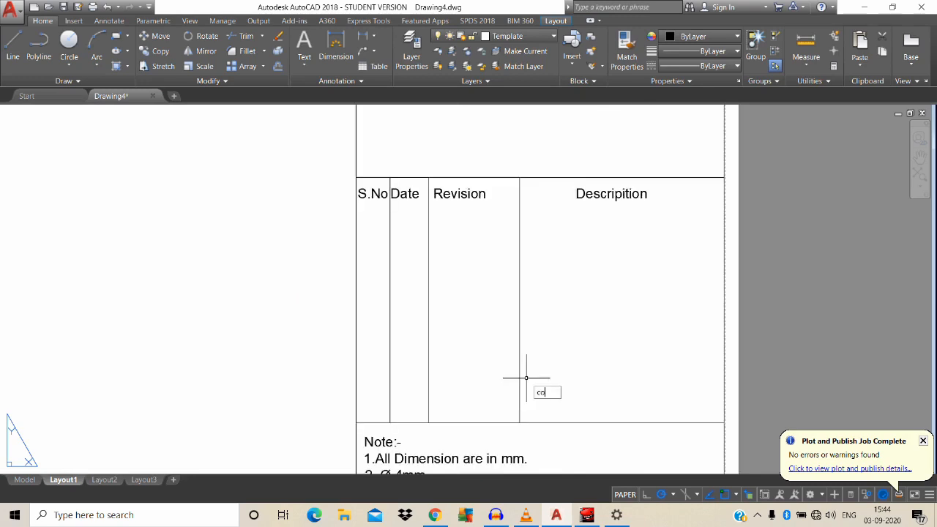
key(Return)
click(540, 181)
click(530, 158)
key(Return)
click(524, 134)
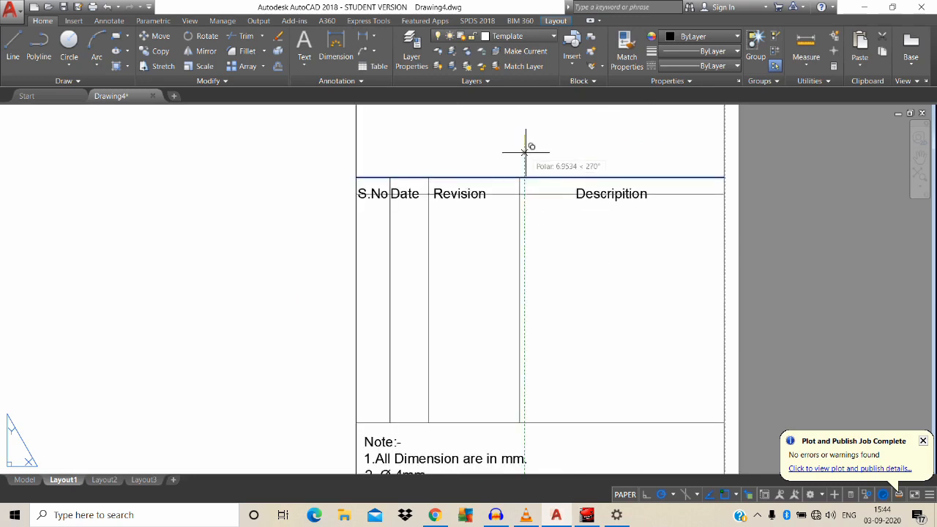
click(526, 163)
key(Escape)
Copy the four header labels of the revision table straight down into the row below
text(co)
key(Return)
click(598, 197)
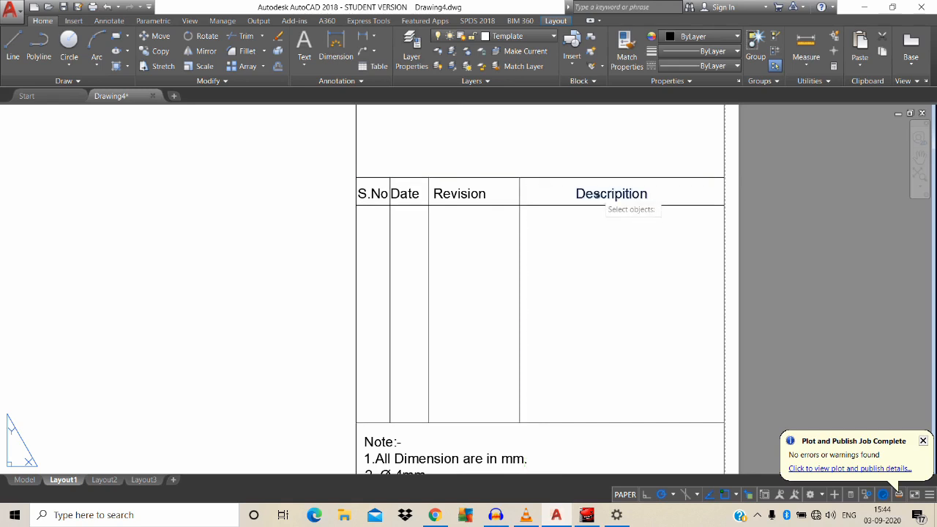
click(477, 194)
click(396, 194)
click(373, 194)
key(Return)
click(270, 183)
click(268, 207)
key(Escape)
Change the copied S.No label in the row below the header to "1"
double_click(372, 219)
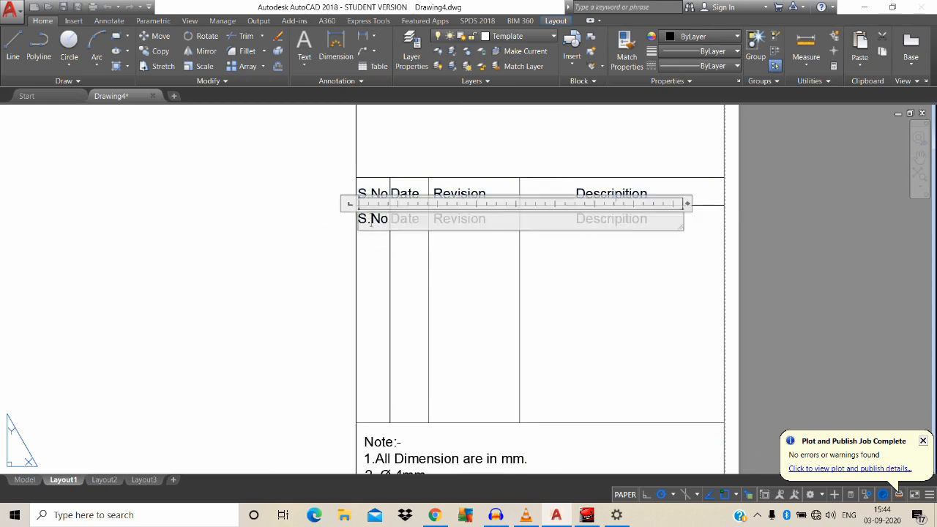
click(341, 239)
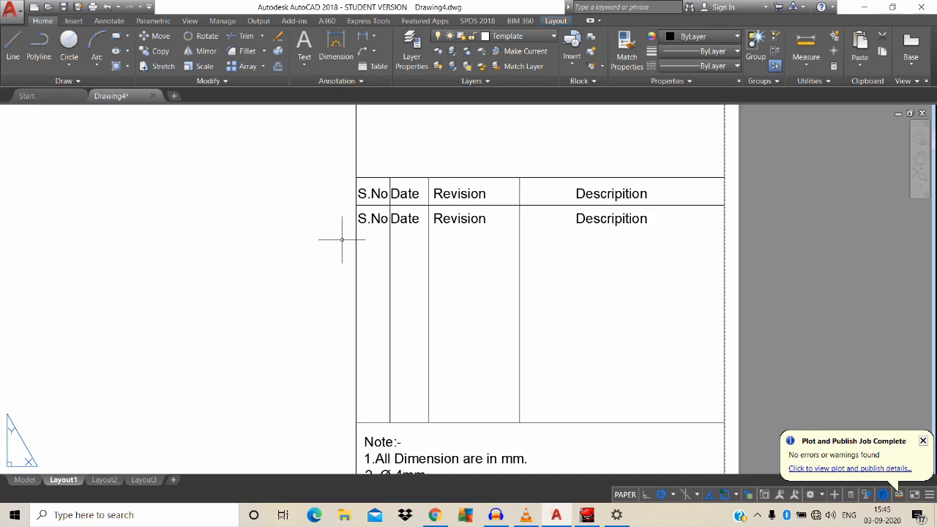
click(360, 219)
double_click(360, 219)
drag(388, 218, 358, 218)
text(1)
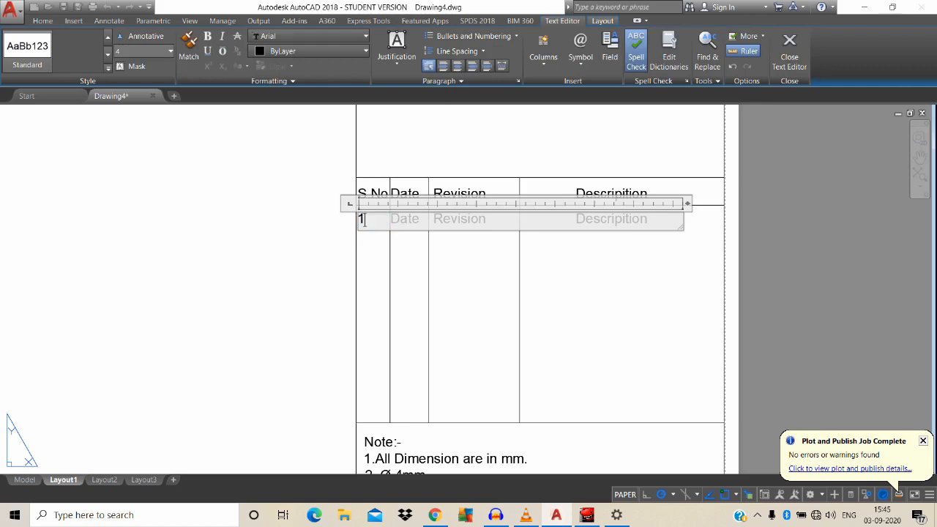
click(272, 230)
Change the copied Date label in the first revision row to "5.9.20"
click(405, 218)
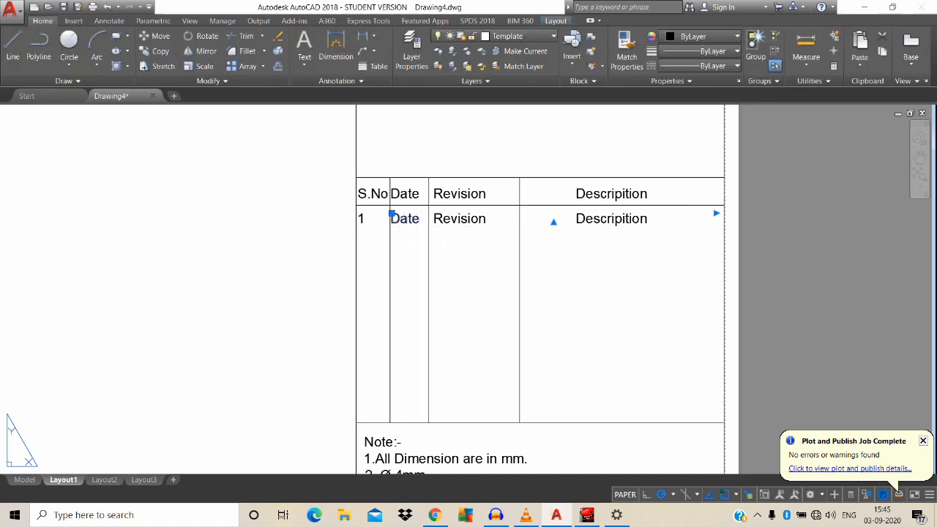
double_click(405, 218)
drag(419, 218, 391, 219)
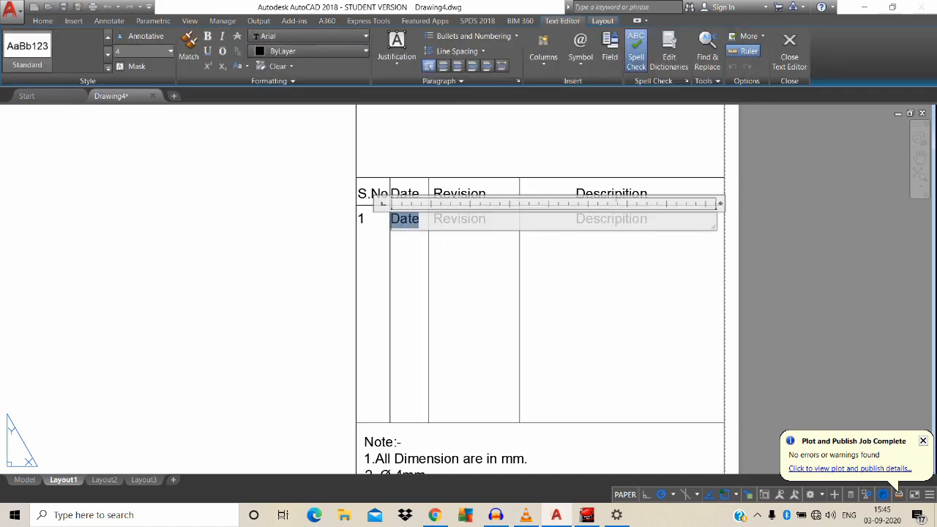
text(05.)
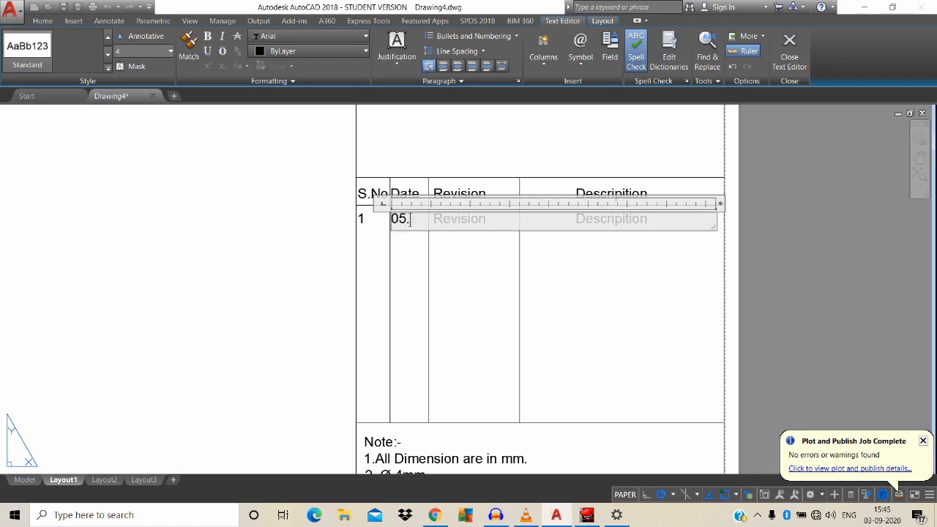
text(09.2020)
key(BackSpace)
key(BackSpace)
key(BackSpace)
key(BackSpace)
text(20)
click(410, 219)
key(Delete)
key(Delete)
key(Escape)
Change the copied Revision label in the first revision row to "00A"
double_click(480, 219)
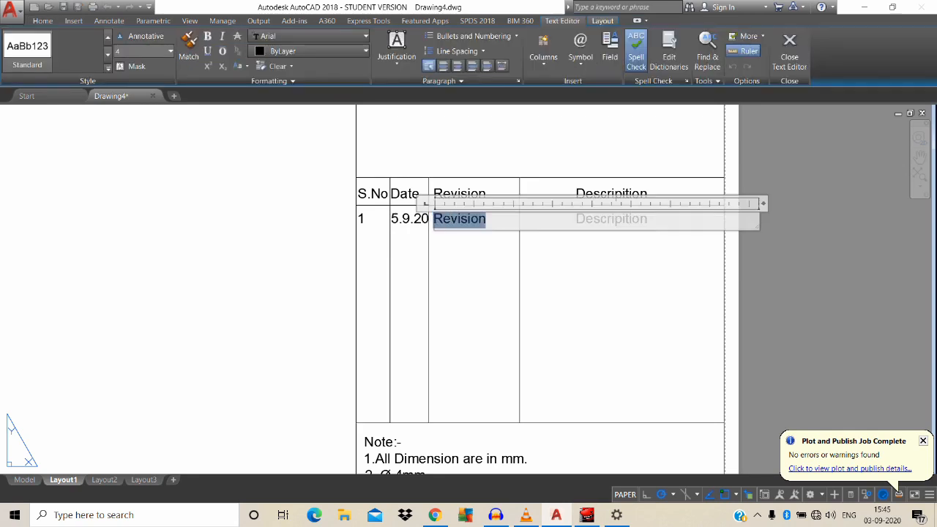
text(00A)
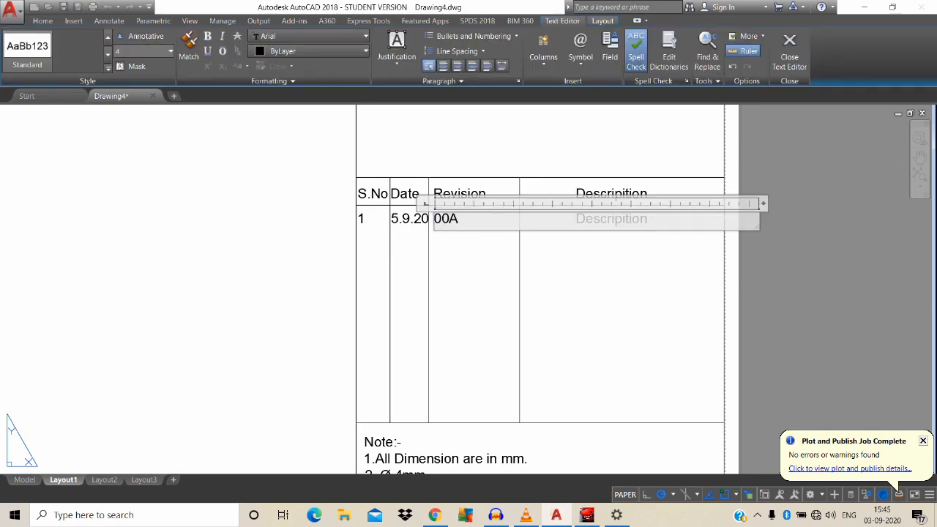
key(Escape)
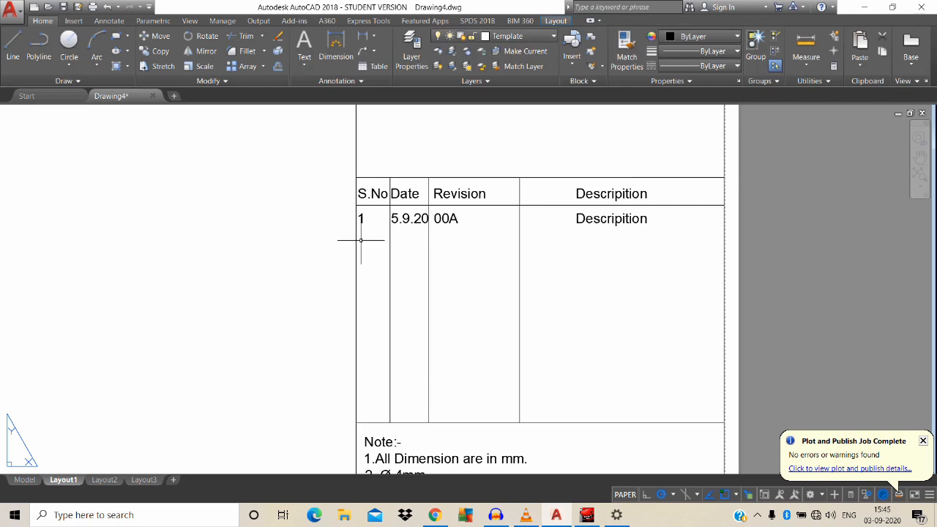
Move the "00A" text horizontally to the right within the Revision column
text(co)
key(space)
click(437, 219)
key(Return)
click(161, 237)
click(188, 236)
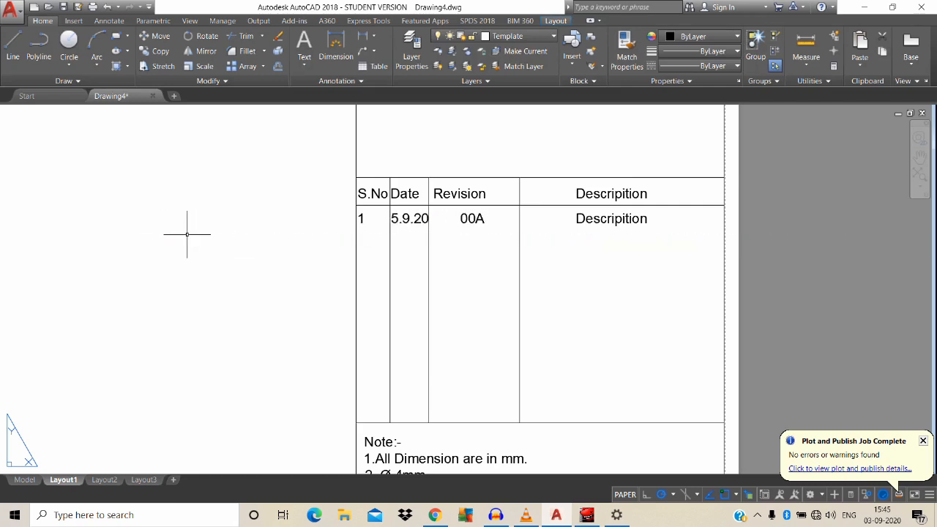
Move the column line between Revision and Description left to just beside the Revision header label
key(Return)
click(519, 242)
key(Return)
click(520, 179)
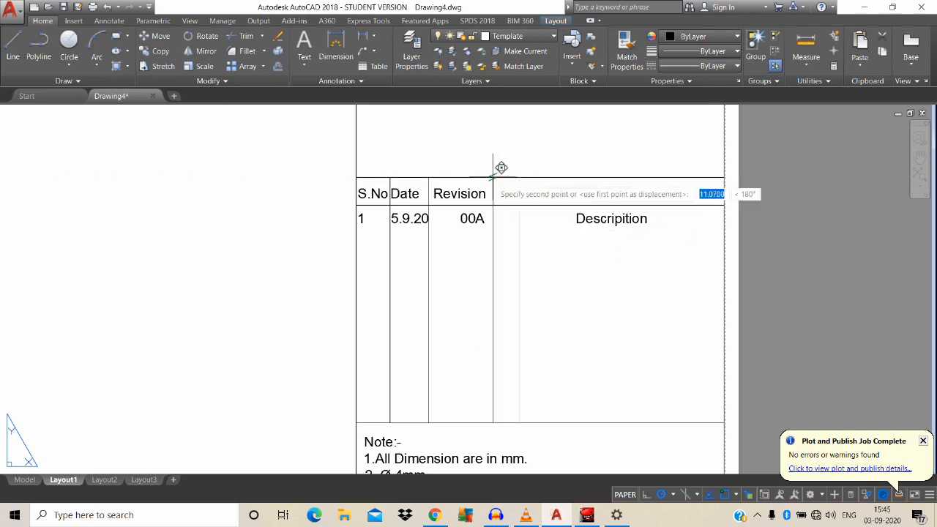
click(498, 167)
Move the "00A" text slightly left to centre it in the narrowed Revision column
key(Return)
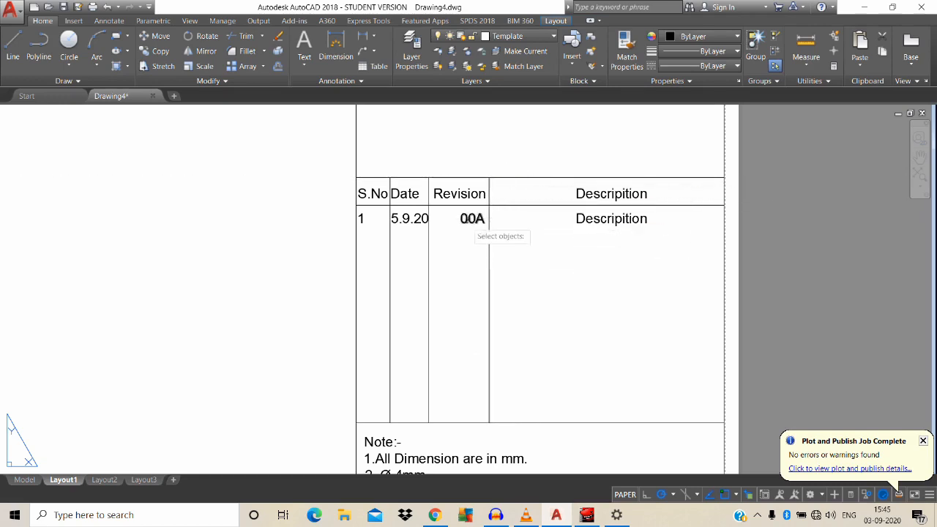
click(472, 218)
key(Return)
click(242, 261)
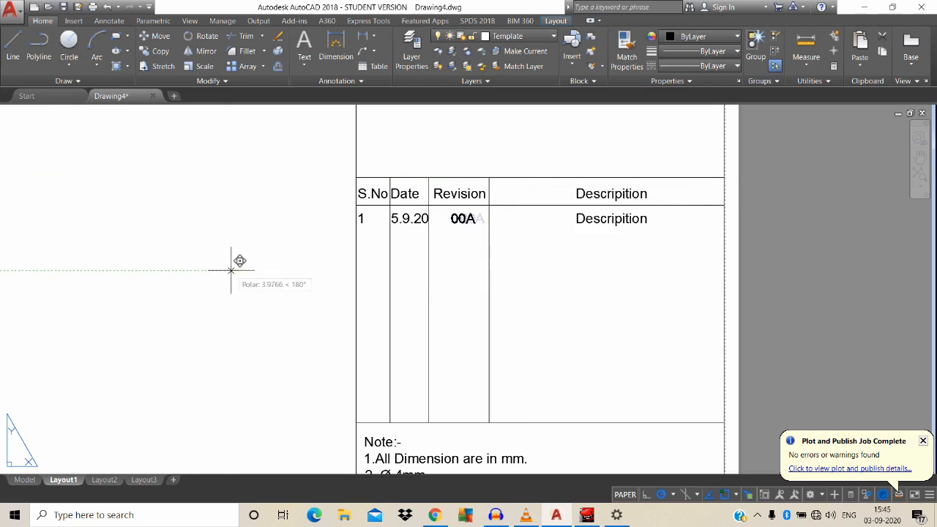
click(229, 271)
Replace the copied Description label in the first revision row with "item 5"
click(591, 218)
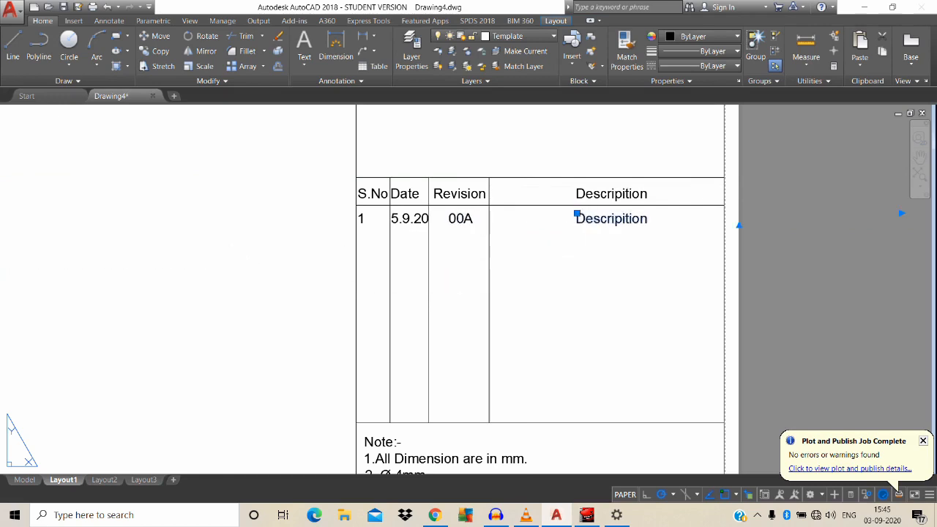
double_click(591, 219)
drag(647, 219, 575, 219)
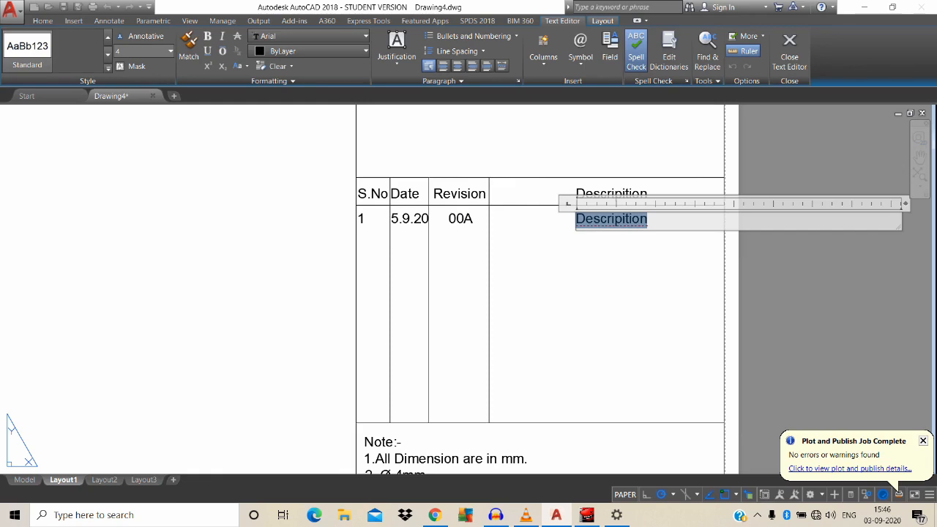
text(item)
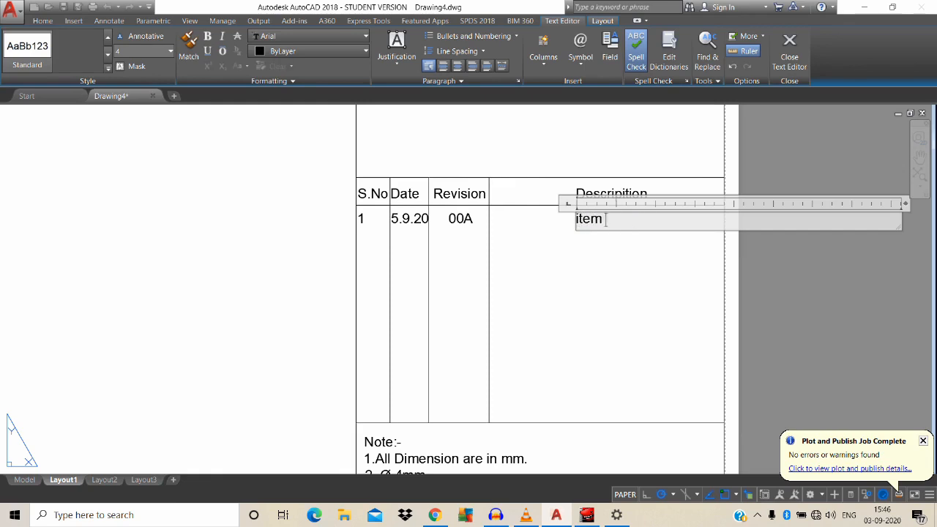
text( 5)
text( %%c)
key(BackSpace)
Add a second line reading "Ø4mm is changed to Ø6mm." to the first row's description text
key(Return)
text(%%c)
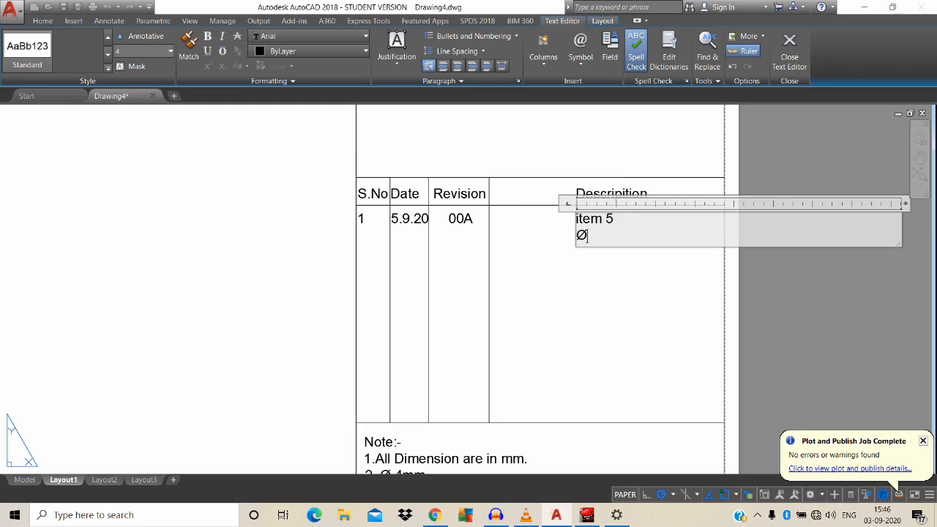
text( 4)
key(BackSpace)
key(BackSpace)
key(BackSpace)
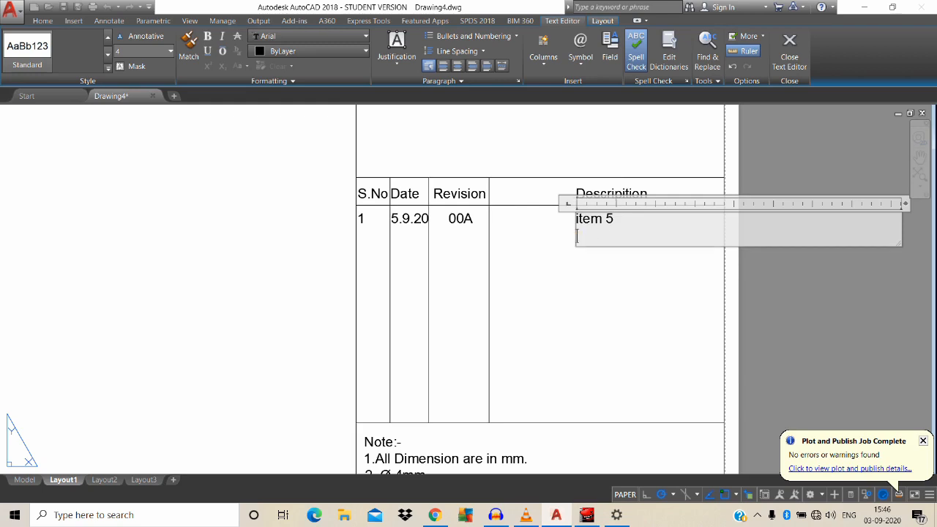
text(%%)
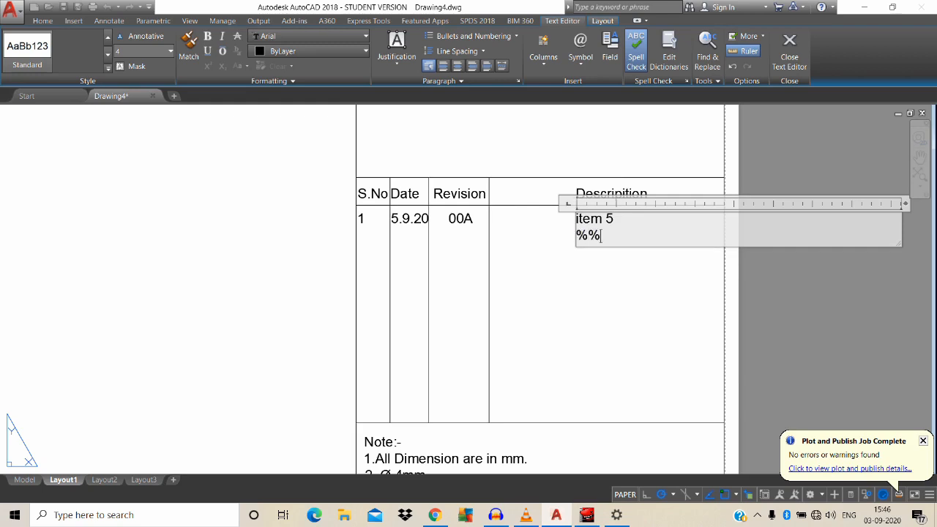
text(c4mm is changed to )
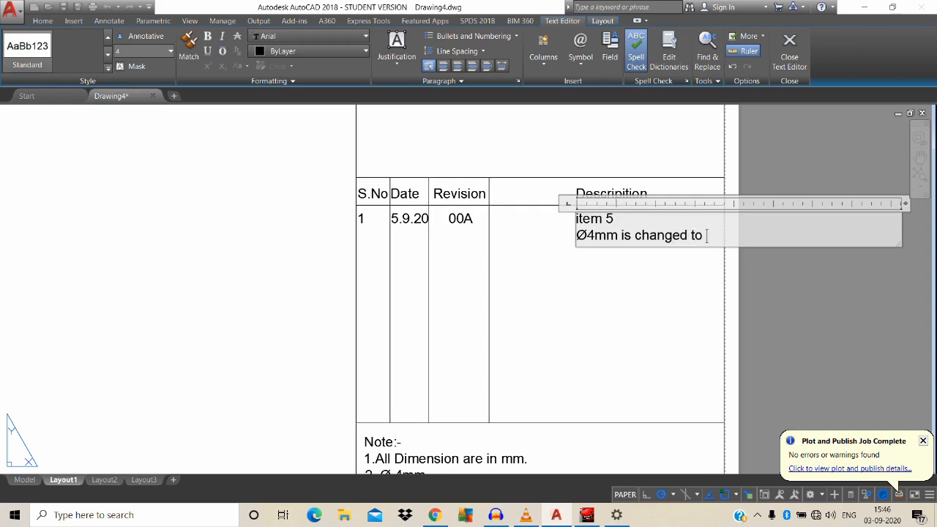
text(%%)
text(c)
text(6mm)
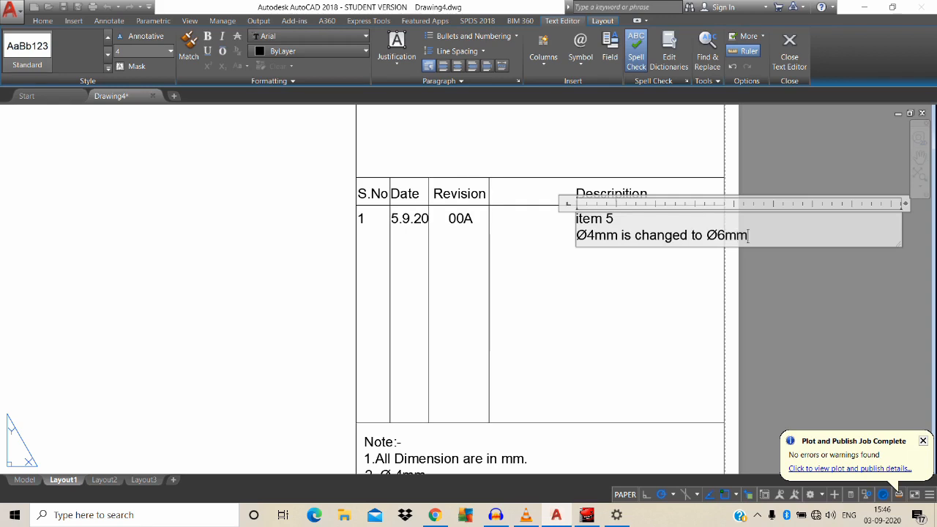
text(.)
click(766, 147)
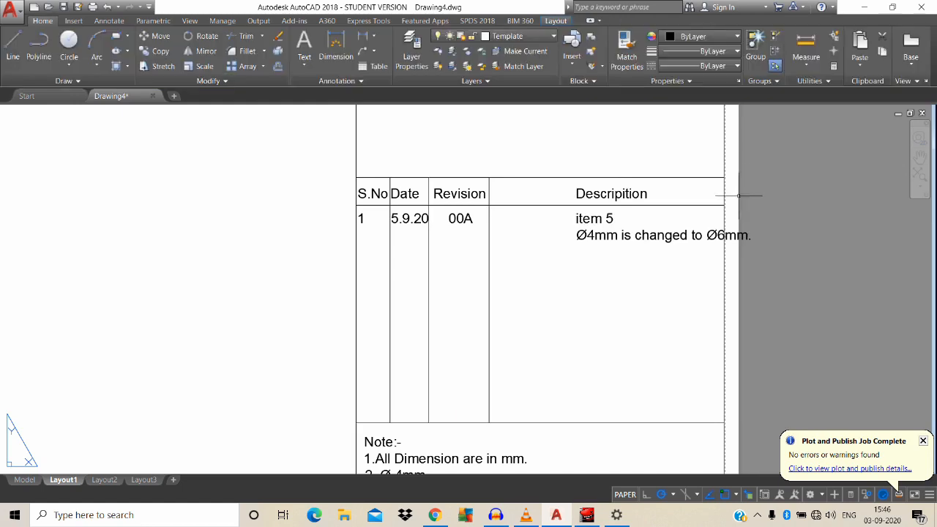
Move the two-line description text horizontally left so it fits inside the Description column
click(622, 241)
key(Return)
click(635, 281)
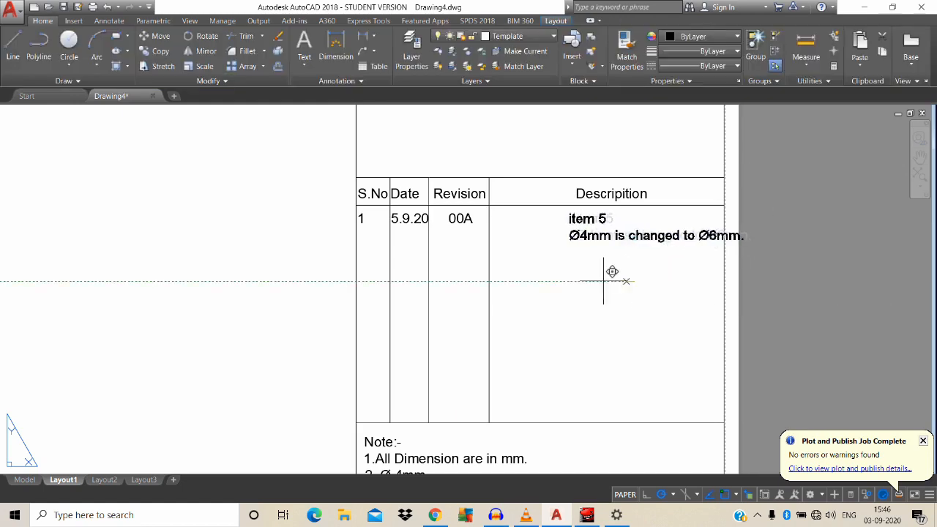
click(568, 281)
Copy the line beneath the header row straight down about 18 mm to close off the first revision row
key(Return)
click(563, 206)
key(Return)
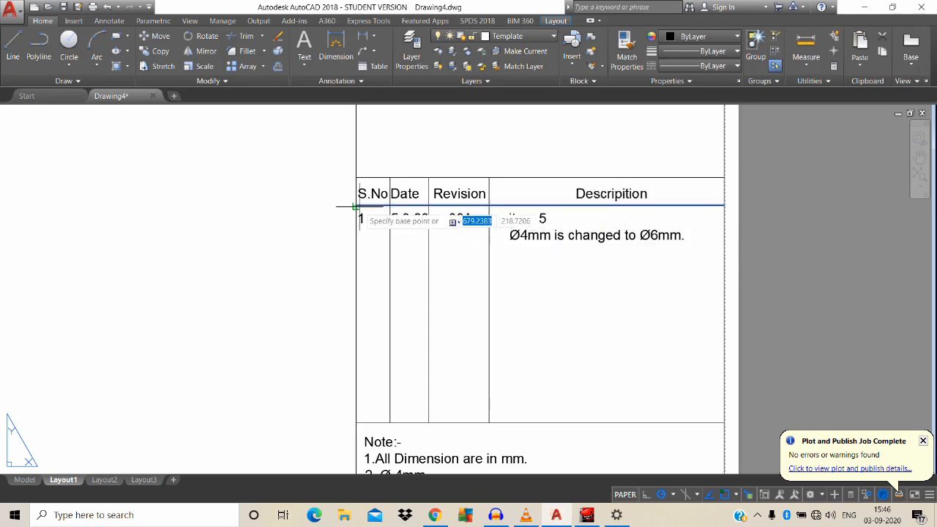
click(356, 205)
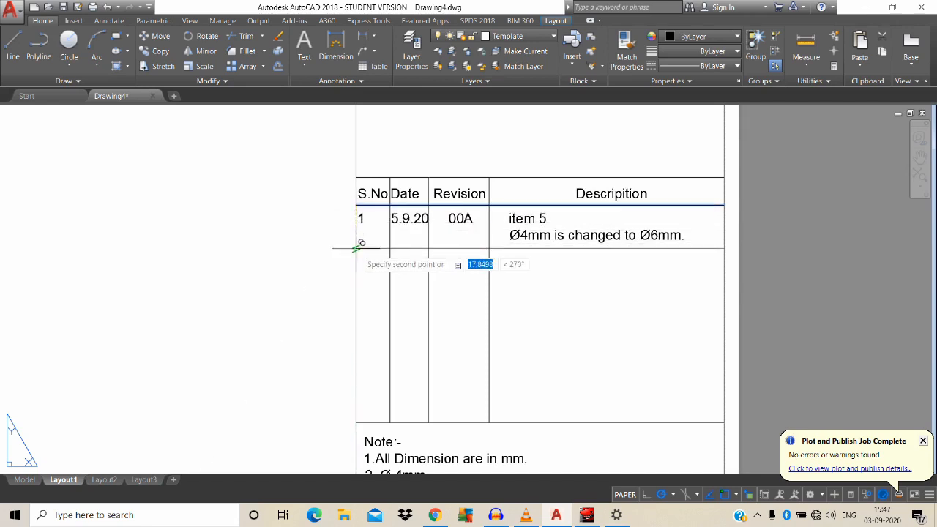
click(458, 249)
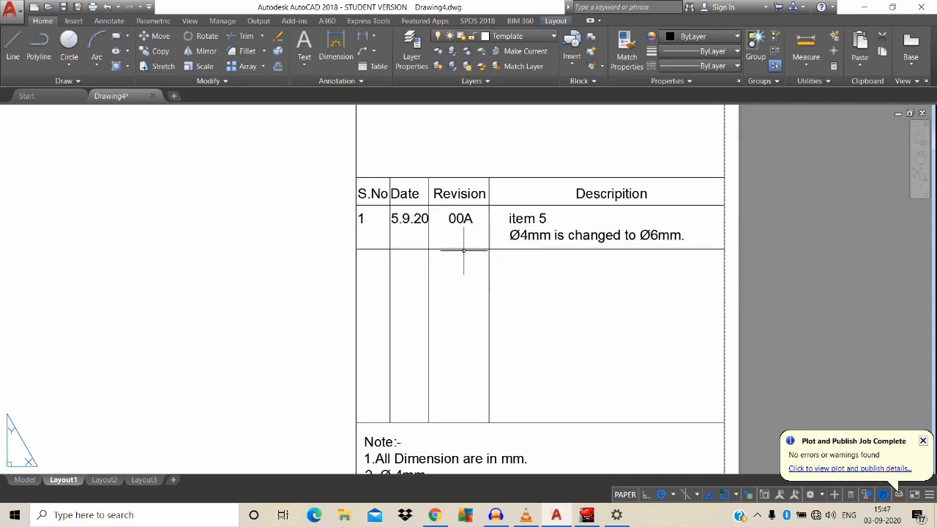
Copy the four text entries of the first revision row straight down into the second row
text(co)
key(Return)
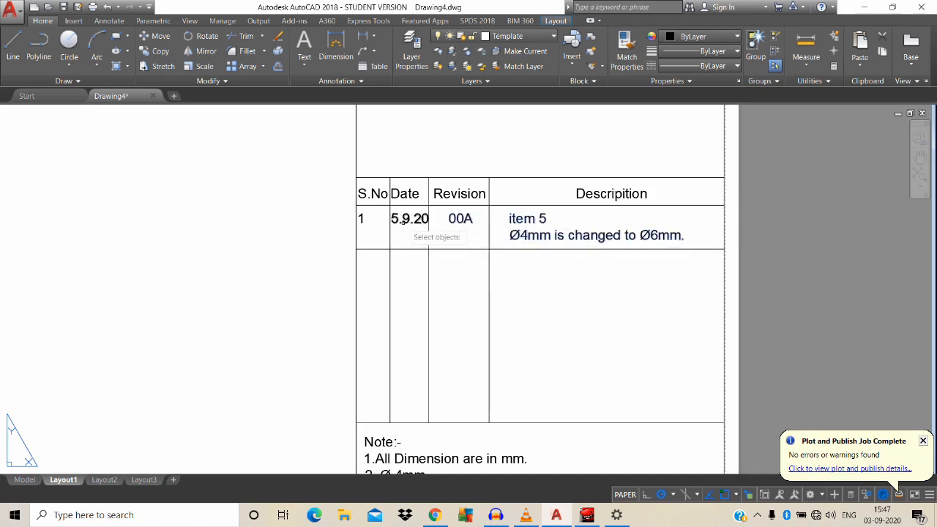
key(Return)
click(268, 222)
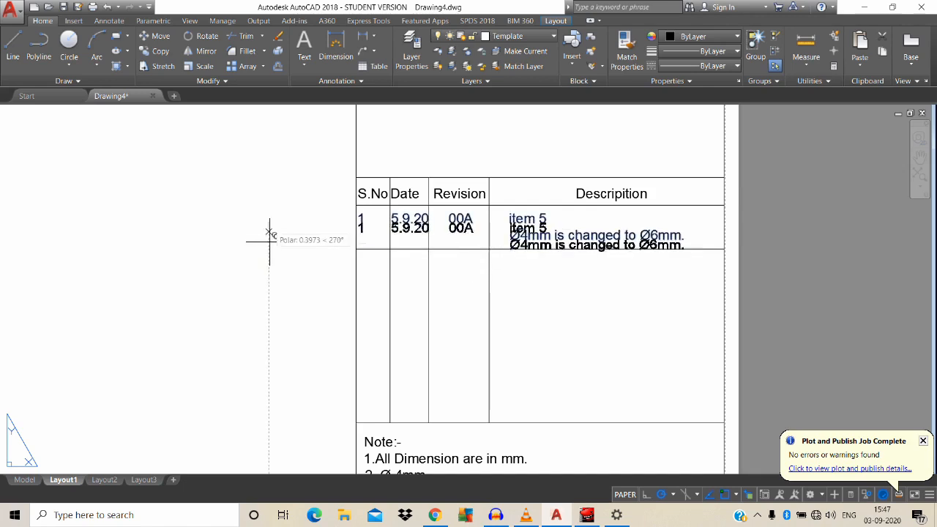
click(269, 266)
key(Escape)
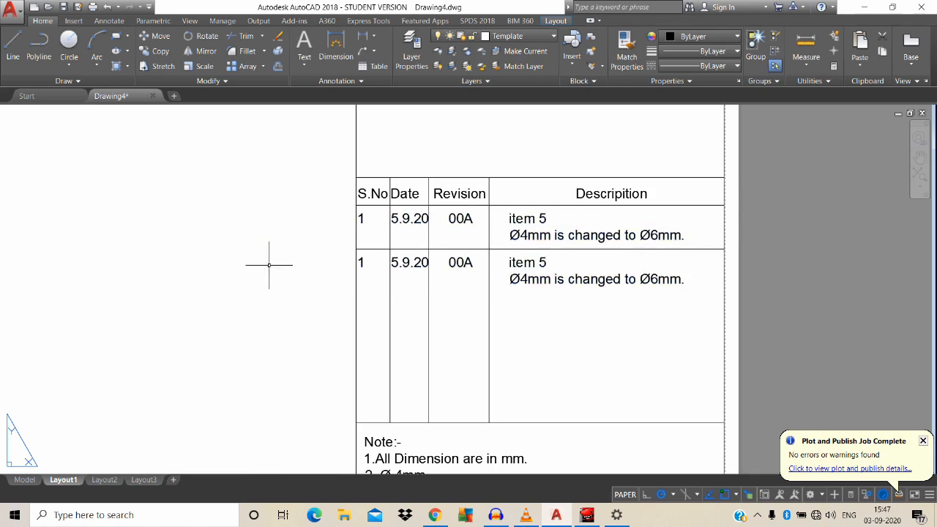
Change the serial number in the second revision row to "2"
click(363, 263)
double_click(362, 262)
text(2)
key(ctrl+Return)
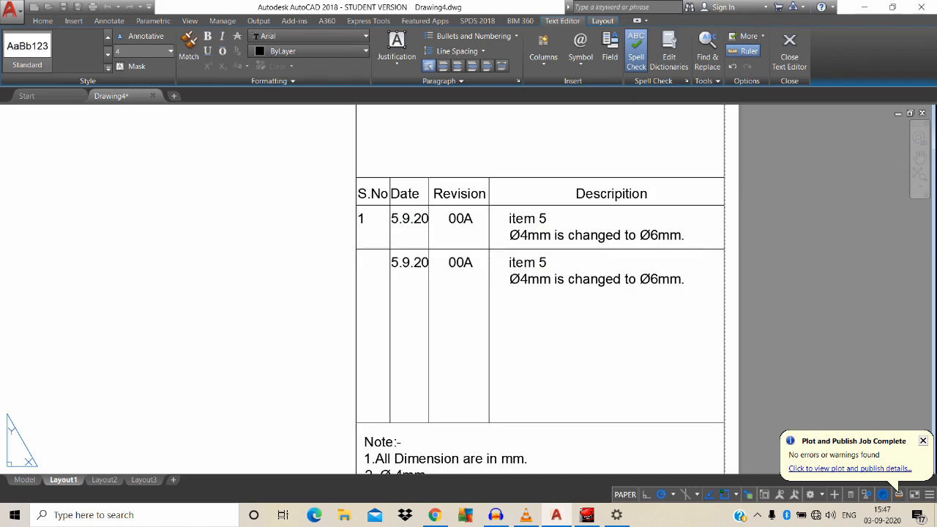
Change the date in the second revision row to "9.9.20"
double_click(397, 262)
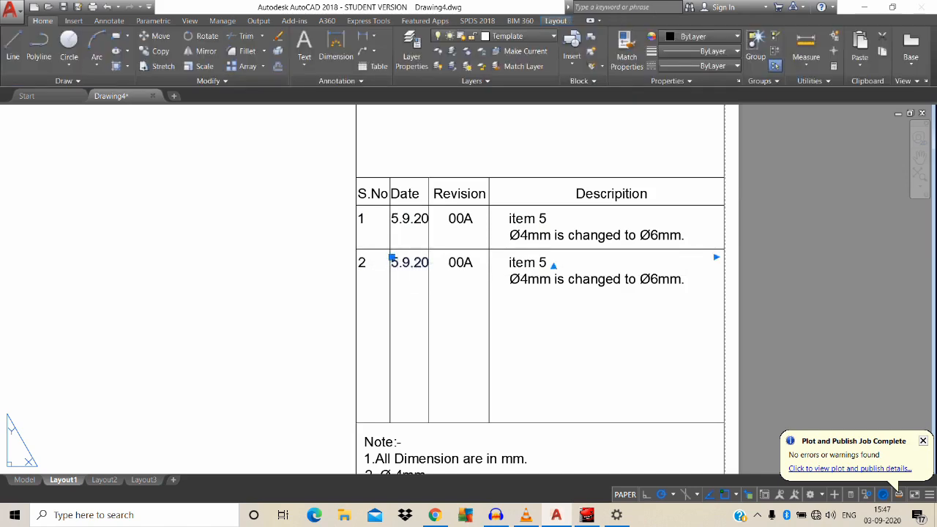
key(BackSpace)
text(10)
key(BackSpace)
key(BackSpace)
text(9)
click(386, 291)
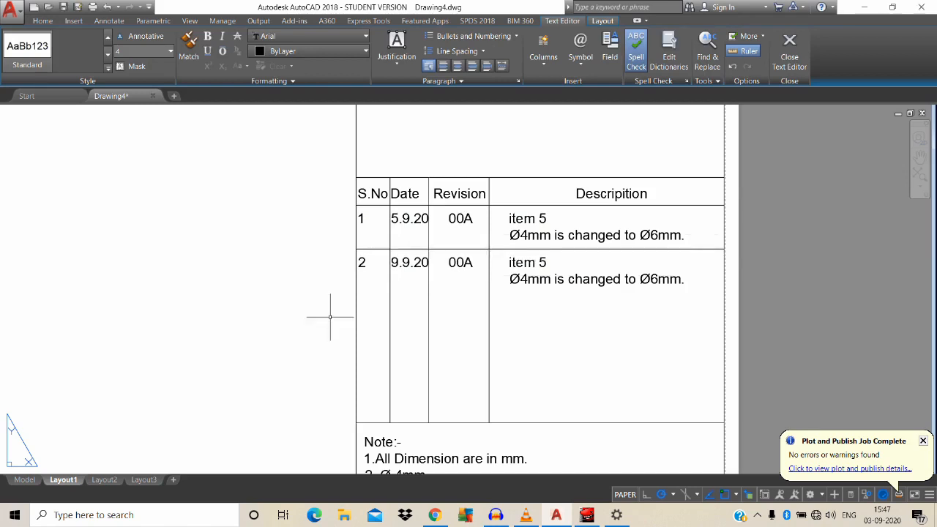
Change the revision code in the second revision row to "00B"
click(458, 263)
double_click(459, 262)
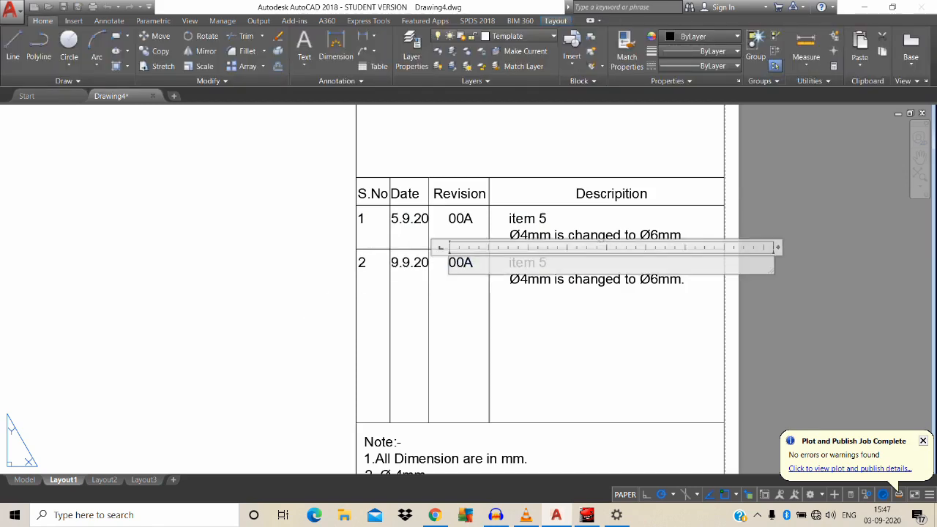
key(BackSpace)
text(B)
click(287, 316)
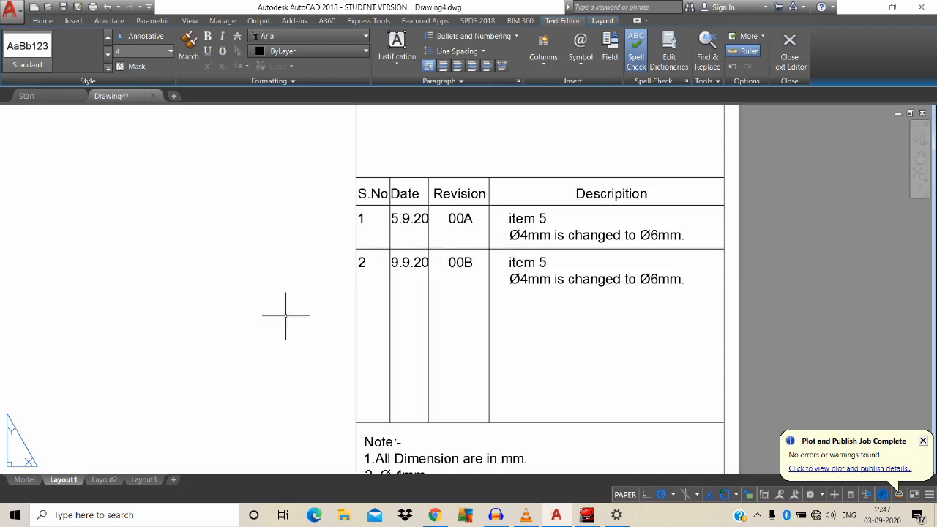
Edit the second row's description to read "item 2" and "Ø6mm is changed to Ø4mm."
click(546, 262)
double_click(546, 262)
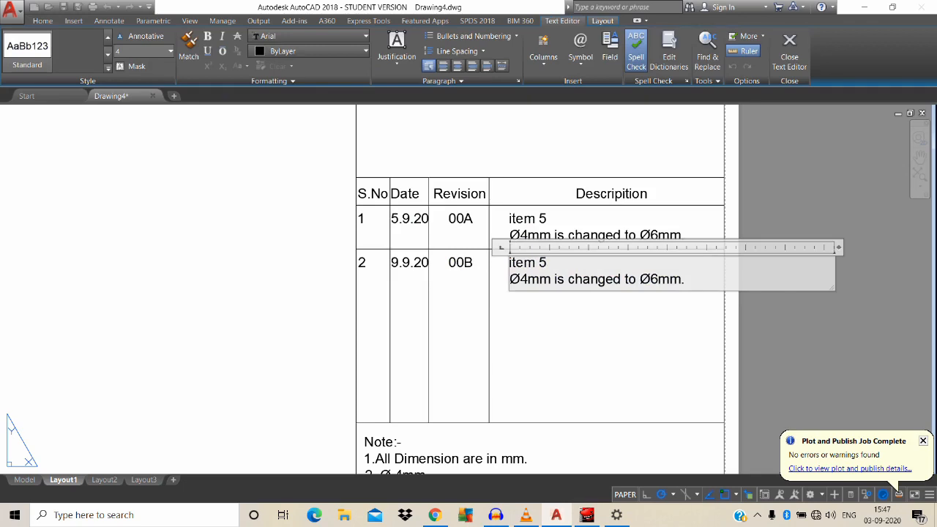
key(BackSpace)
text(2)
click(529, 279)
key(BackSpace)
text(6)
click(658, 279)
key(BackSpace)
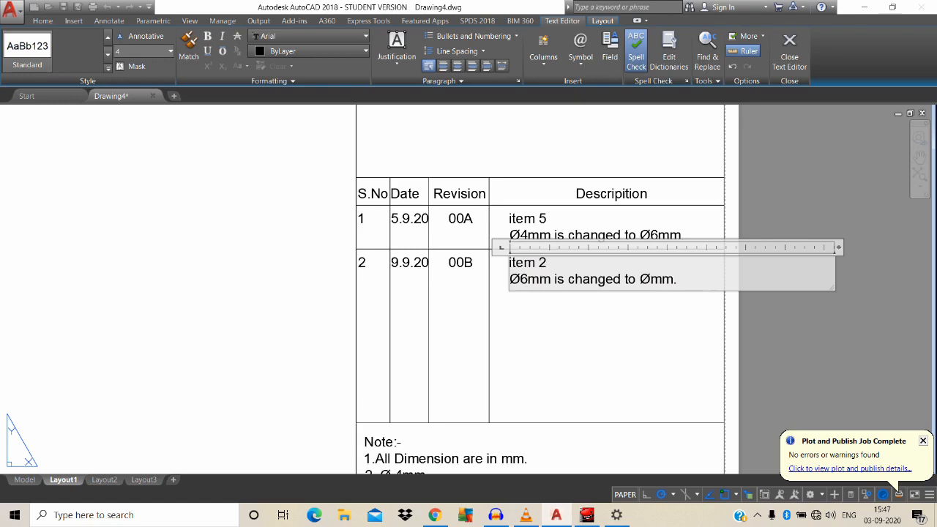
text(4)
click(638, 324)
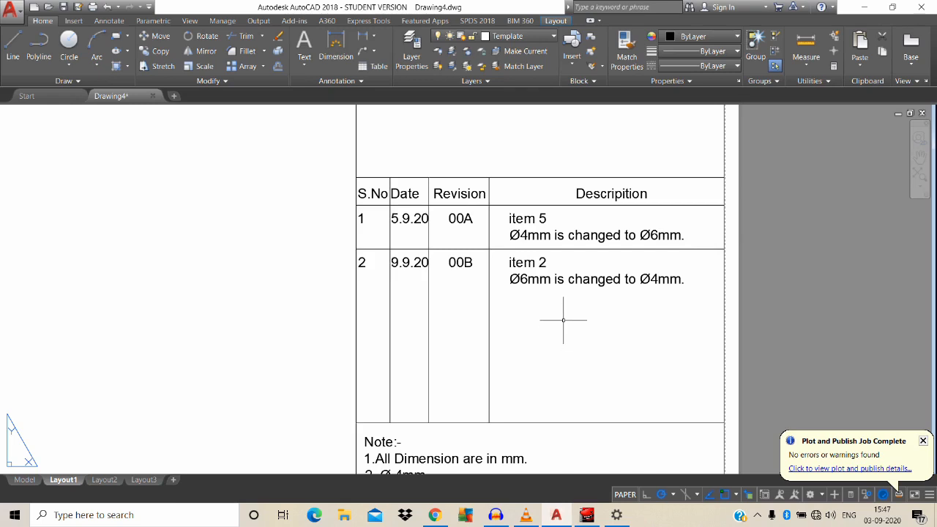
scroll(564, 317, down, 2)
middle_drag(558, 308, 565, 203)
middle_drag(584, 235, 551, 280)
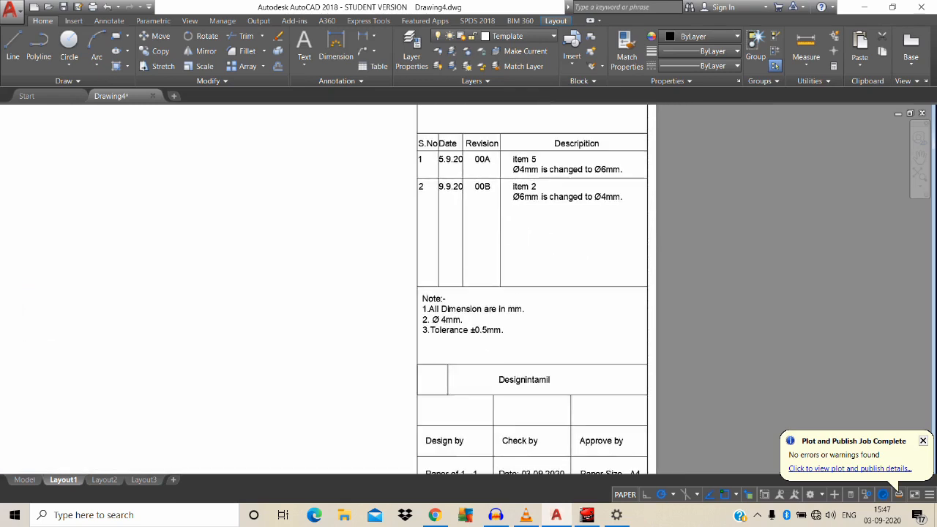
Move the revision table, notes and company row with its logo straight up about 70 mm, away from the signature block
middle_drag(572, 239, 572, 259)
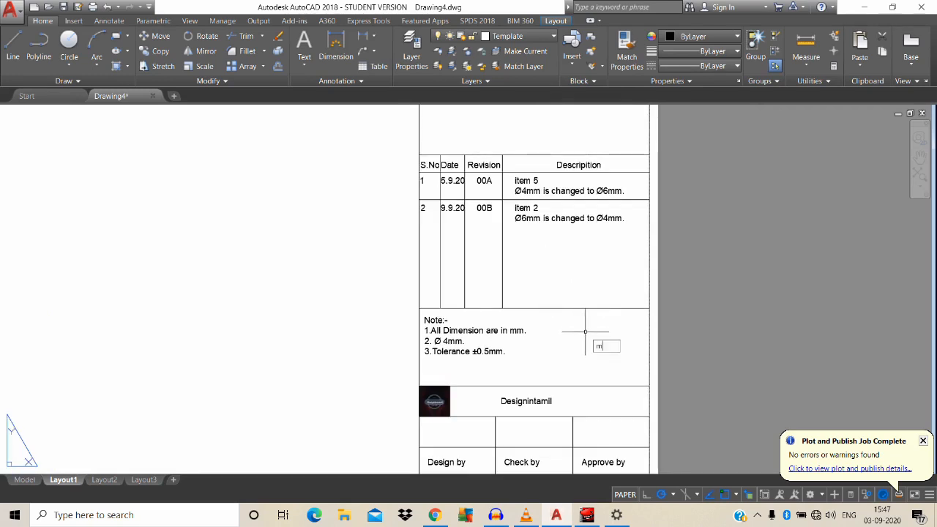
click(556, 373)
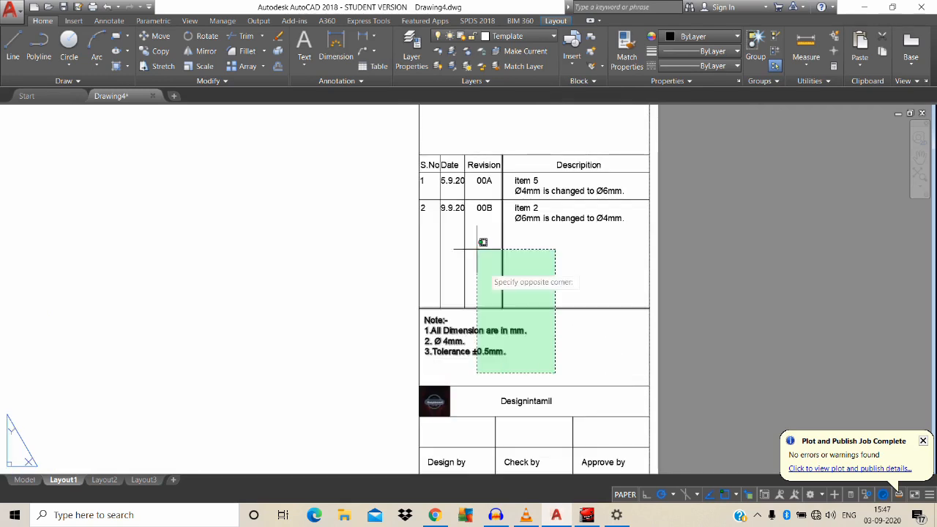
click(432, 135)
click(618, 251)
click(577, 155)
middle_drag(546, 256, 585, 171)
click(609, 318)
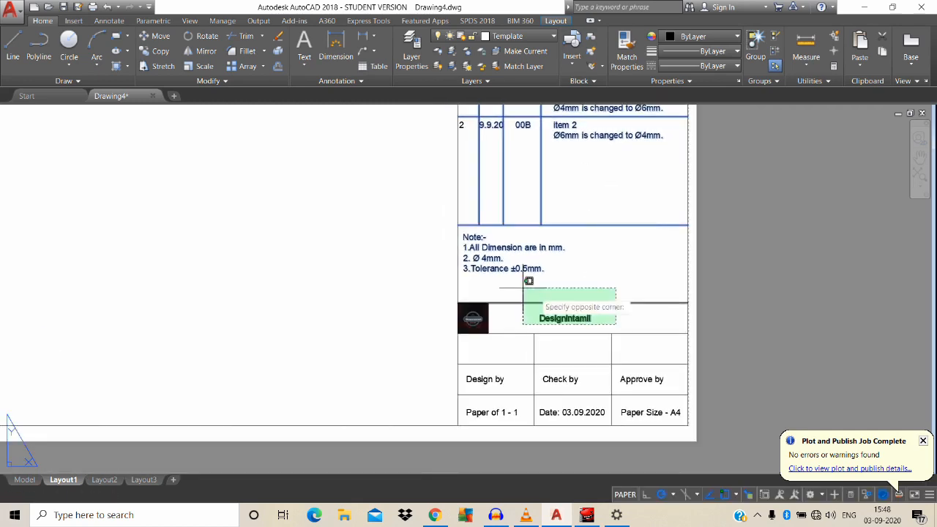
click(478, 287)
key(Return)
click(452, 331)
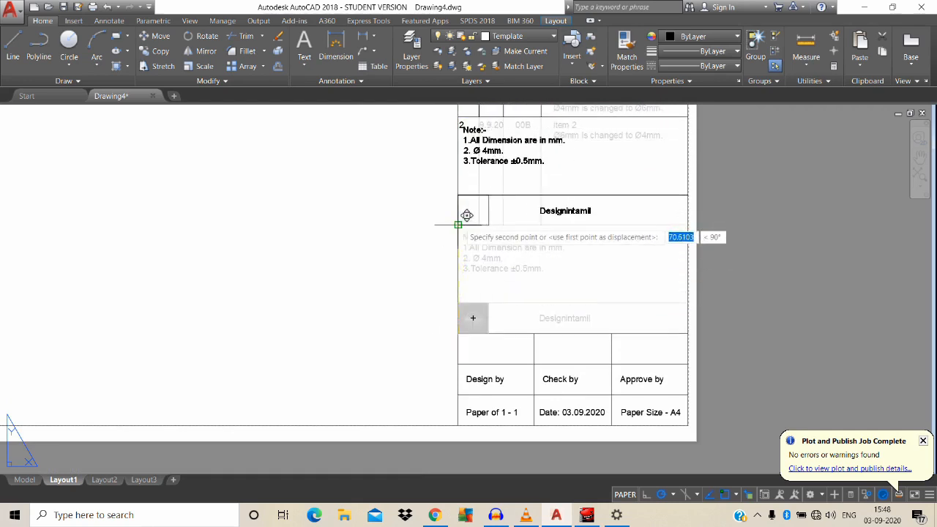
click(457, 225)
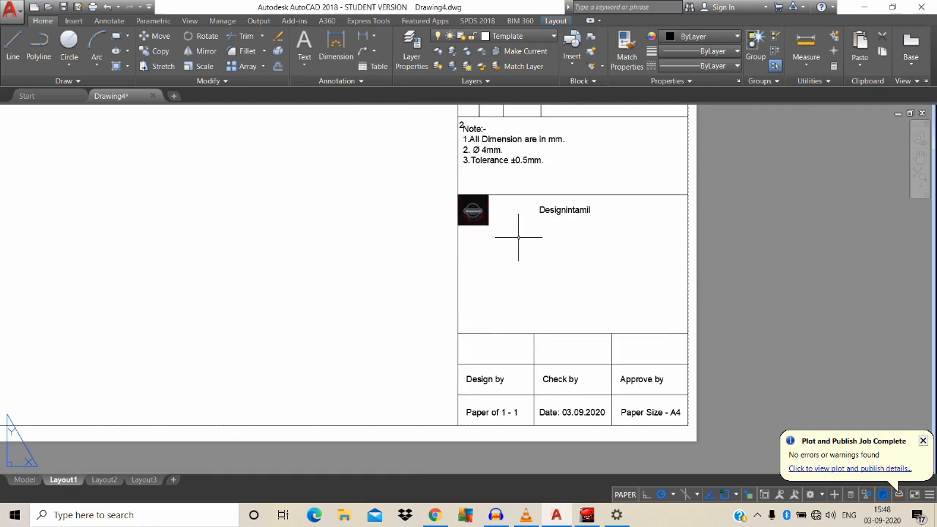
Draw a horizontal line along the underside of the company row and trim its overhang beyond the sheet border
key(Return)
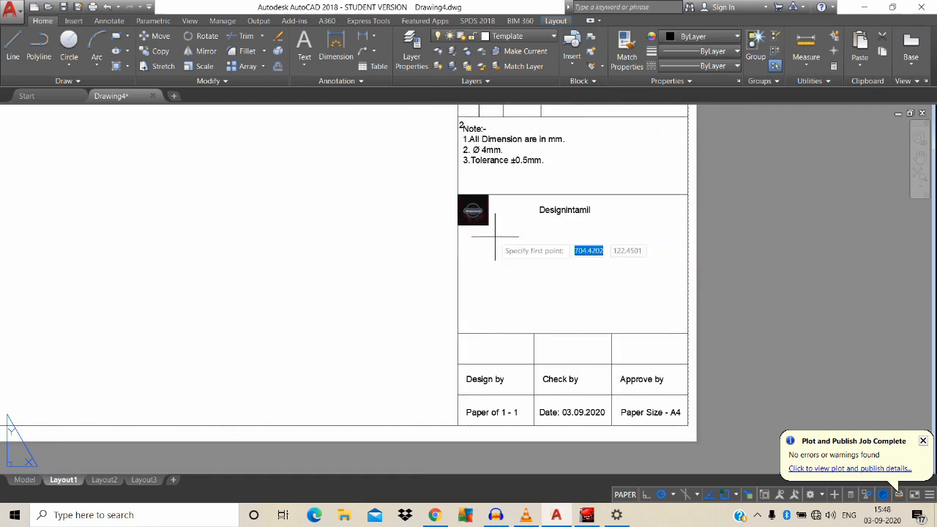
click(457, 224)
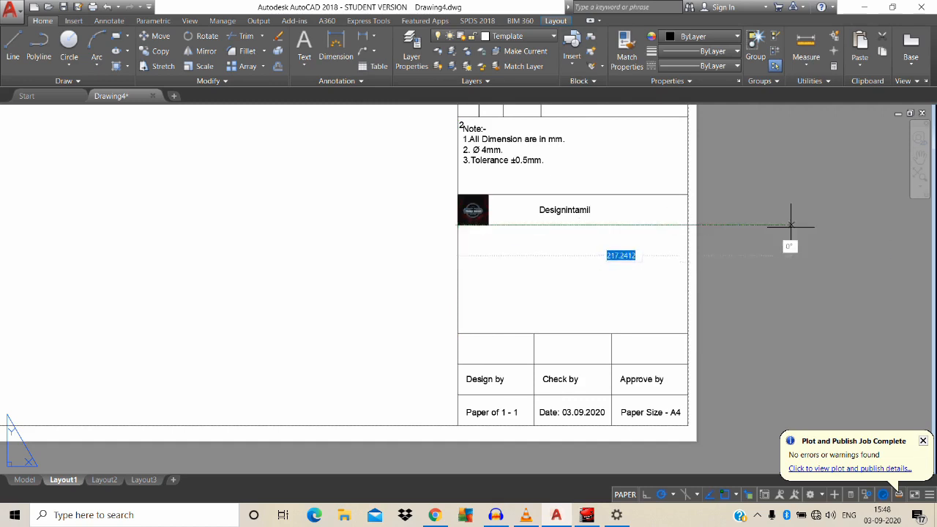
key(Escape)
text(tr)
key(Return)
key(Return)
click(786, 272)
click(755, 209)
key(Escape)
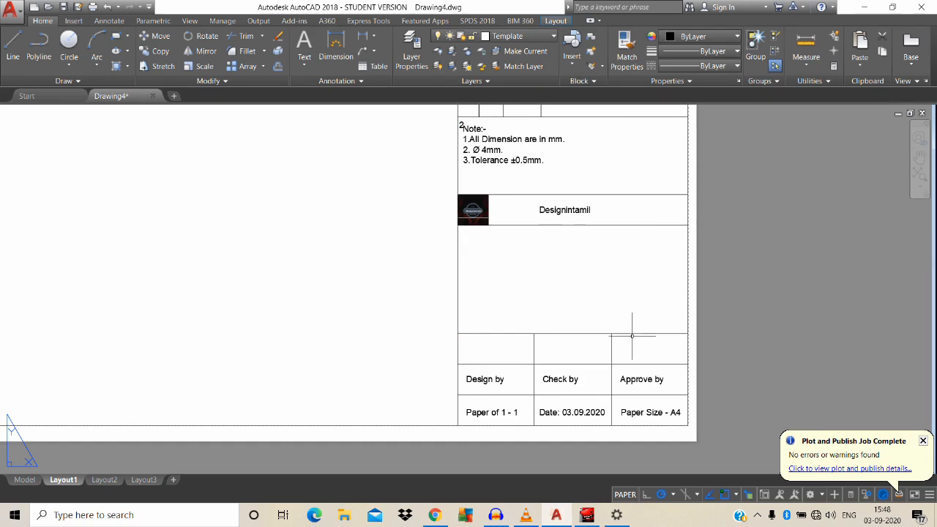
Offset the signature block's top line upward twice at equal spacing to form two new title rows
text(o)
key(Return)
click(771, 339)
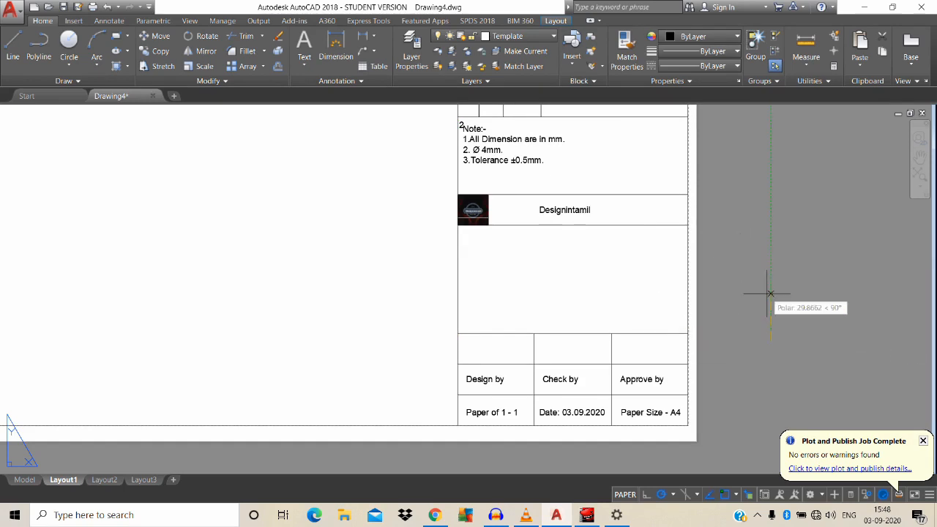
click(770, 293)
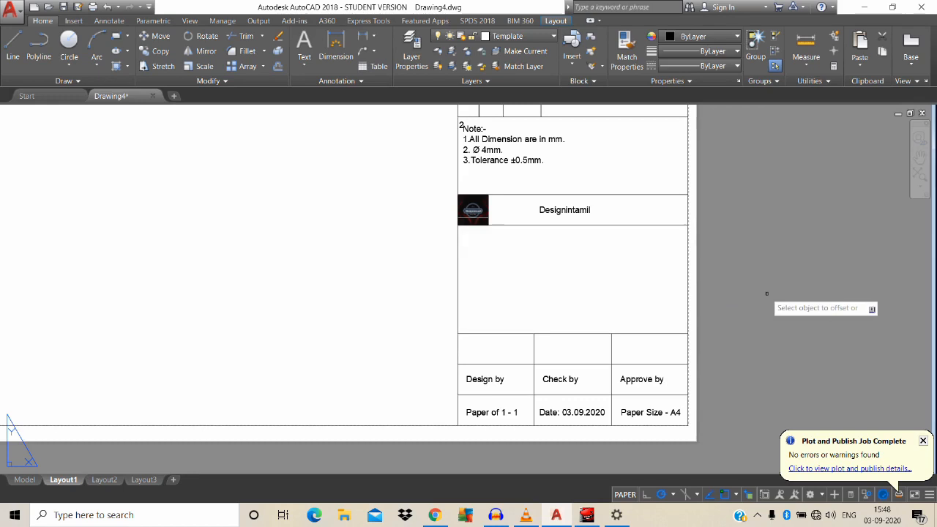
click(588, 334)
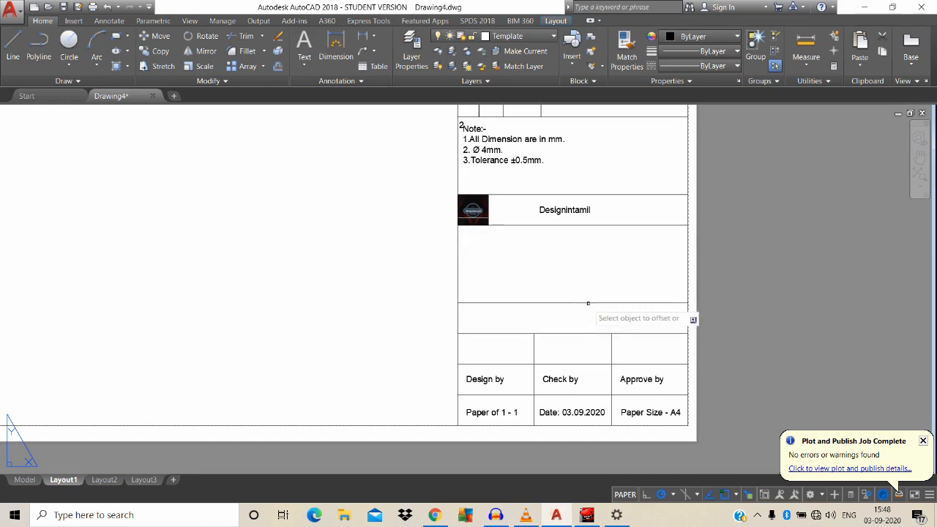
click(593, 265)
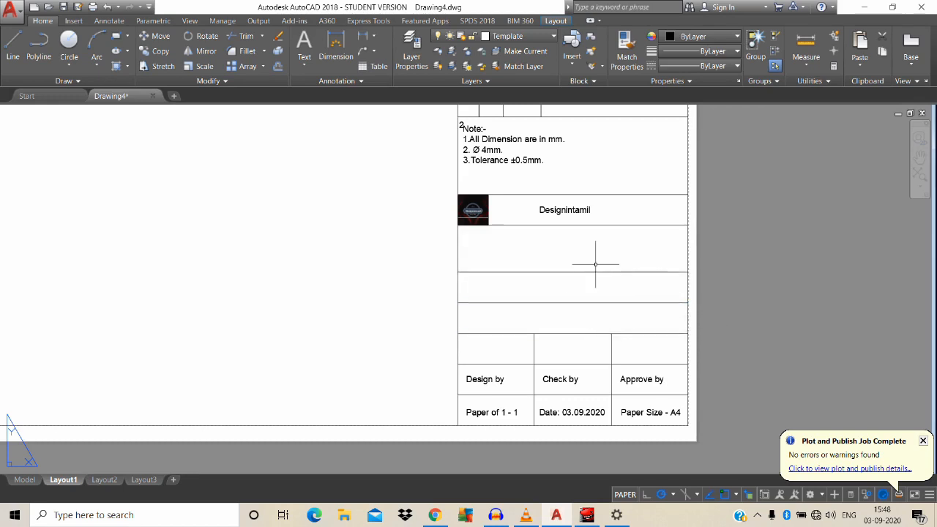
Copy the "Check by" label into the start of both new title rows
text(co)
key(Return)
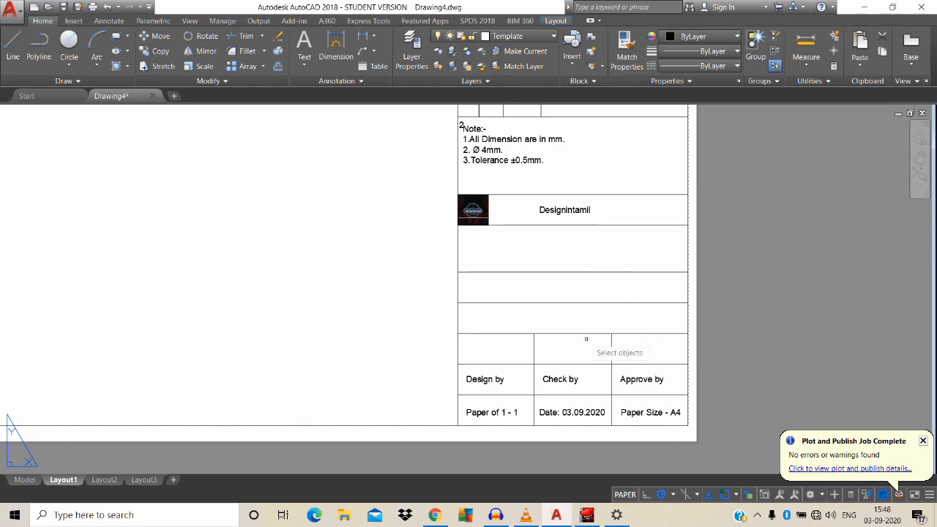
click(560, 380)
key(Return)
click(561, 380)
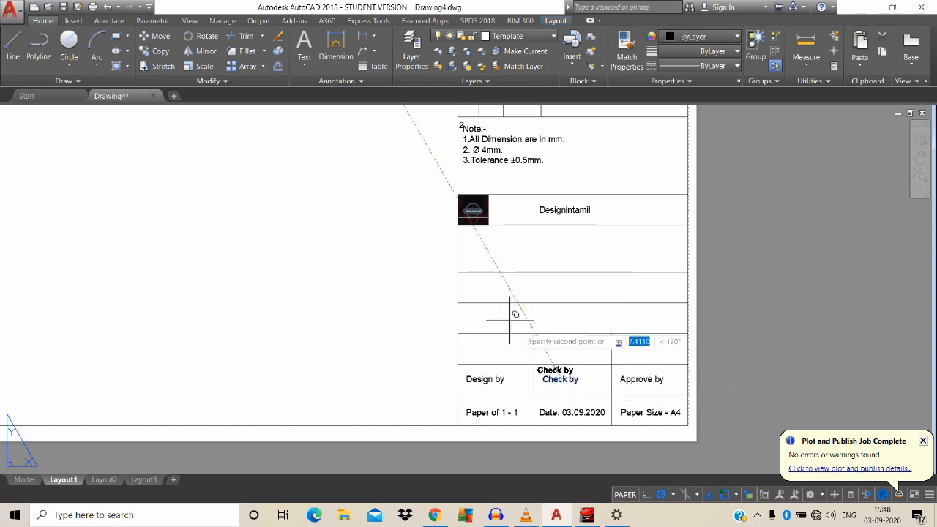
click(480, 285)
click(480, 316)
key(Return)
Change the label copied into the upper new row to "Drawing No:- 00JB554C"
double_click(479, 286)
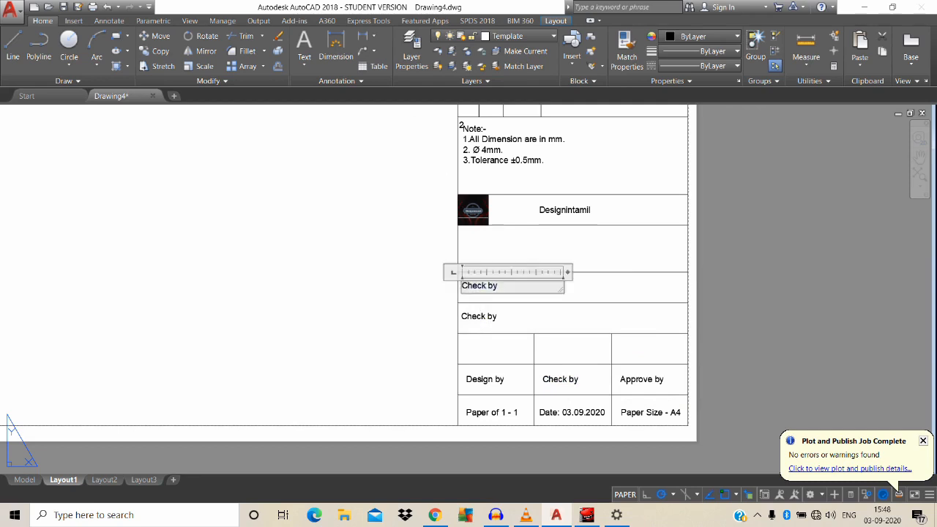
text(Drawing)
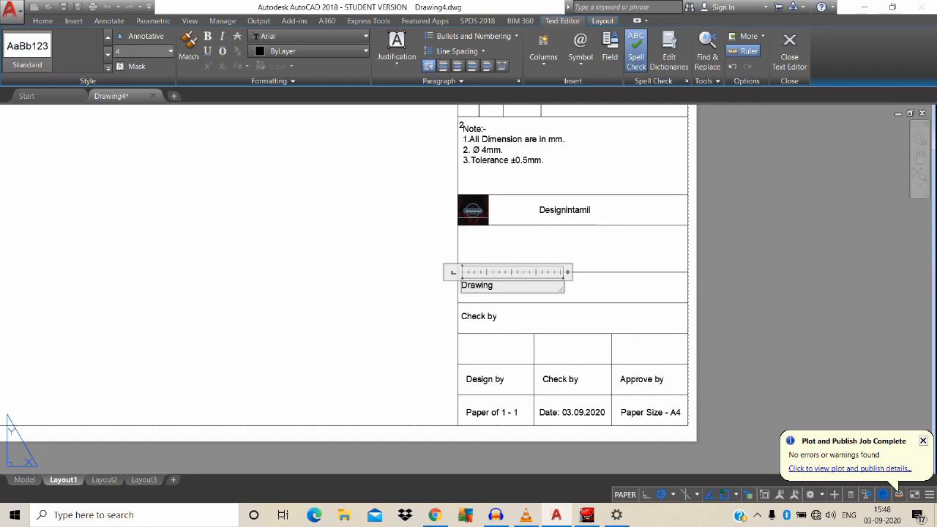
text( No:-)
text(00)
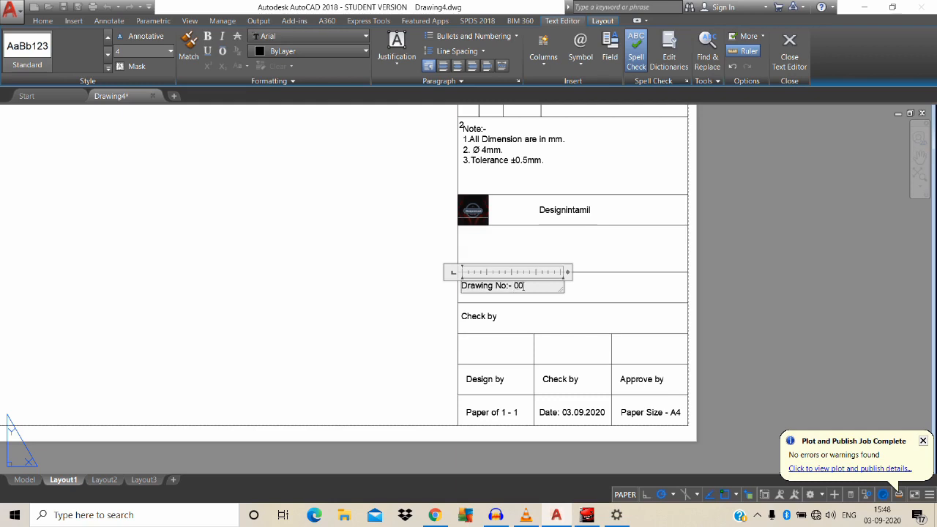
text(JB554C)
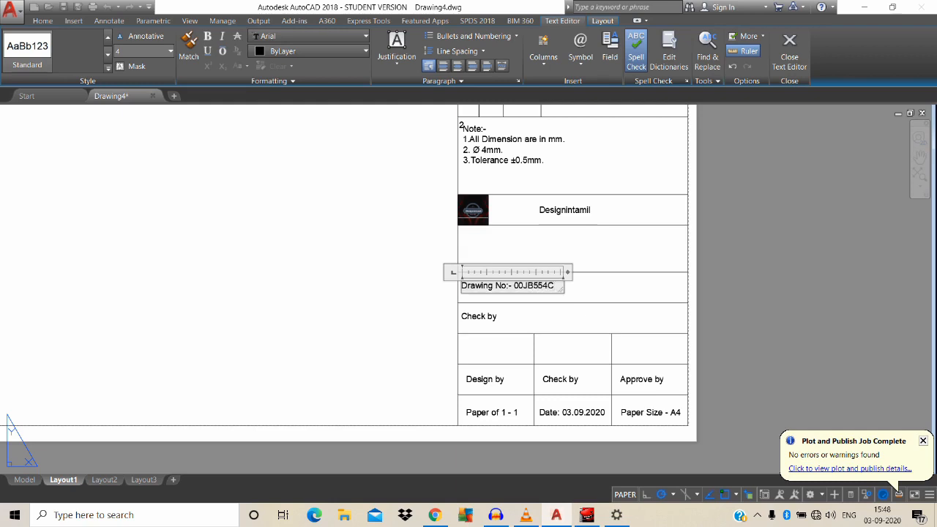
click(384, 293)
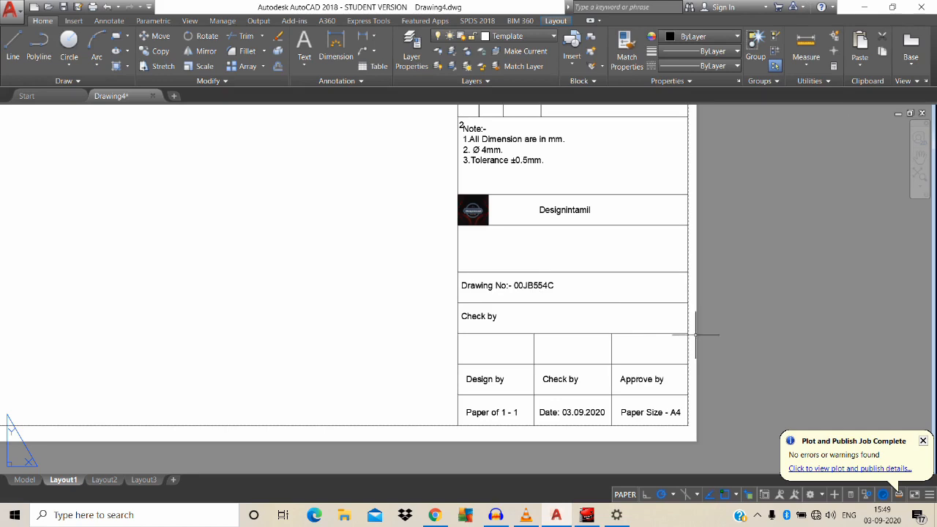
Change the label copied into the lower new row to "Drawing Name/Title:- volvo Compact Segment" and widen its text box to fit one line
click(479, 317)
double_click(480, 317)
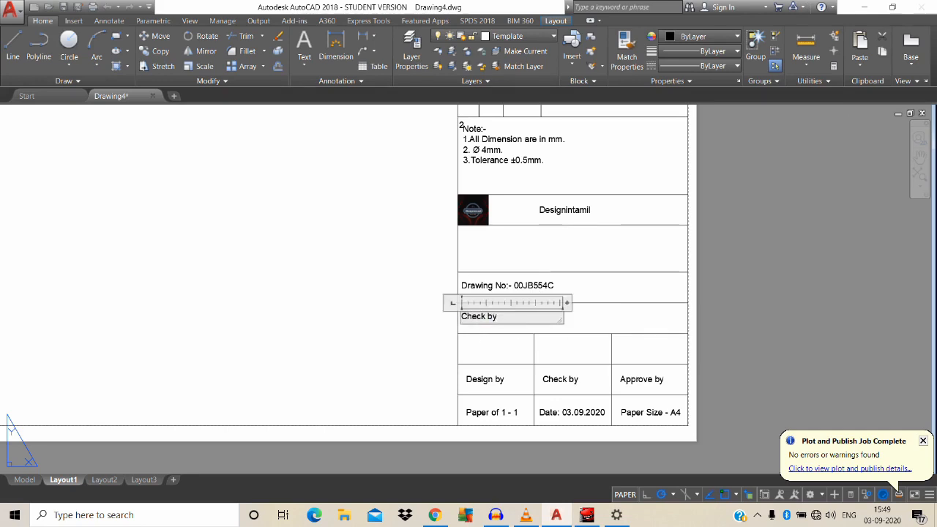
text(D)
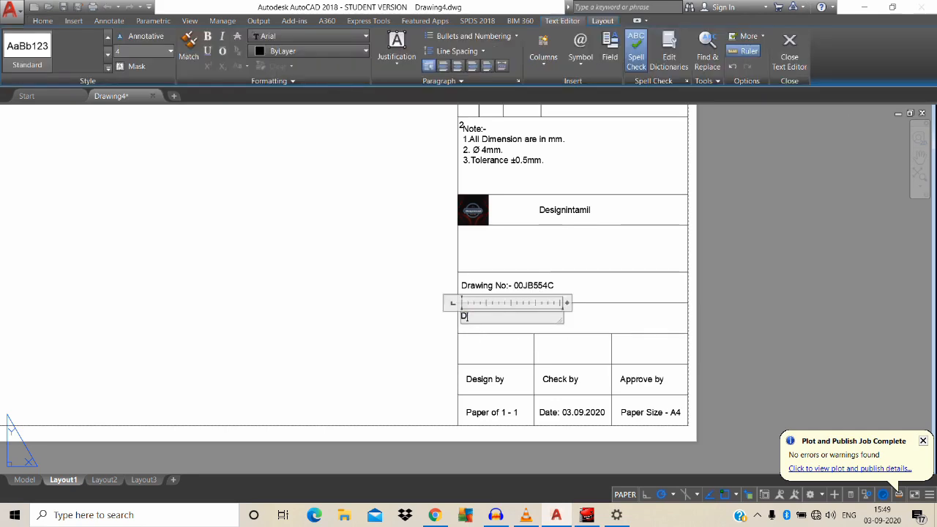
text(rawing )
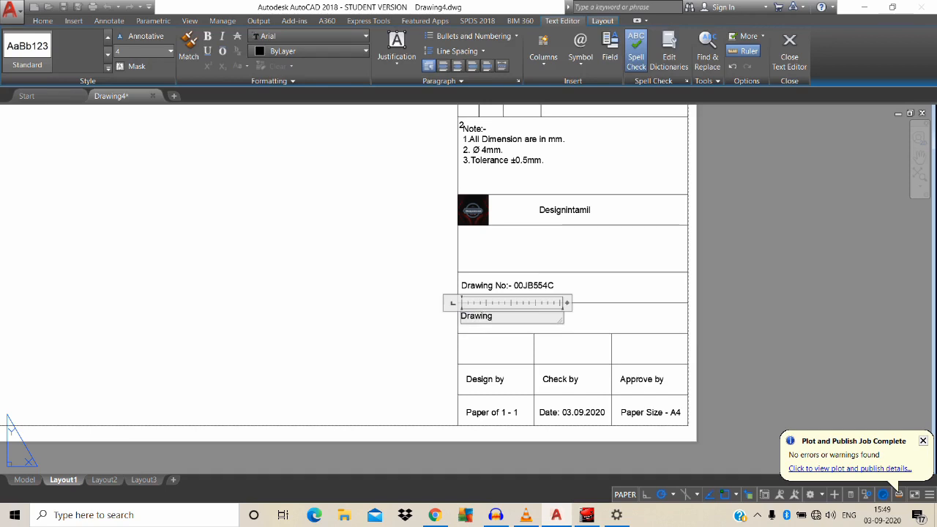
text(Name/Title:-)
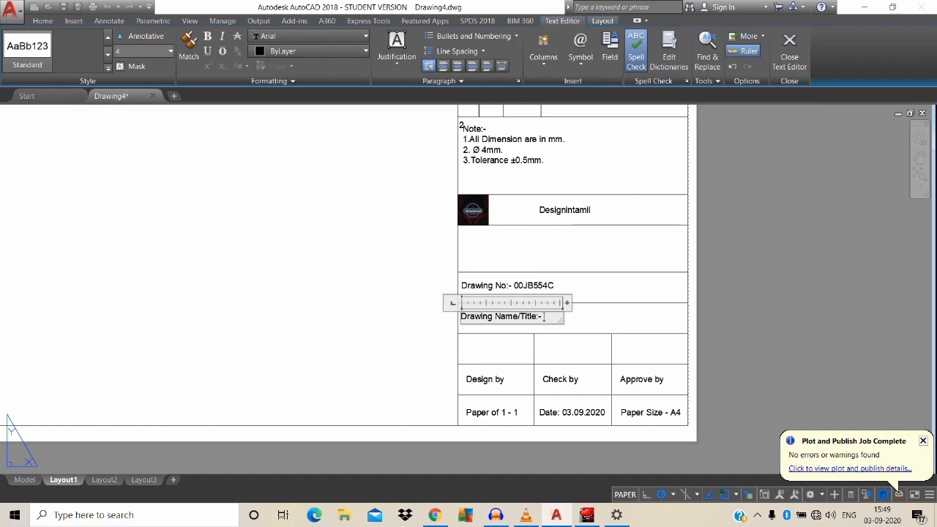
text(volvo)
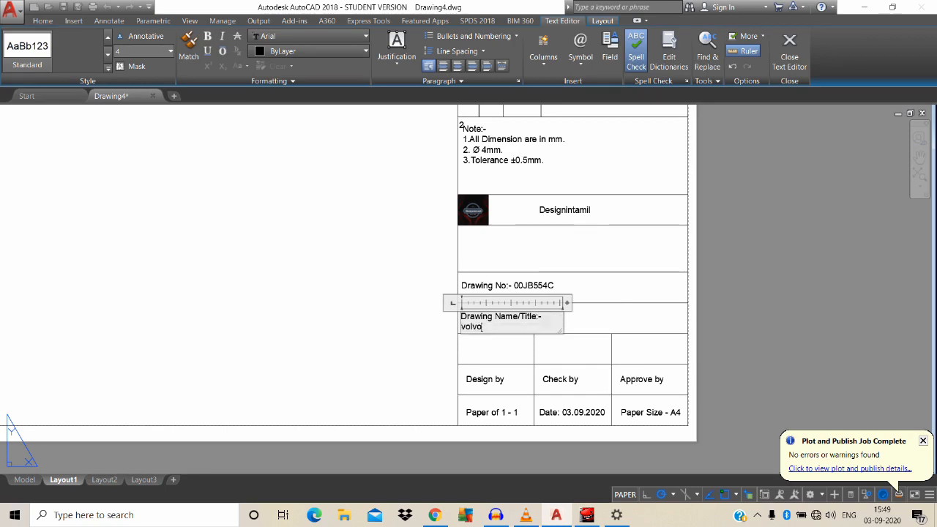
text( car)
key(BackSpace)
key(BackSpace)
key(BackSpace)
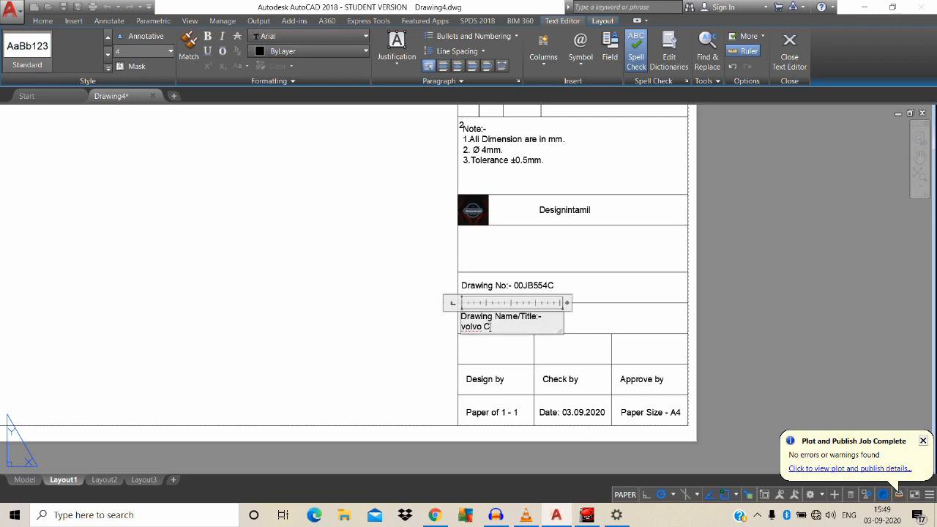
text(Compact Segment)
drag(566, 303, 678, 303)
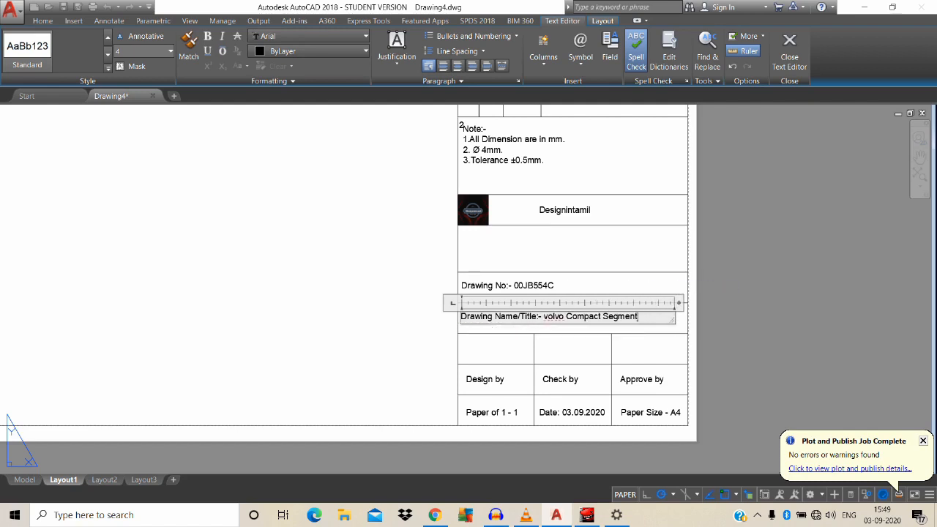
click(387, 325)
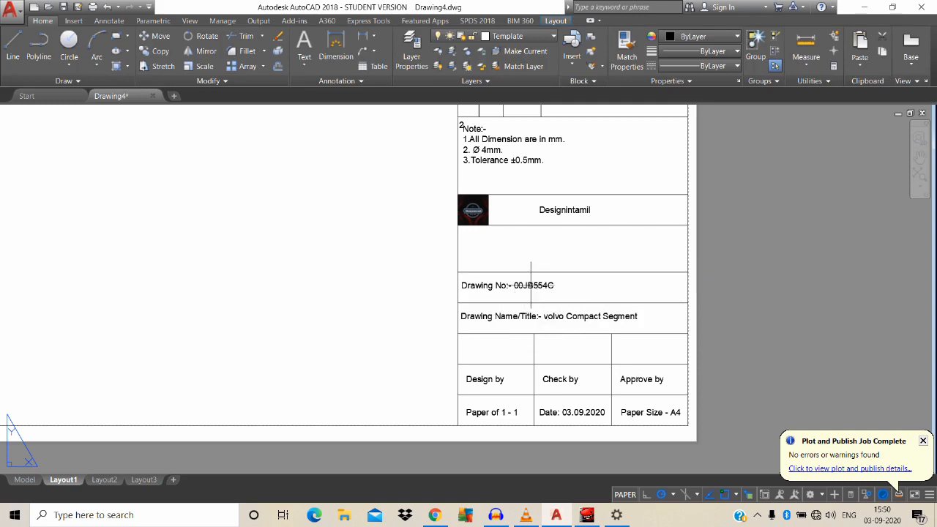
Move the serial numbers 1 and 2 up into their revision table rows, centred in the S.No column
middle_drag(559, 260, 562, 349)
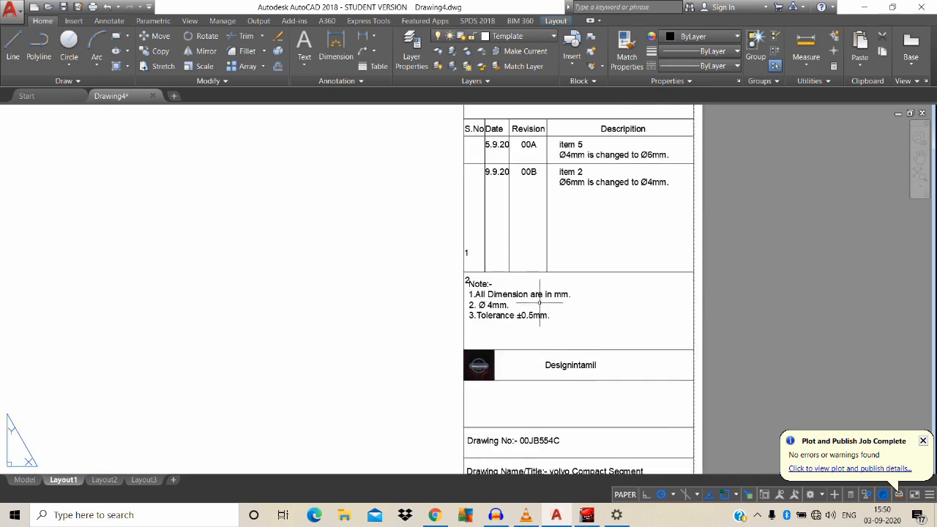
text(m)
key(Return)
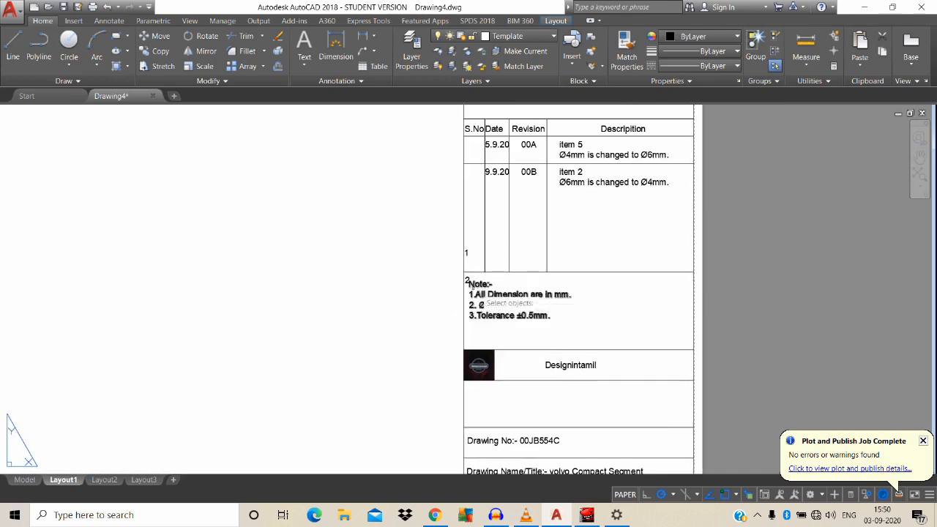
click(466, 280)
key(Return)
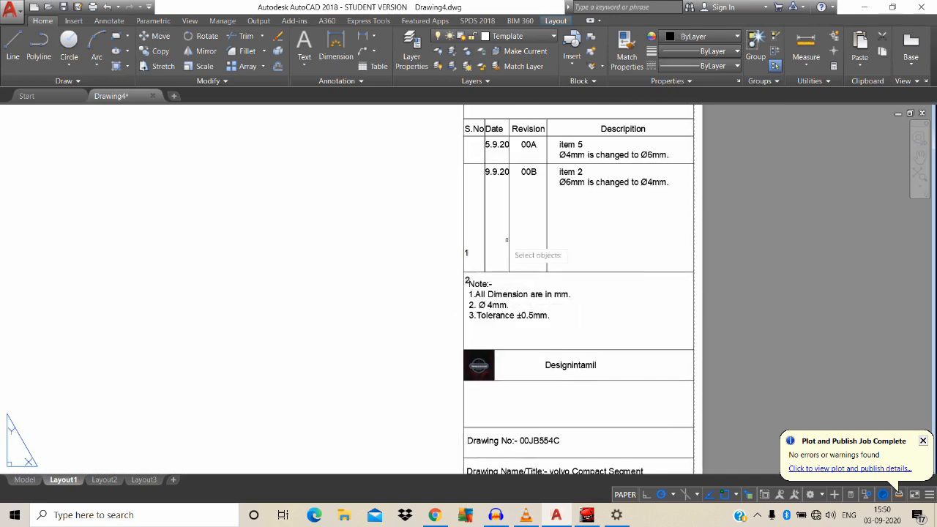
click(532, 256)
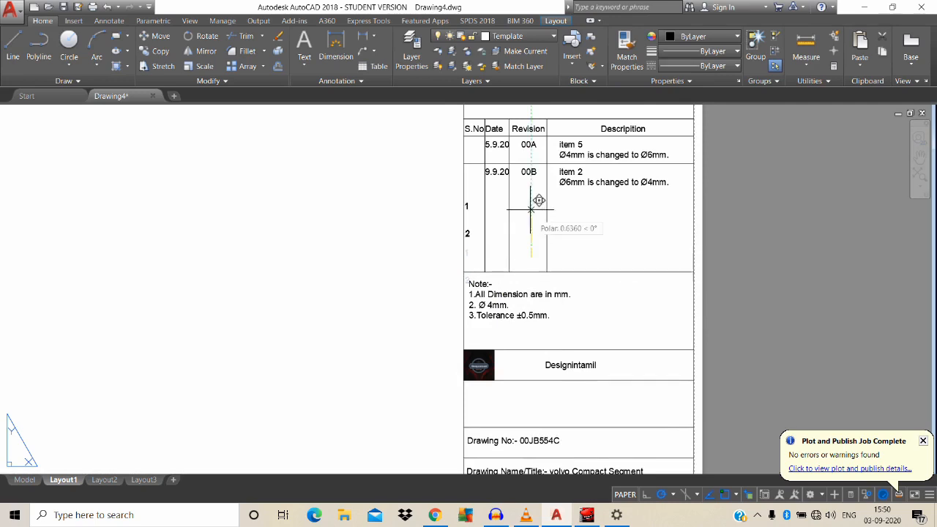
click(548, 143)
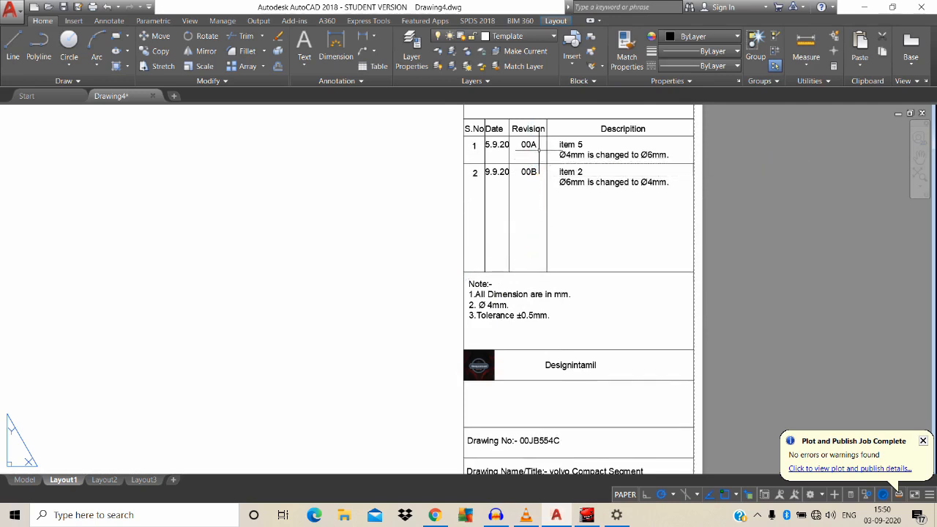
middle_drag(632, 398, 644, 344)
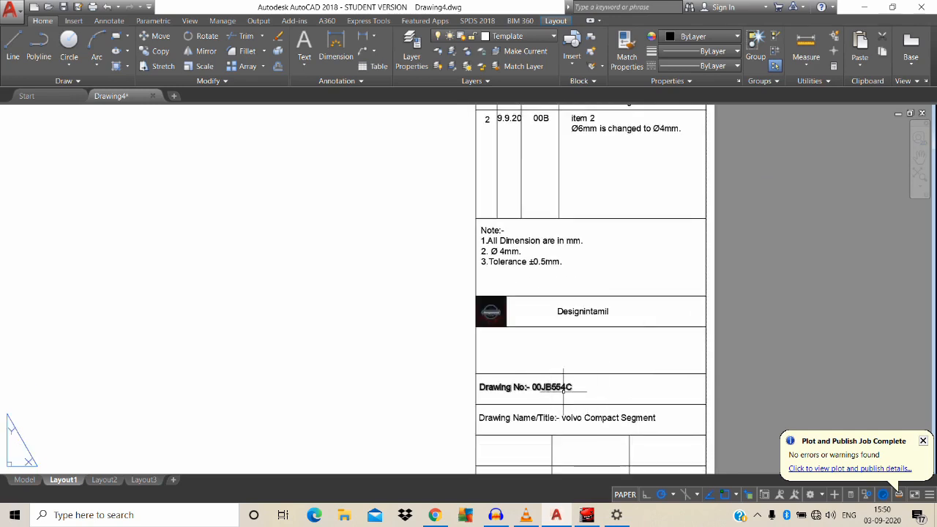
scroll(603, 372, down, 4)
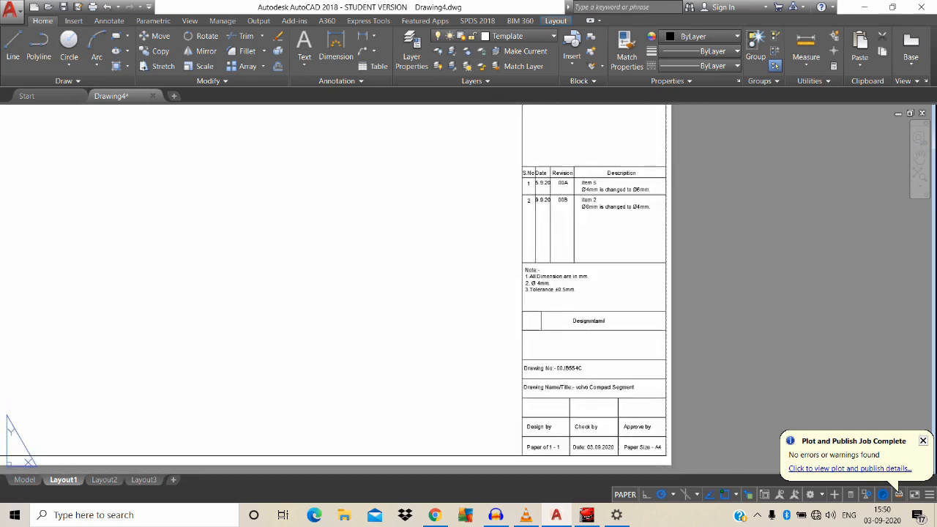
scroll(565, 322, down, 2)
middle_drag(585, 213, 578, 259)
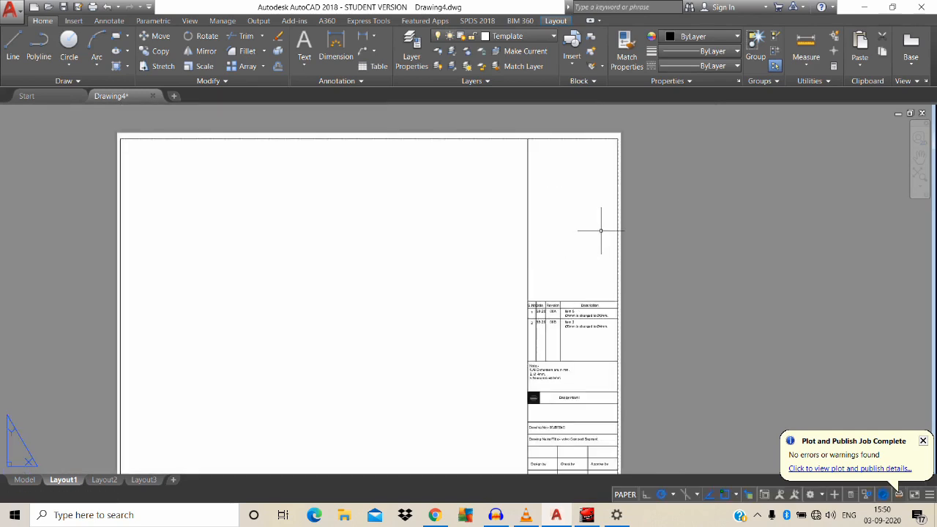
scroll(594, 306, up, 4)
click(588, 303)
click(584, 309)
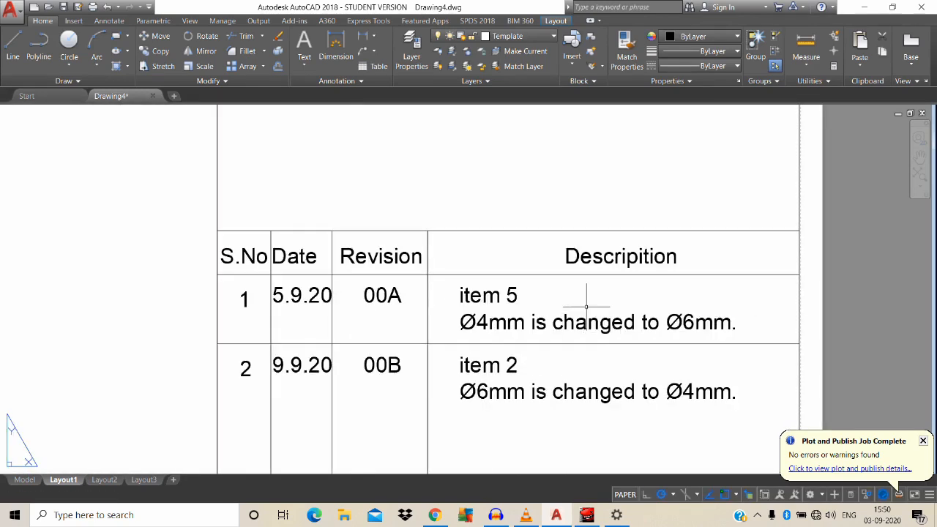
scroll(586, 308, down, 4)
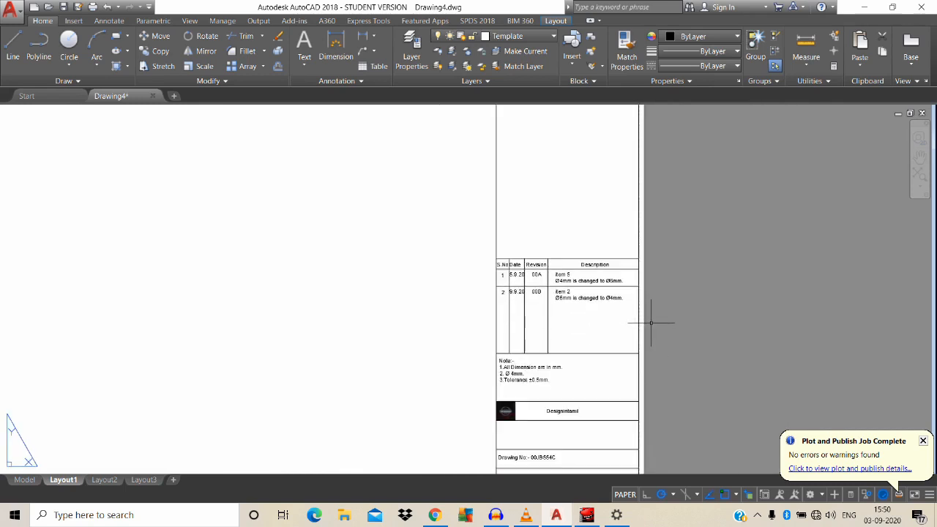
Define a block named "Volvo Segment" from all the objects of the drawing sheet, with millimetres as the block unit
text(b)
key(Return)
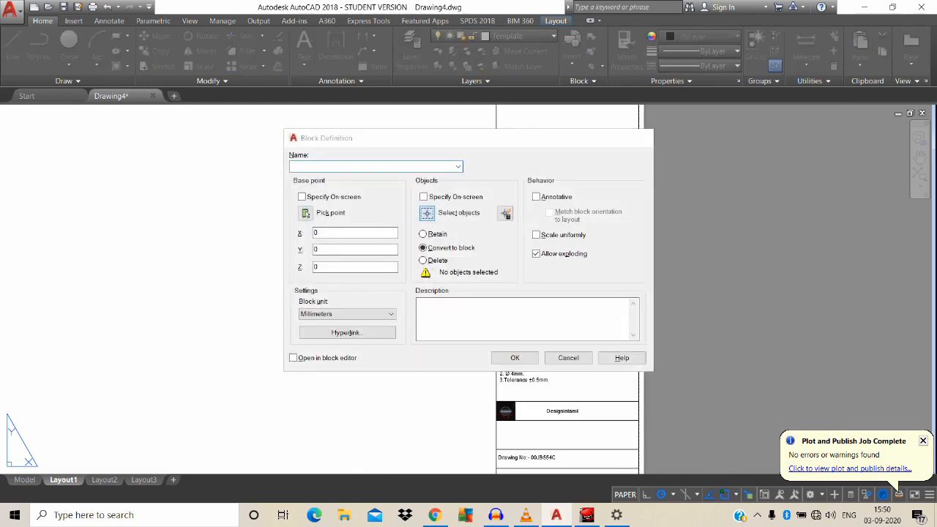
click(427, 212)
scroll(638, 288, down, 4)
click(690, 432)
click(303, 153)
key(Return)
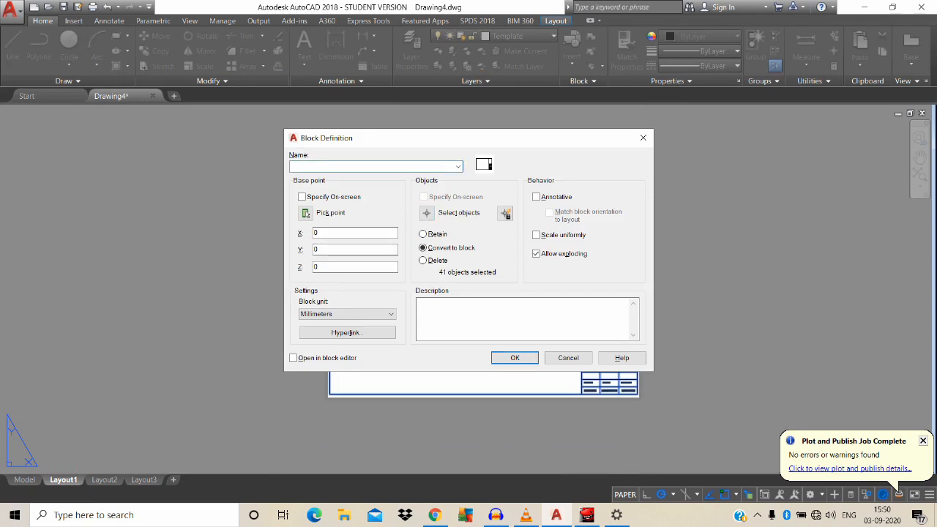
text(Volvo Segment)
click(514, 357)
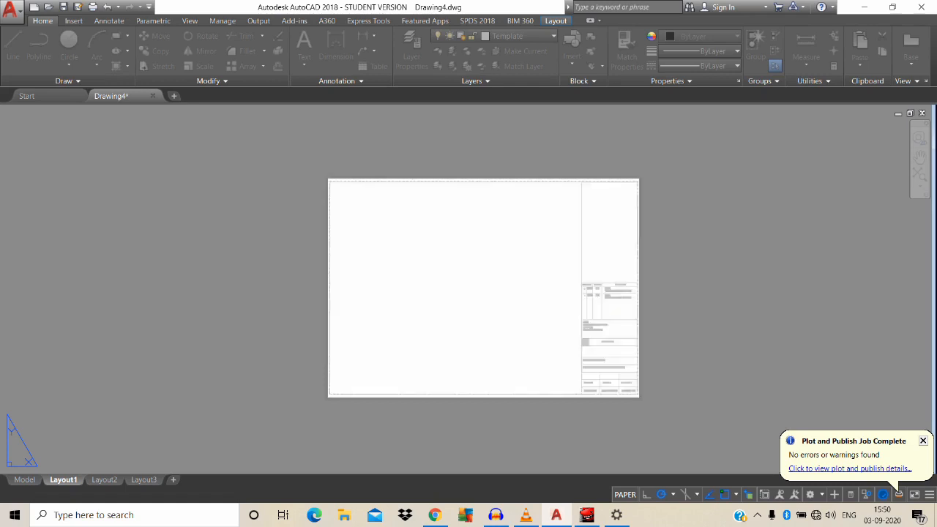
scroll(575, 355, up, 4)
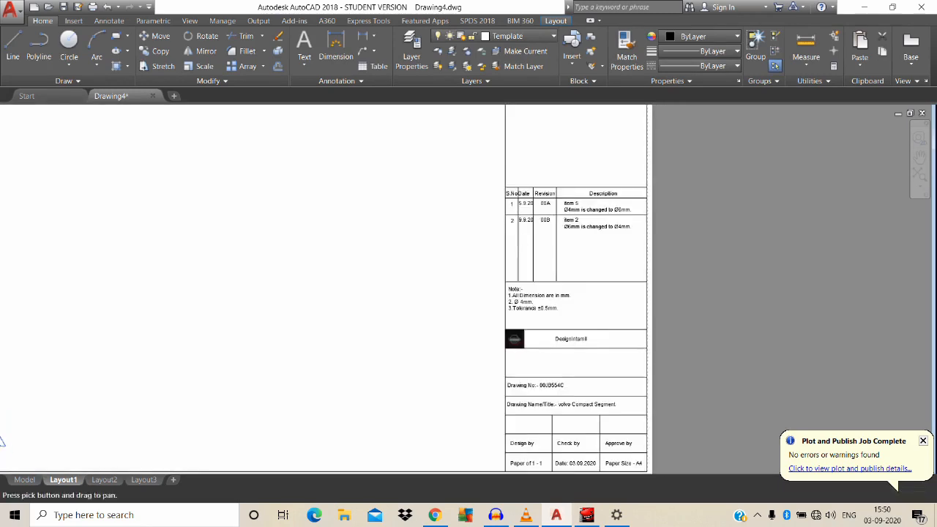
click(567, 297)
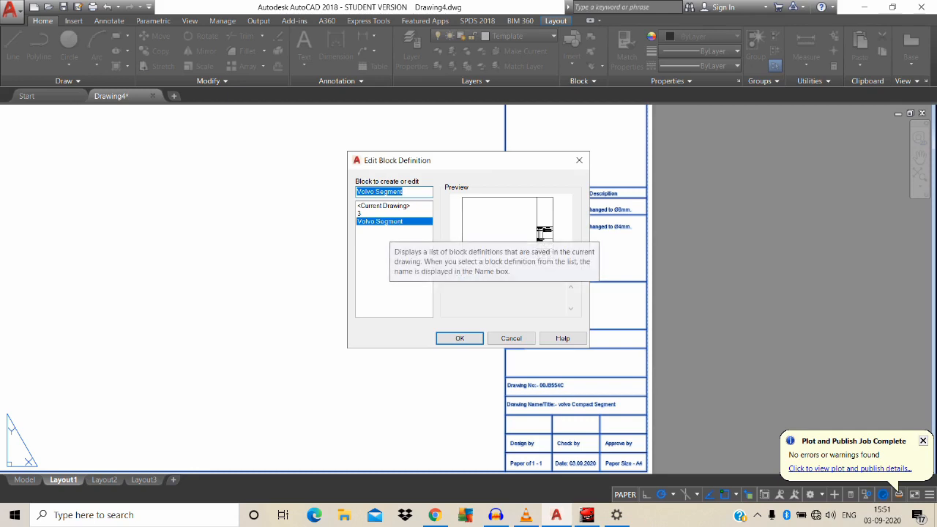
click(579, 161)
scroll(618, 258, down, 1)
middle_drag(618, 258, 629, 322)
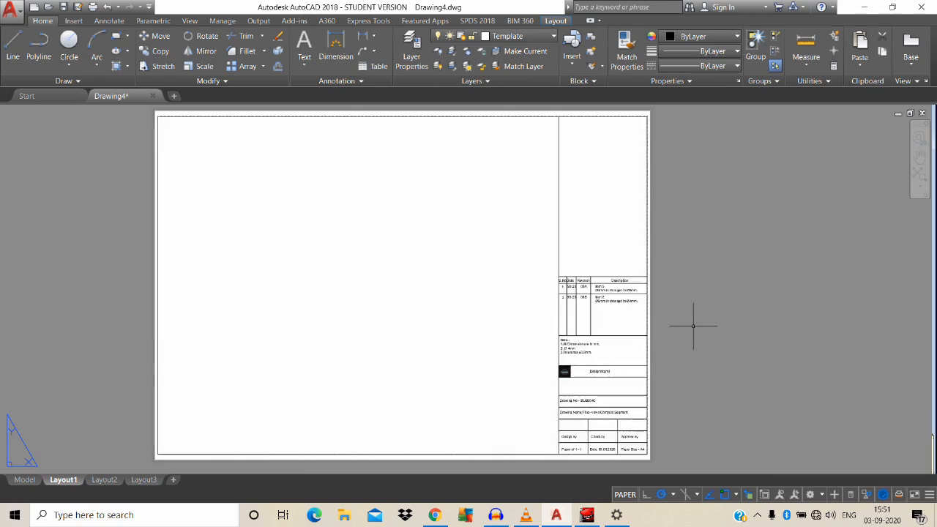
Start saving the drawing as an AutoCAD Drawing Template (*.dwt) in the TEMPLATE AUTOCADD folder on the Desktop
key(ctrl+s)
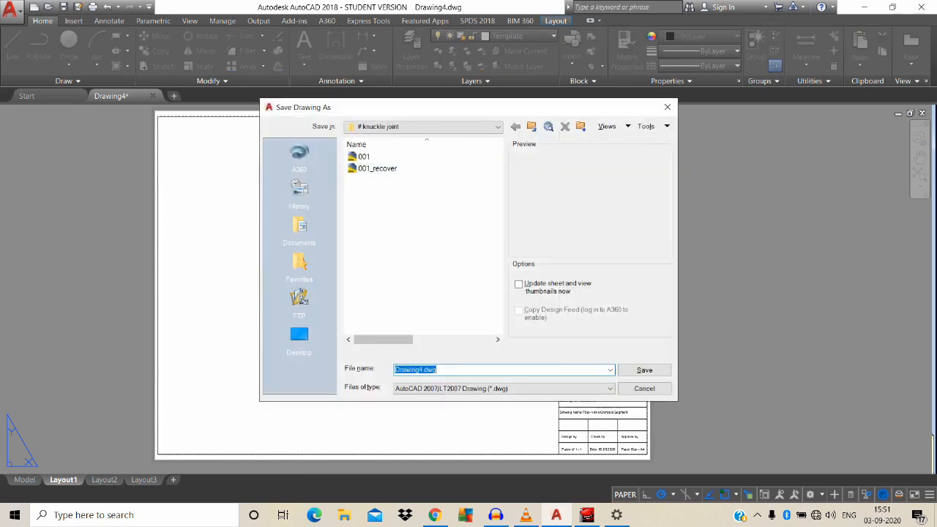
click(503, 389)
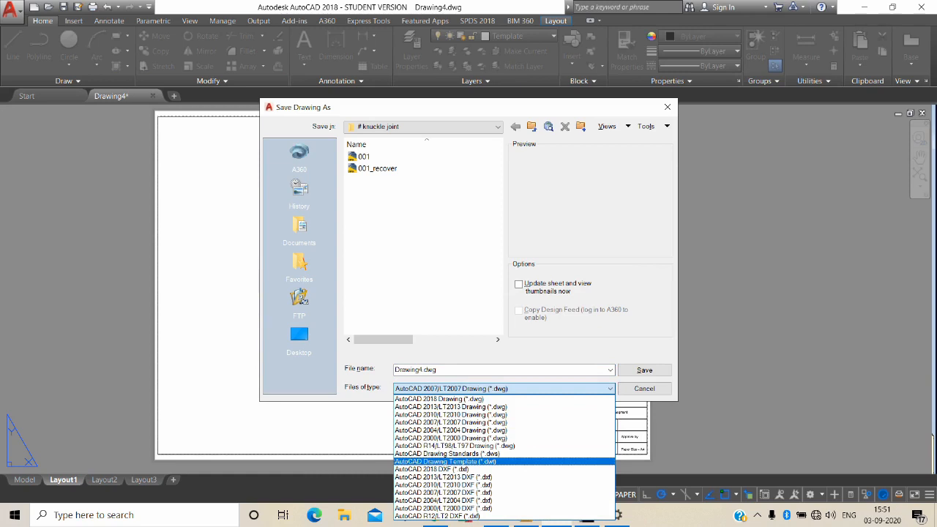
click(445, 462)
click(299, 336)
double_click(394, 273)
Name the template file "A4 in Designintamil" and save it
click(396, 369)
text(D)
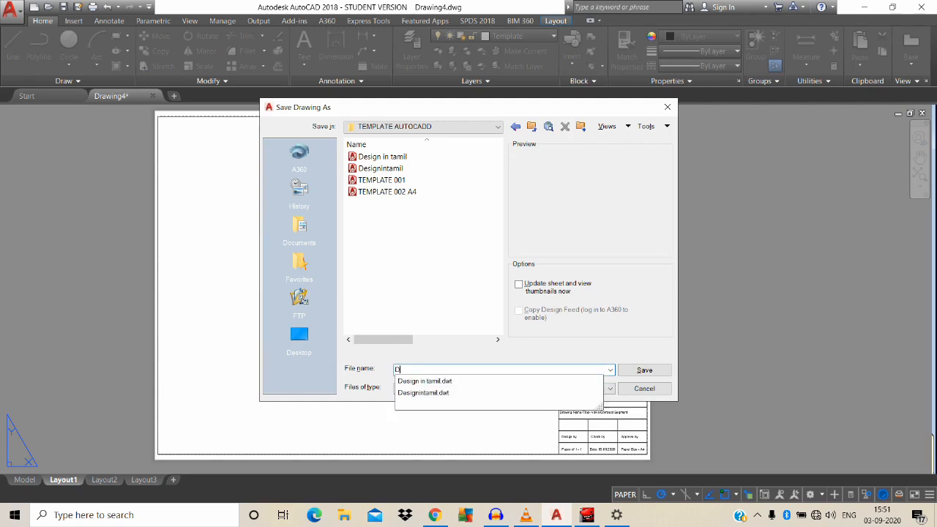
key(BackSpace)
text(A4 in )
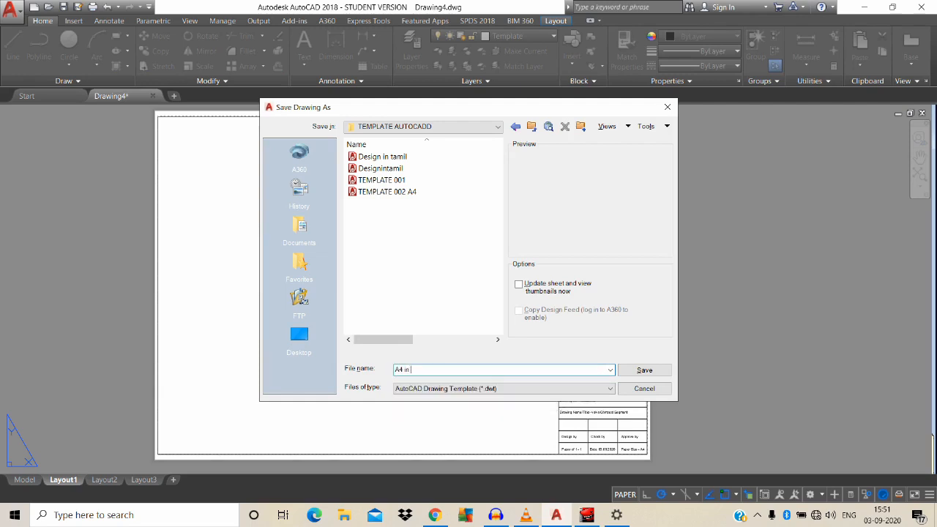
text(Designintamil)
key(Return)
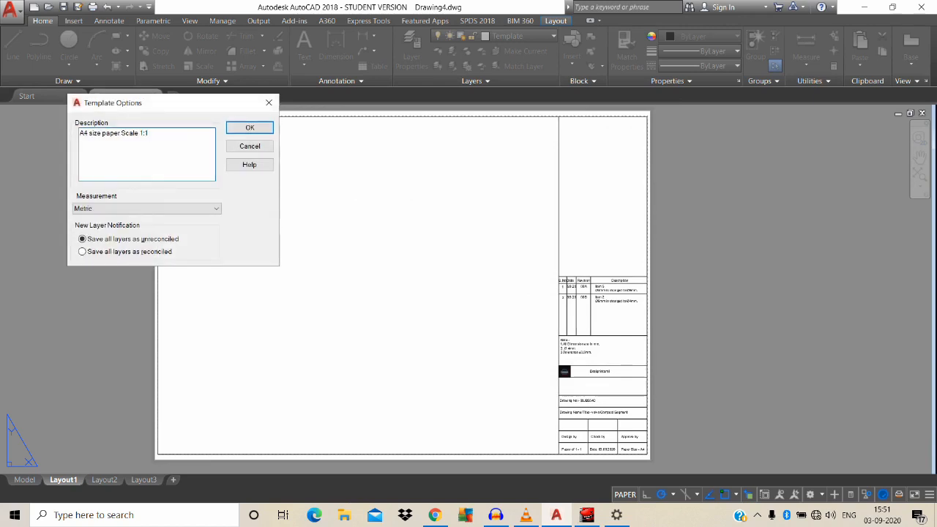
Remove "Scale 1:1" from the end of the template description and accept the metric template options
key(BackSpace)
key(BackSpace)
key(BackSpace)
key(BackSpace)
key(BackSpace)
key(BackSpace)
key(BackSpace)
key(BackSpace)
key(BackSpace)
key(BackSpace)
click(269, 128)
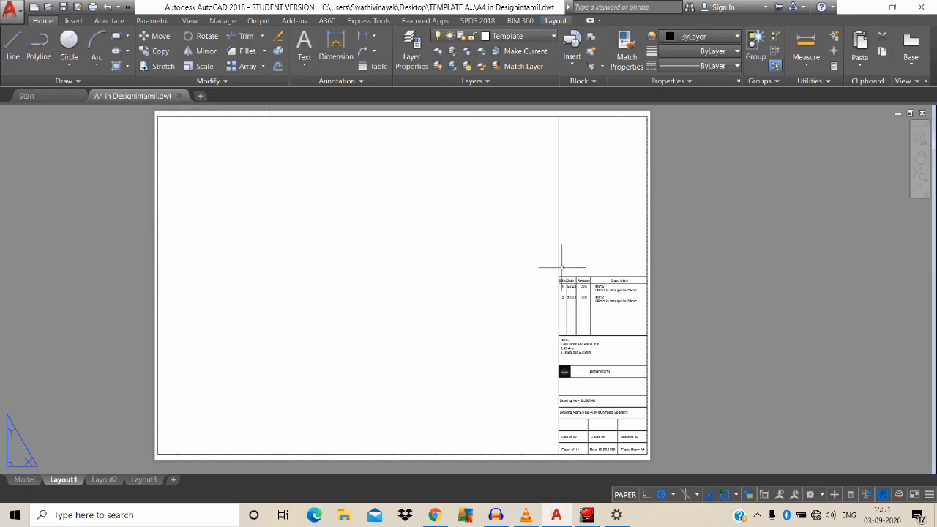
Close the saved template and bring up the 001 drawing containing the knuckle joint model
mouse_move(158, 101)
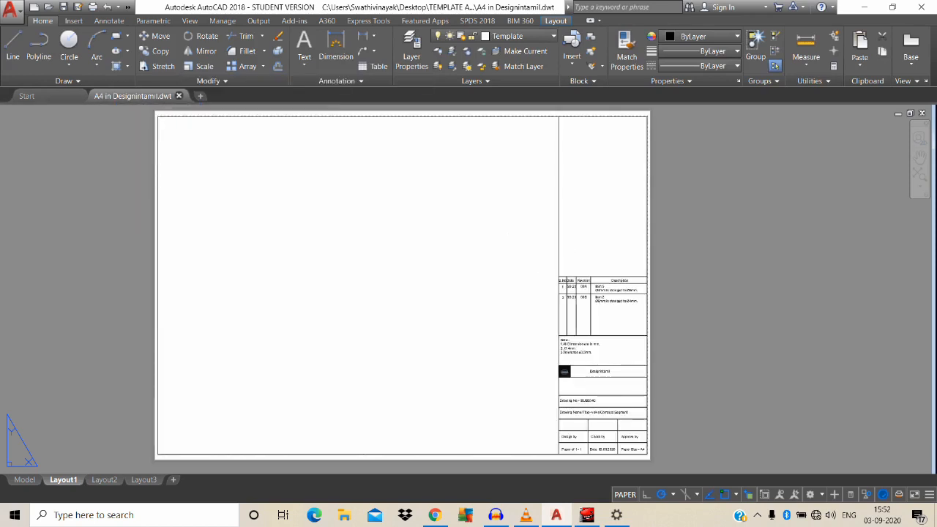
key(ctrl+Tab)
click(179, 95)
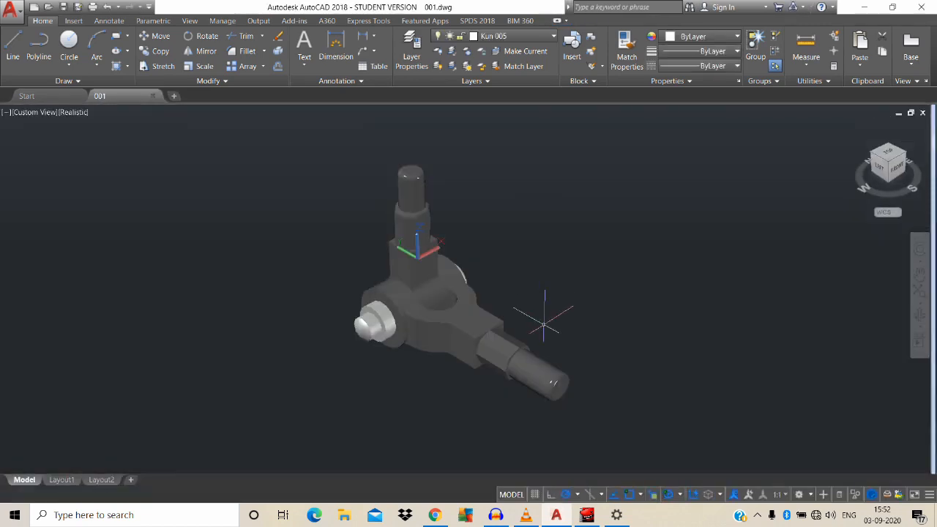
click(920, 316)
drag(469, 307, 432, 322)
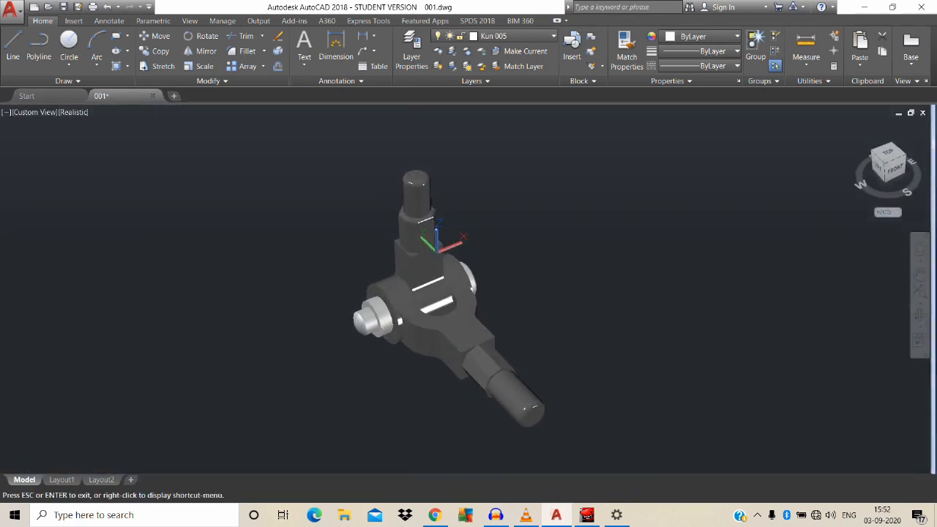
key(Escape)
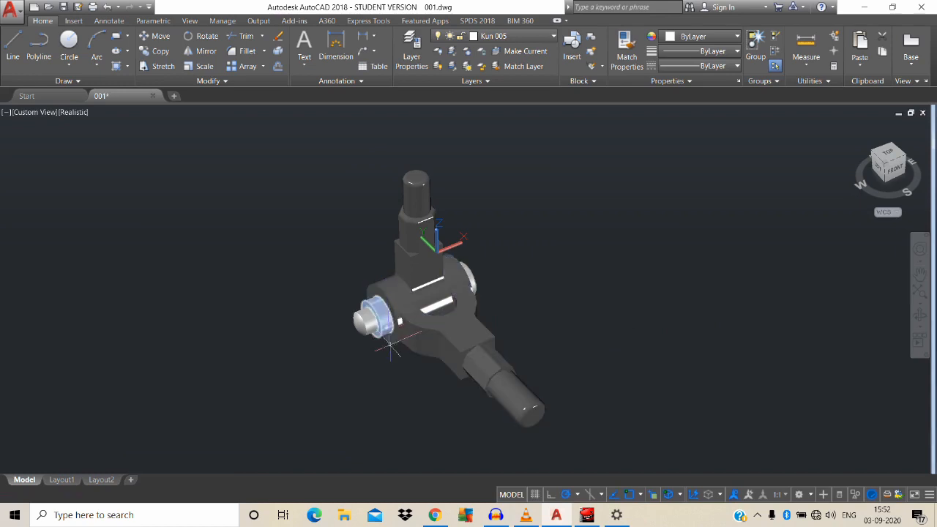
click(63, 479)
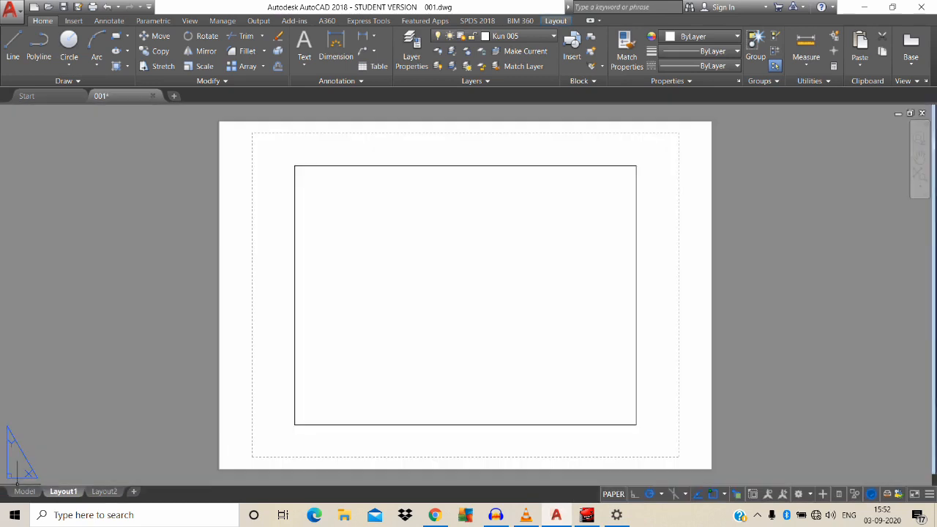
click(24, 491)
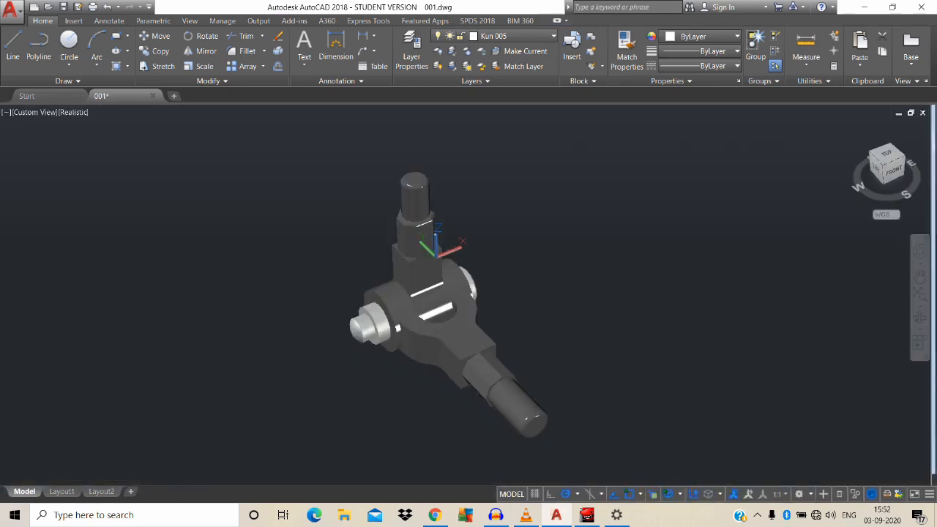
Insert Layout1 from the "A4 in Designintamil" template in the Desktop folder TEMPLATE AUTOCADD and switch to the inserted layout
right_click(18, 491)
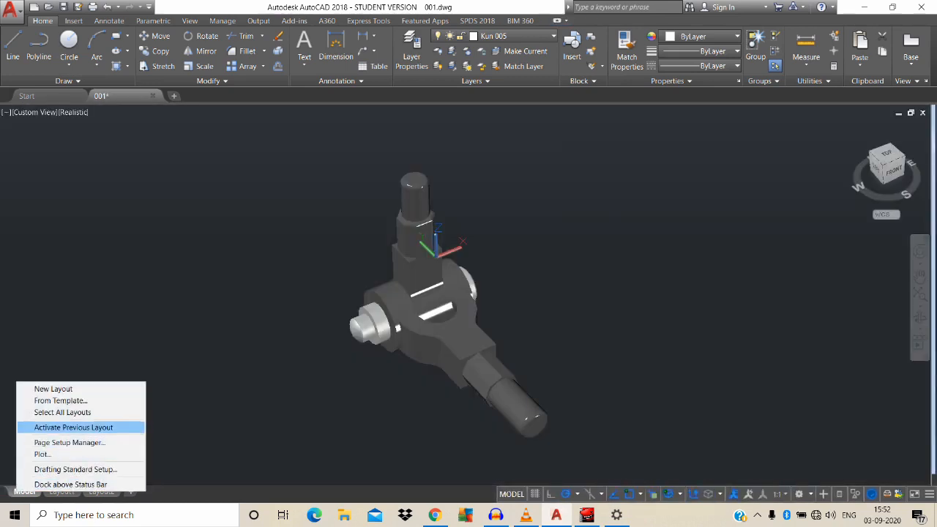
click(60, 401)
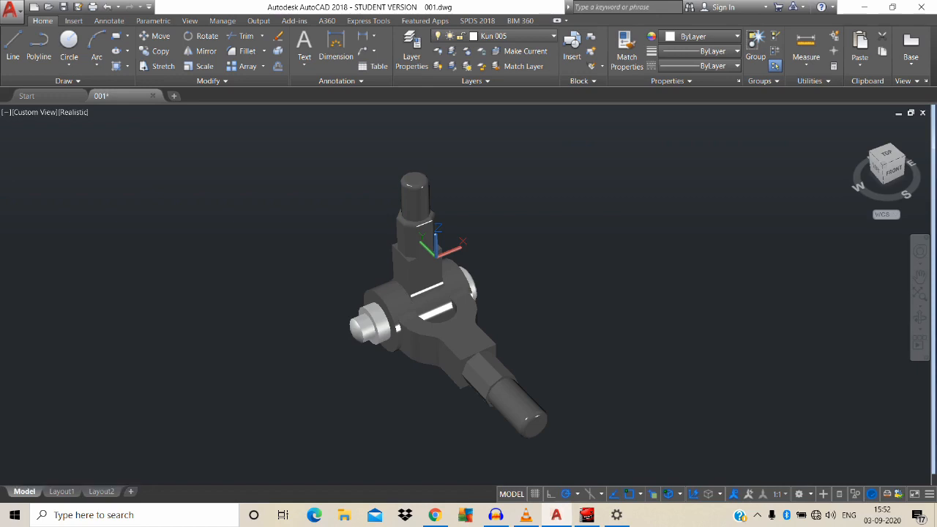
click(299, 337)
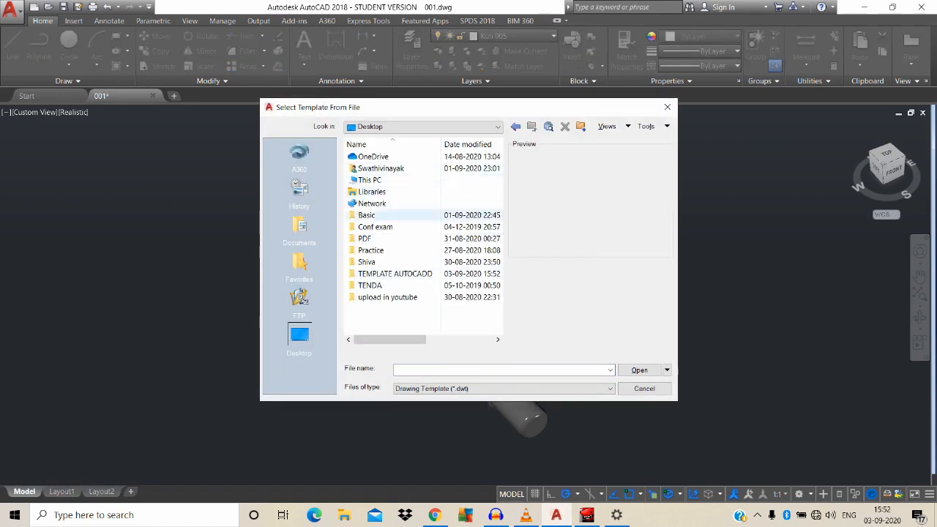
click(404, 276)
double_click(404, 276)
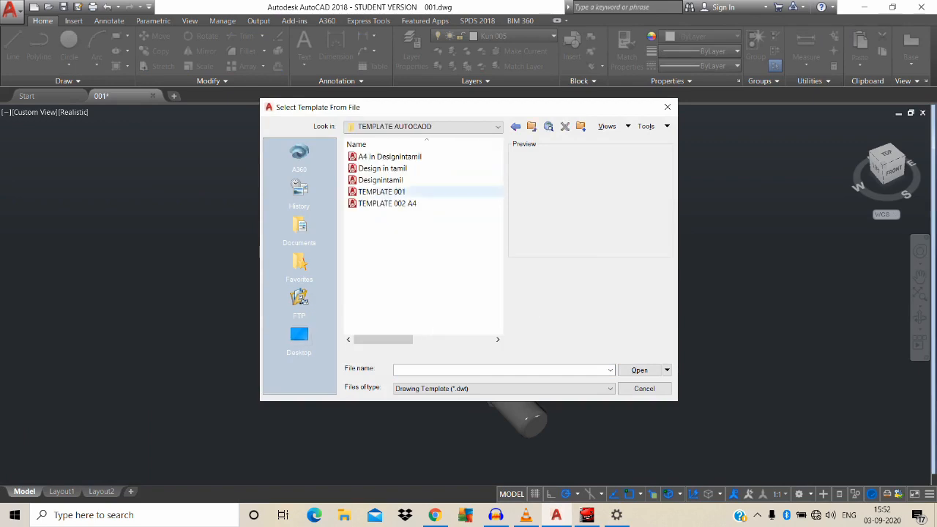
click(406, 158)
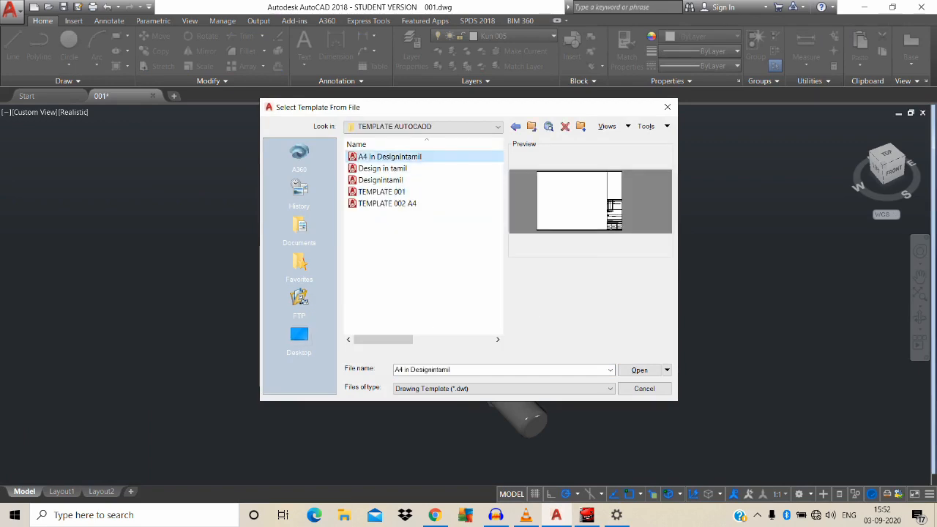
click(639, 370)
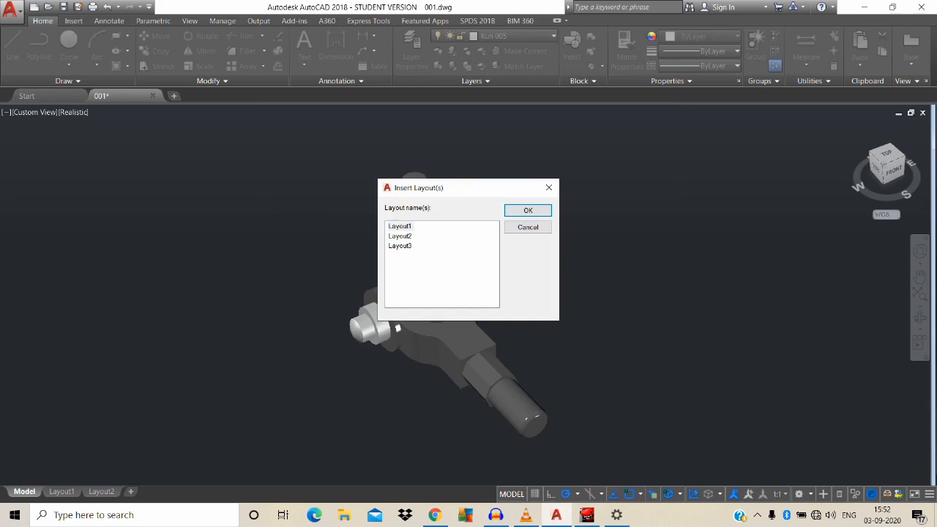
click(399, 227)
click(528, 211)
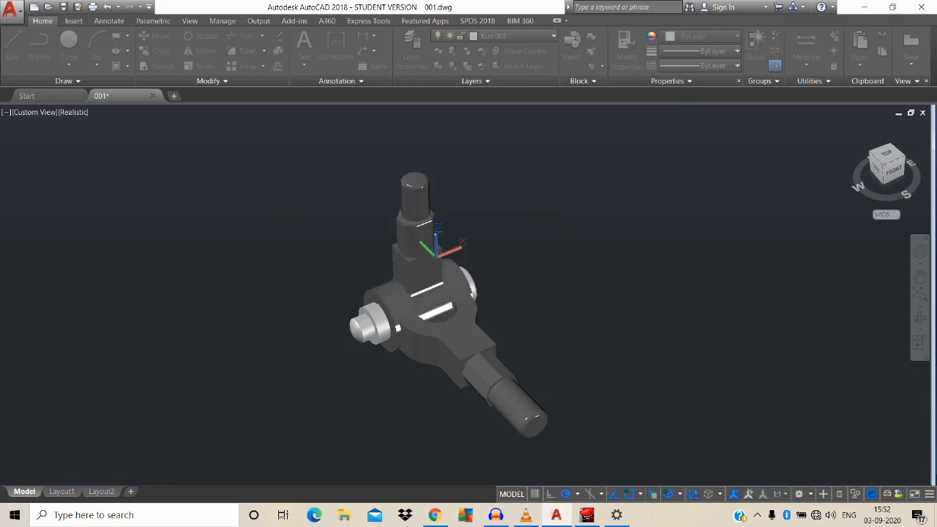
click(158, 492)
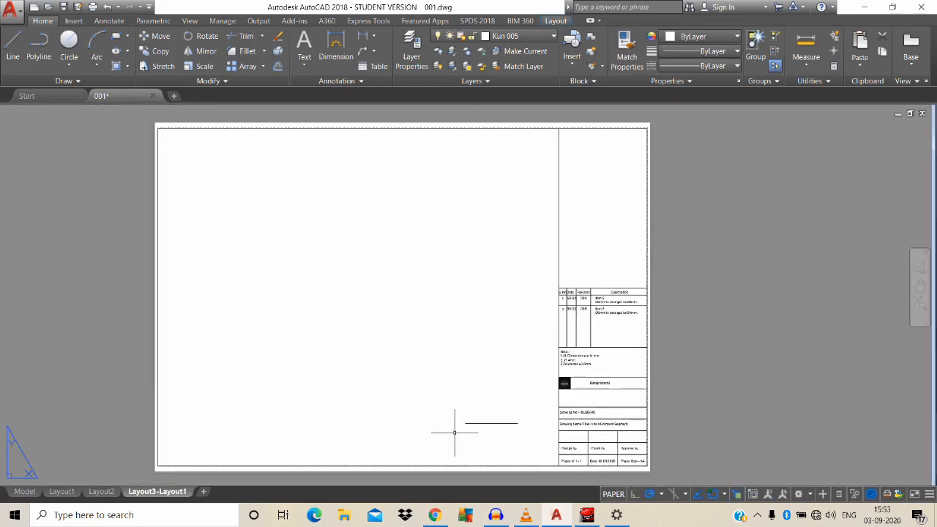
middle_drag(583, 310, 511, 264)
scroll(516, 324, up, 2)
middle_drag(527, 324, 522, 215)
middle_drag(509, 181, 513, 301)
scroll(567, 203, down, 3)
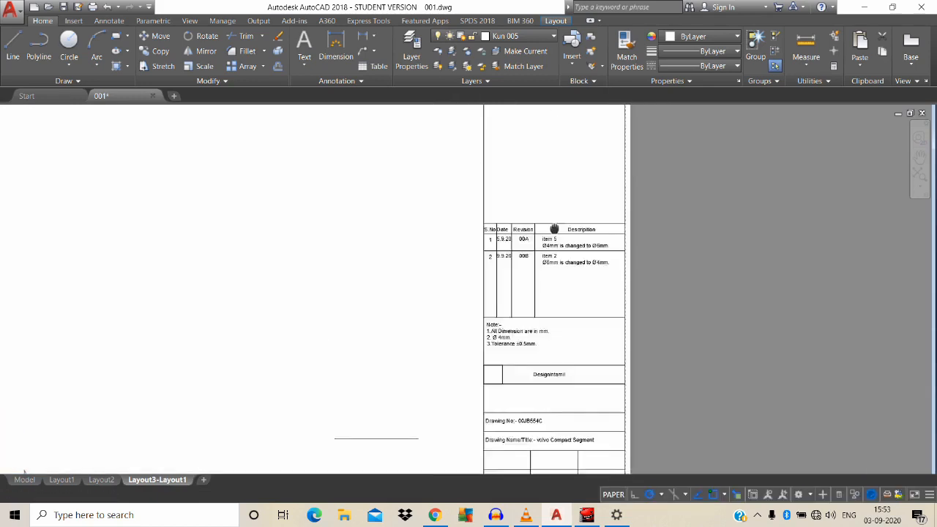
middle_drag(566, 203, 579, 222)
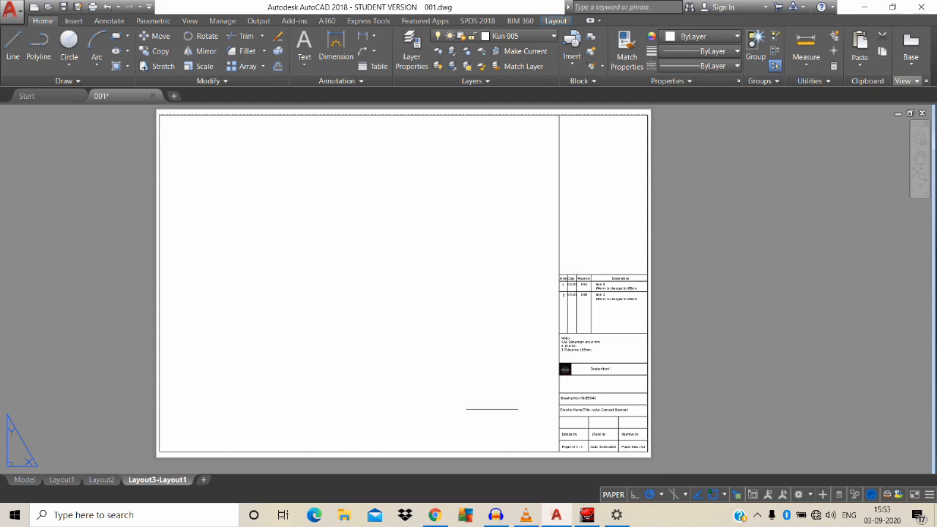
Place a front base view of the knuckle joint in the sheet's upper left area with a scale of 0.5
click(848, 113)
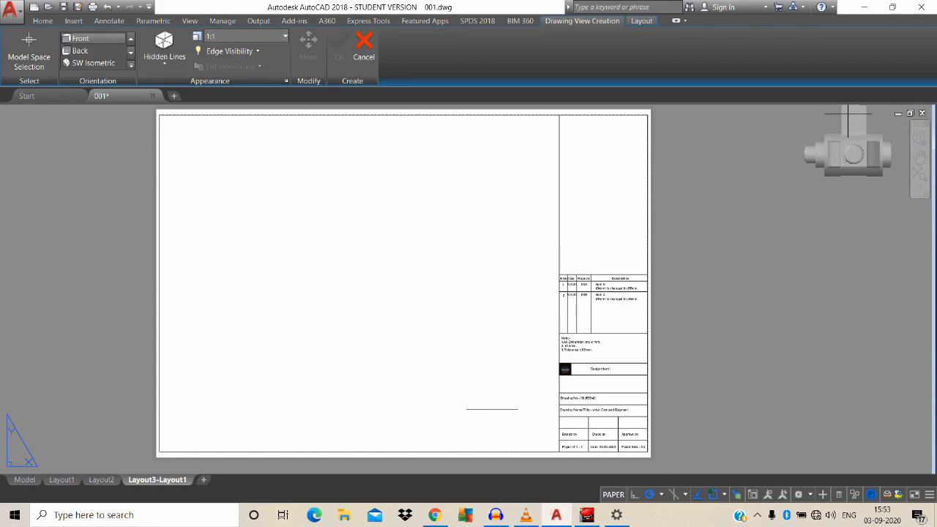
click(210, 182)
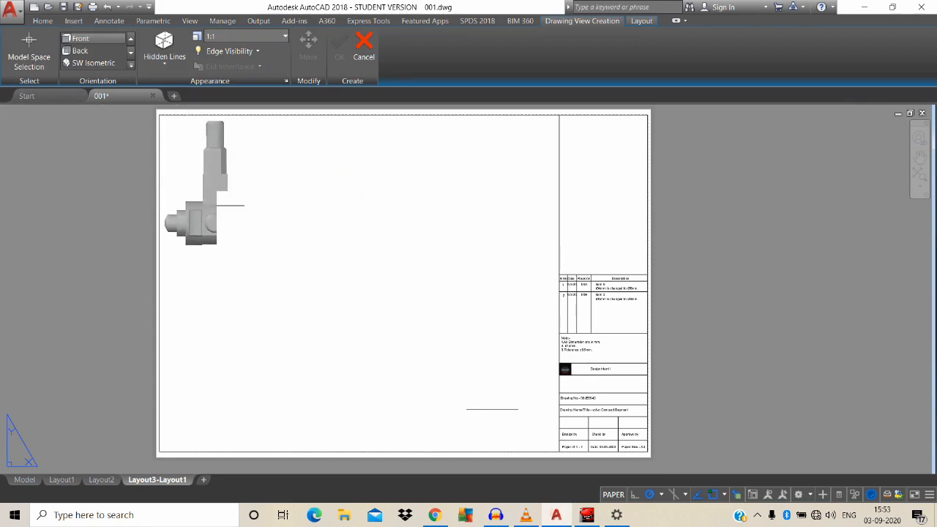
key(s)
key(Return)
text(0.5)
key(Return)
Set the front base view's scale to 0.7 and finish the base view
key(Down)
key(Down)
key(Down)
key(Down)
key(Return)
text(.7)
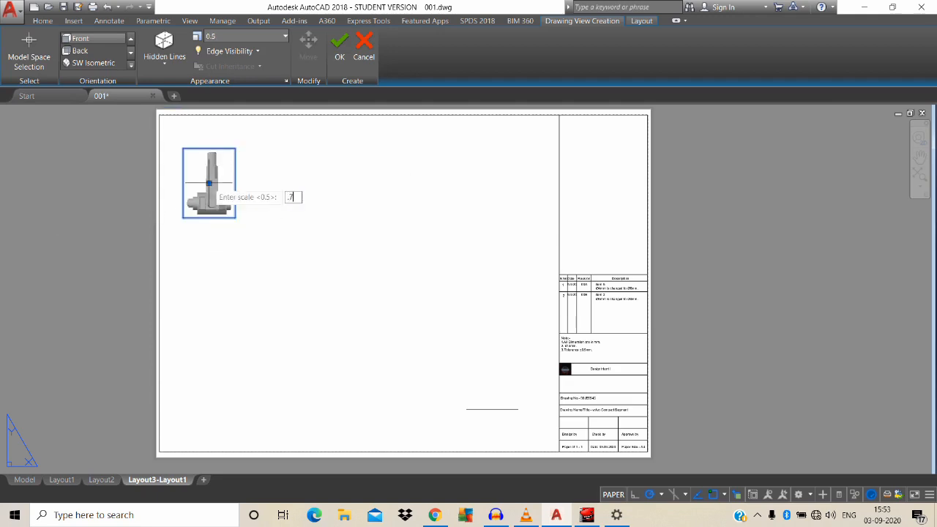
key(Return)
key(Return)
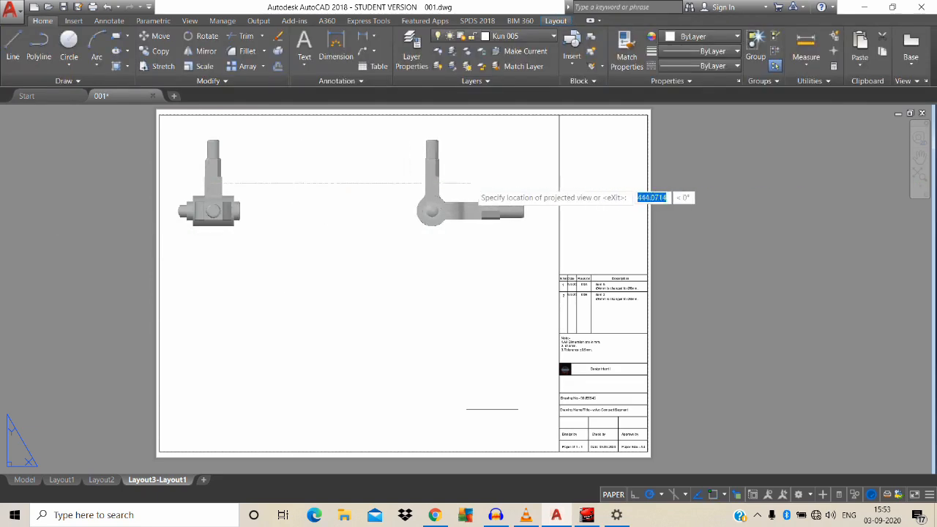
Place projected views from the front base view: a side view beside it, one below it, and an isometric view in the sheet's lower right area
click(212, 366)
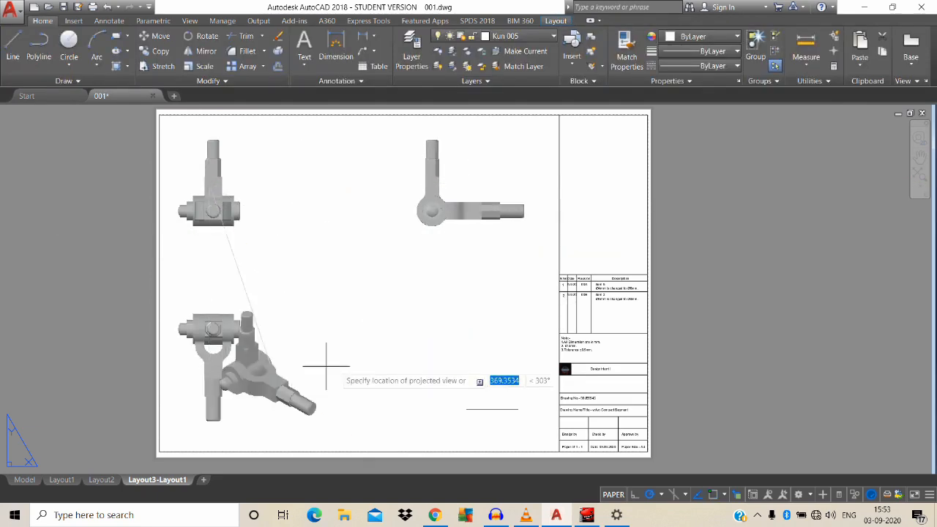
click(461, 359)
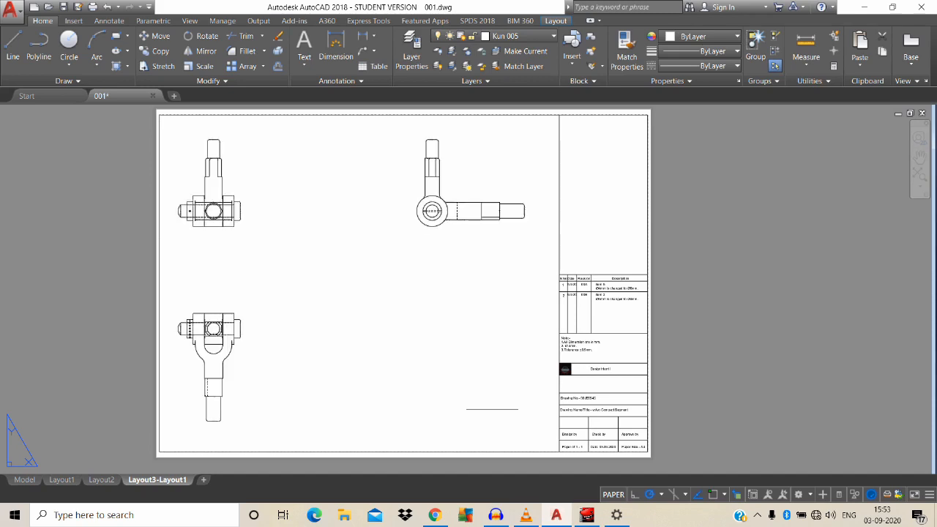
Edit the isometric view of the knuckle joint so that it displays visible lines only
click(475, 355)
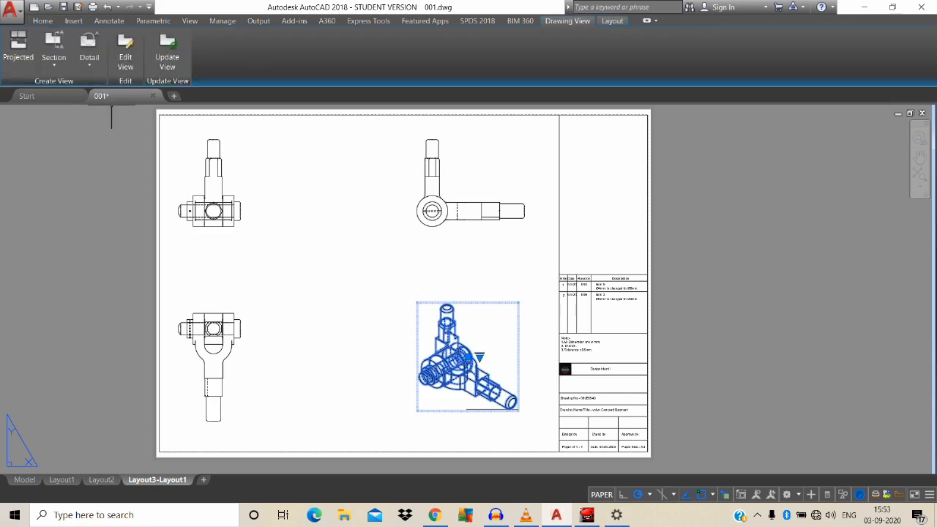
click(125, 50)
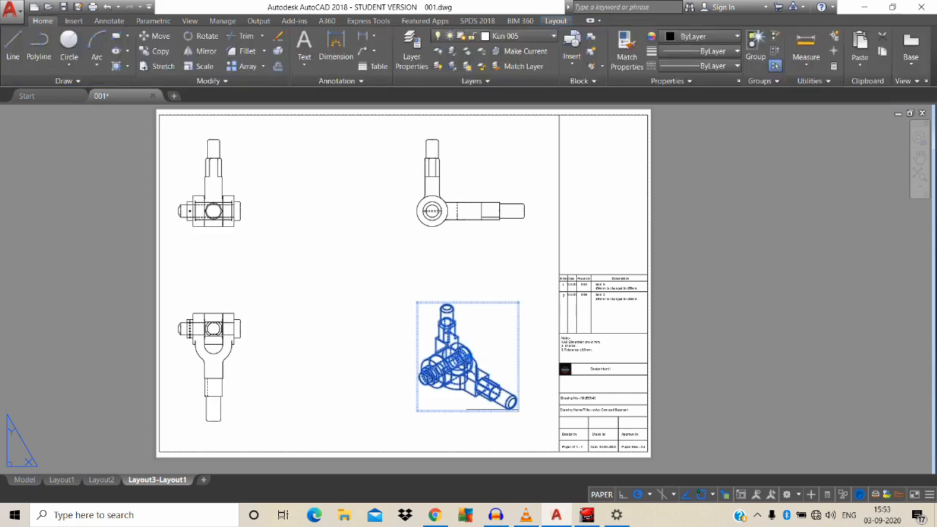
click(87, 45)
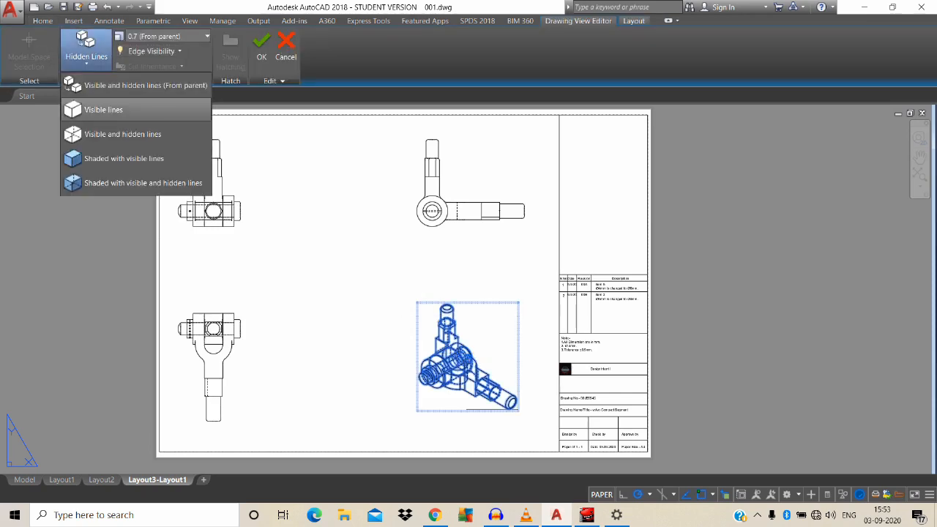
click(95, 100)
click(377, 365)
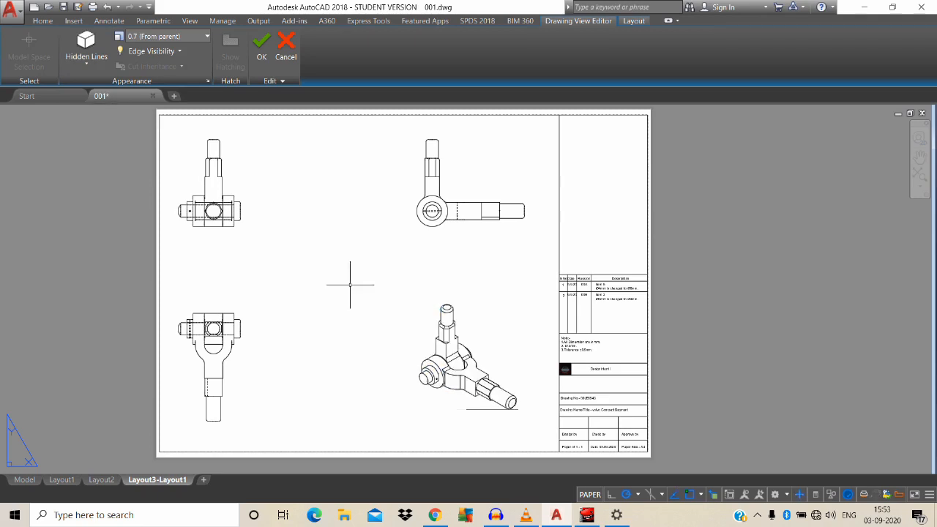
Plot the current layout as a single sheet to a PDF file named "Knuckle 001" on the Desktop
middle_drag(593, 408, 639, 350)
scroll(532, 360, up, 1)
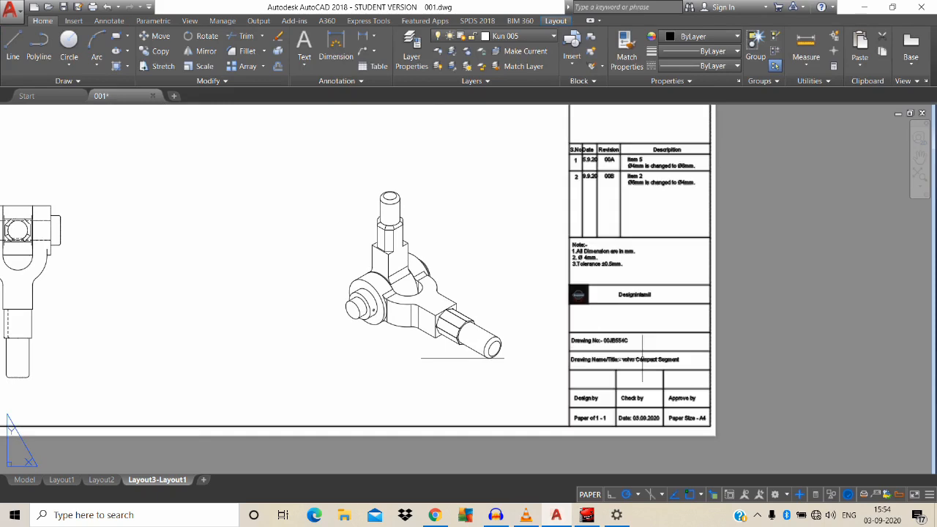
scroll(624, 359, down, 1)
middle_drag(556, 320, 546, 379)
key(ctrl+p)
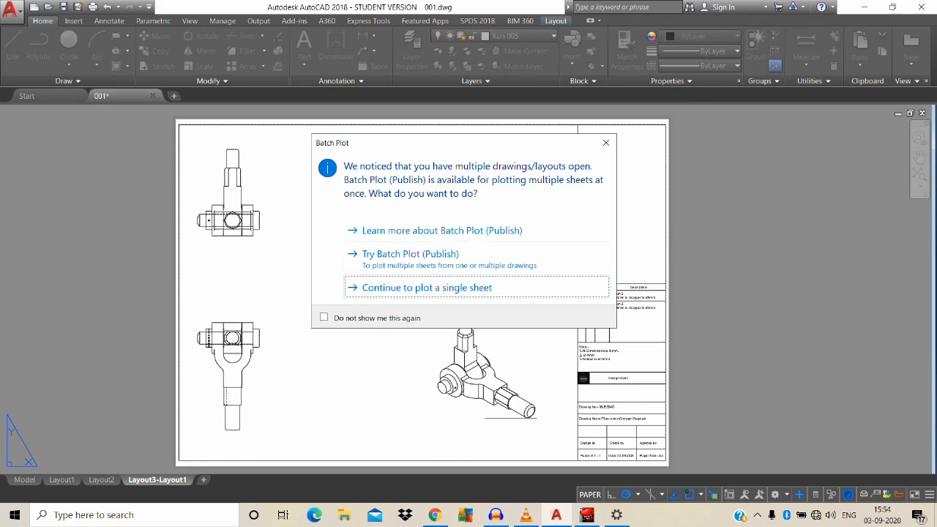
key(Return)
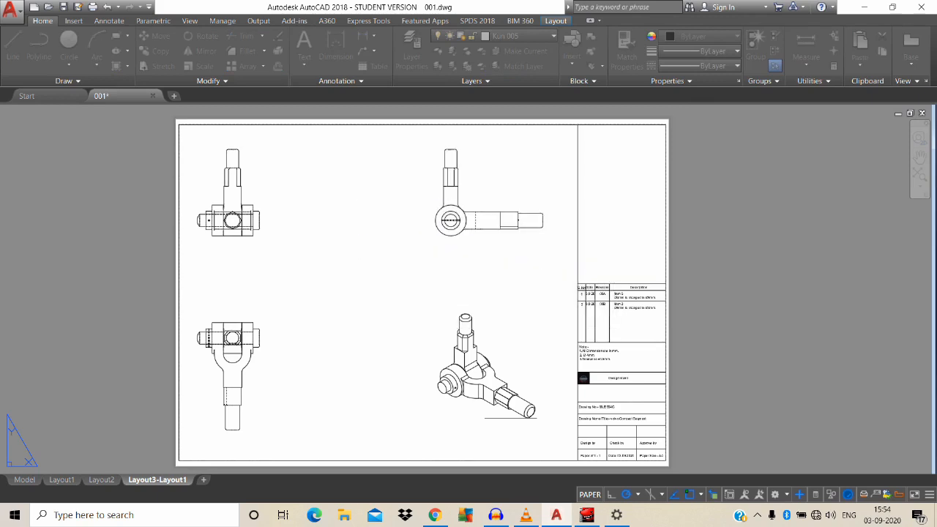
click(535, 403)
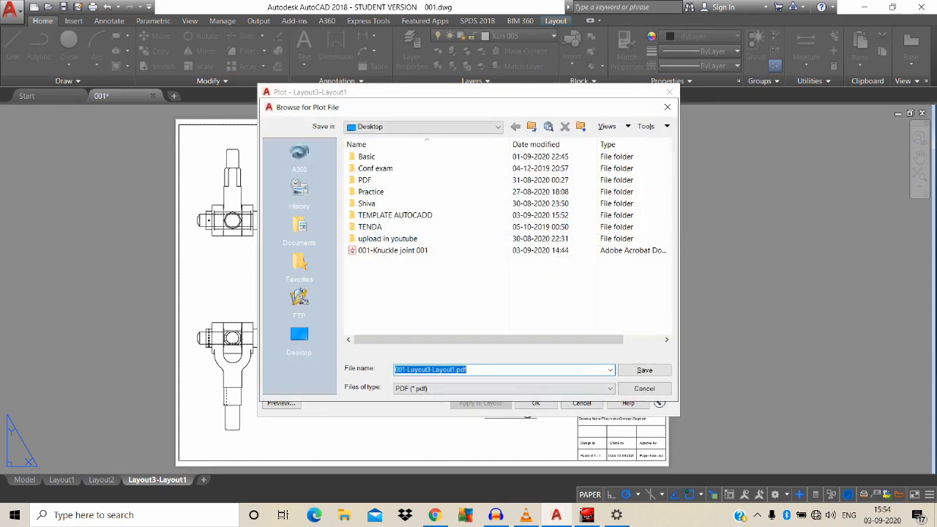
click(467, 370)
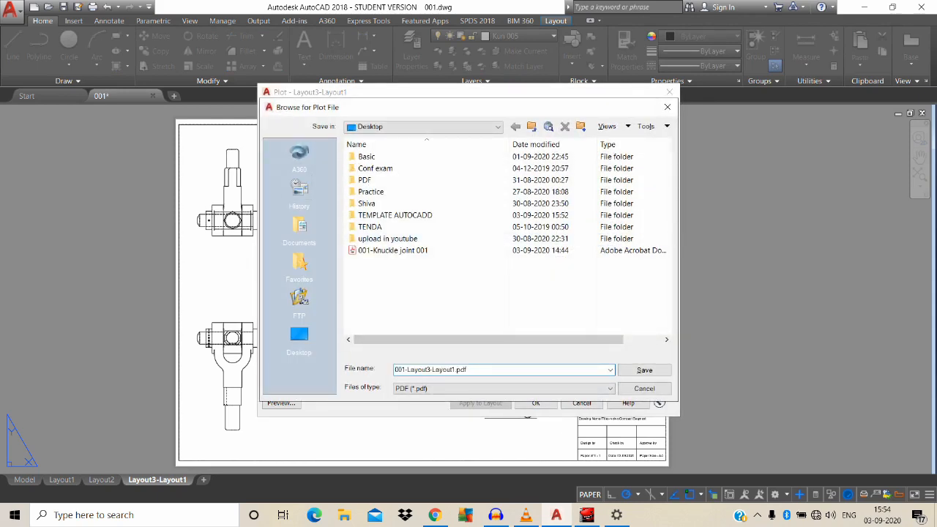
drag(466, 370, 395, 369)
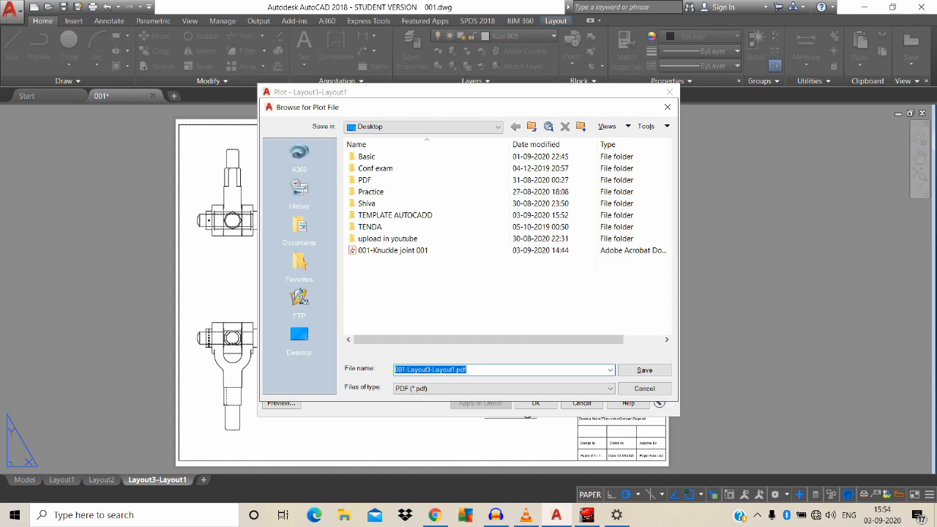
text(Knuckle 001)
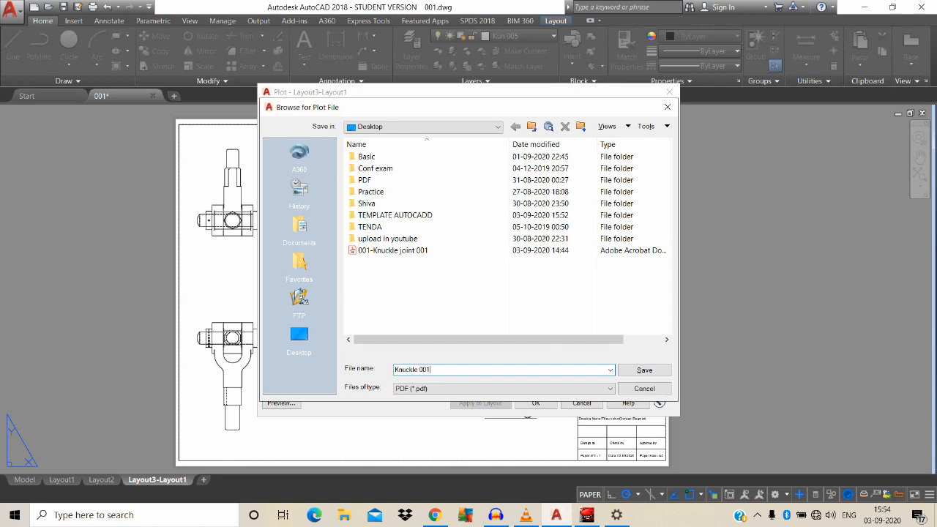
key(Return)
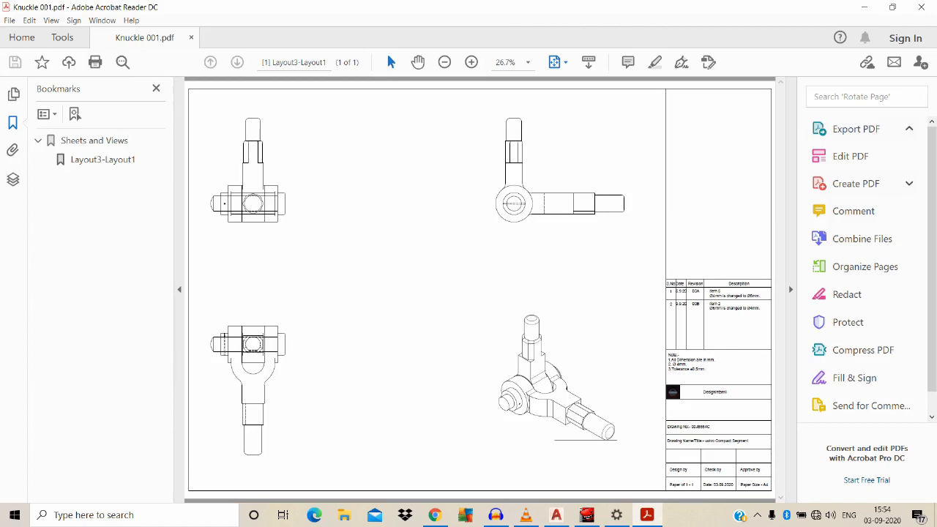
key(alt+Tab)
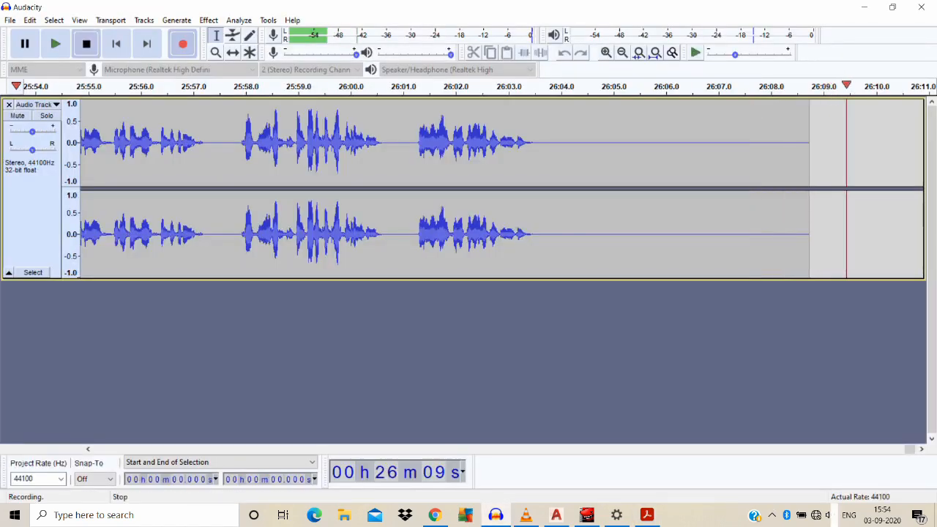
click(86, 44)
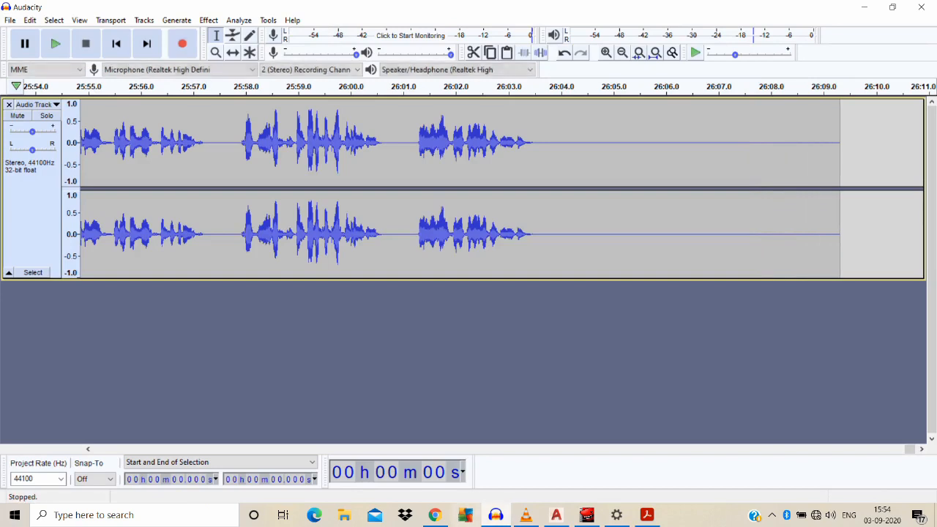
click(525, 515)
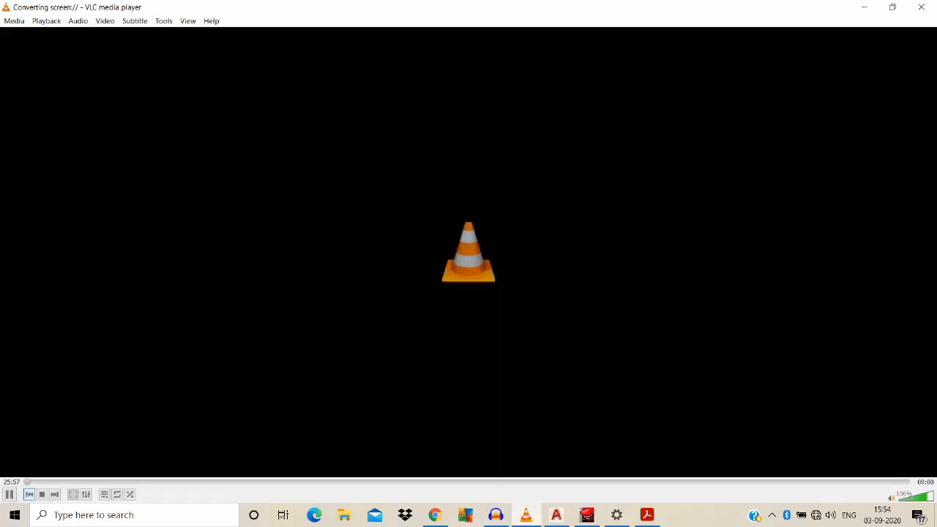